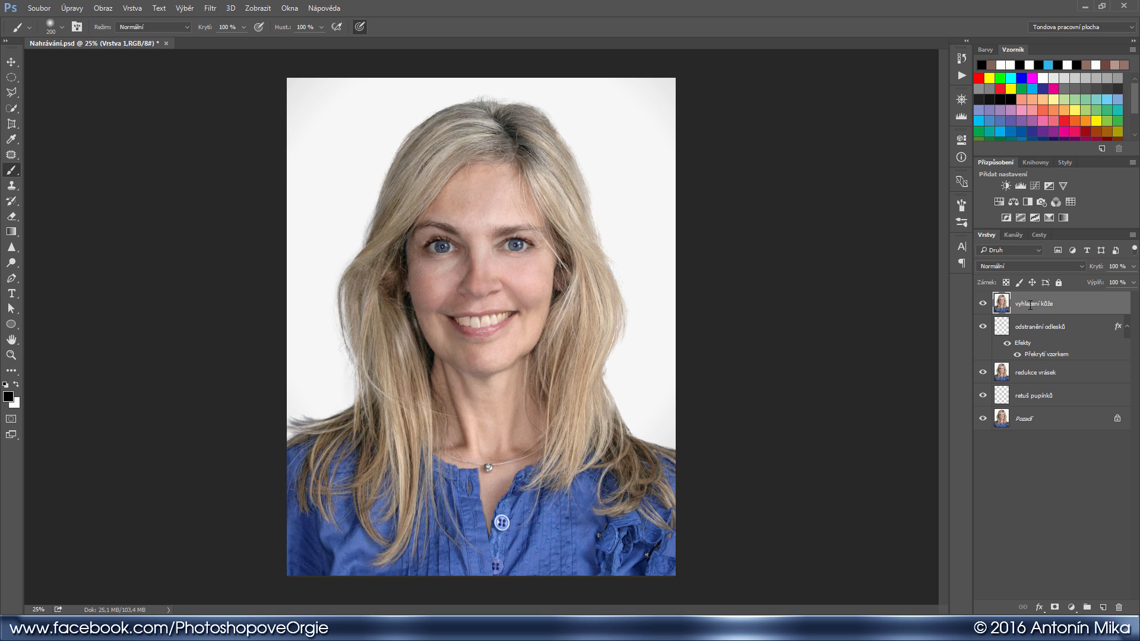
# - Convert the "vyhlazení kůže" layer to a smart object and apply a Gaussian Blur with an 8 px radius
pyautogui.rightClick(1080, 307)
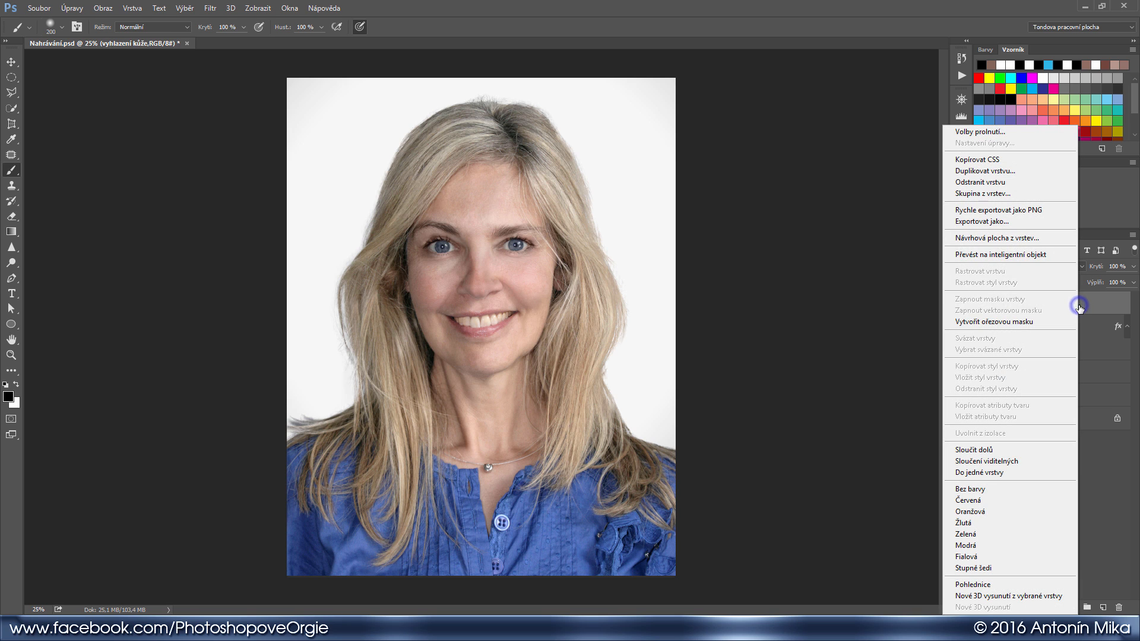
pyautogui.click(1057, 254)
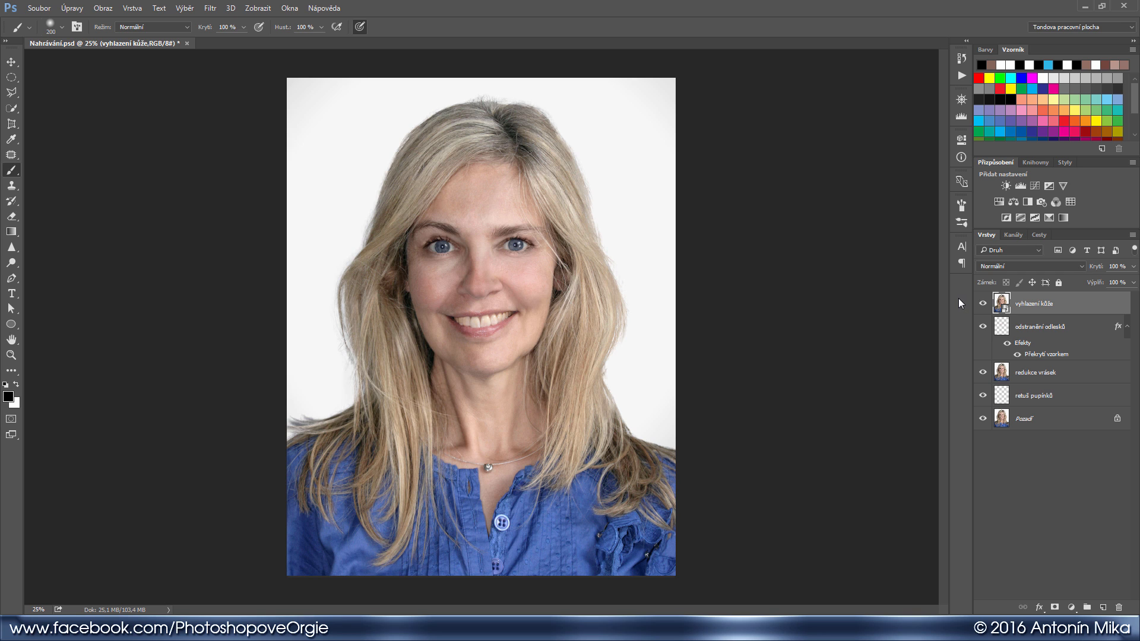
pyautogui.click(207, 13)
pyautogui.click(311, 158)
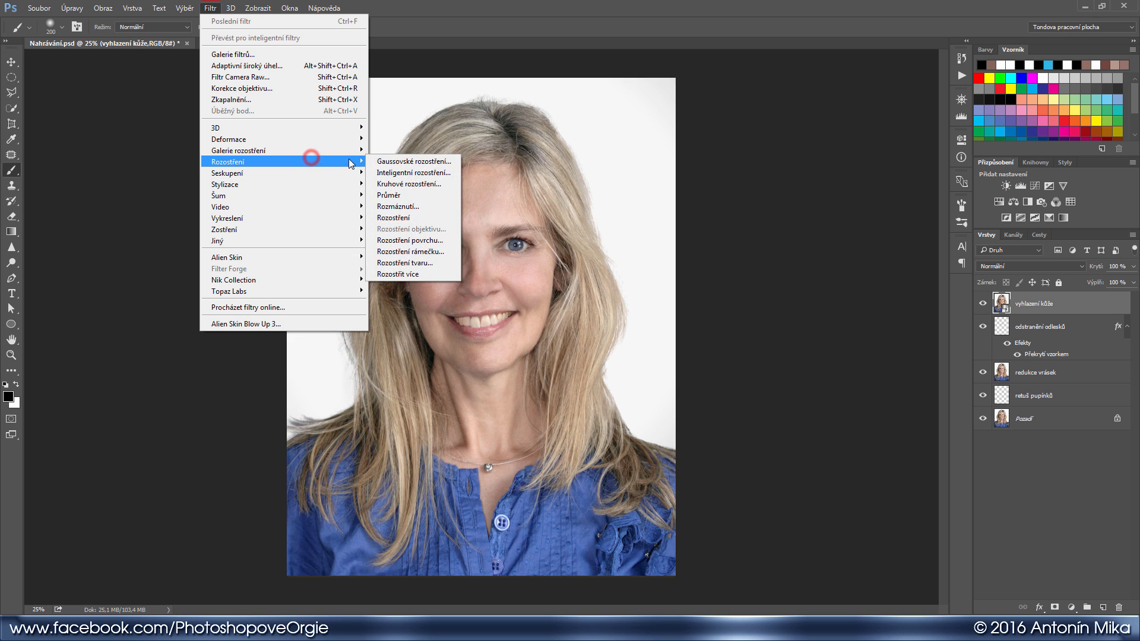
pyautogui.click(414, 161)
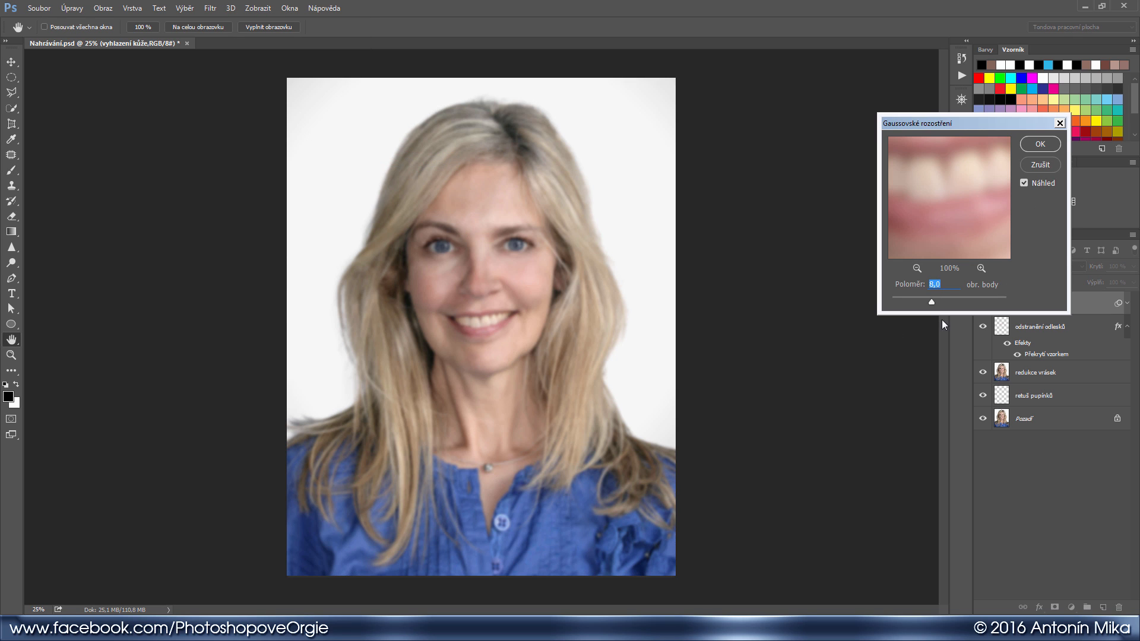
pyautogui.moveTo(930, 302)
pyautogui.mouseDown()
pyautogui.moveTo(945, 305)
pyautogui.moveTo(921, 303)
pyautogui.mouseUp()
pyautogui.hotkey('ctrl', '+')
pyautogui.hotkey('ctrl', '+')
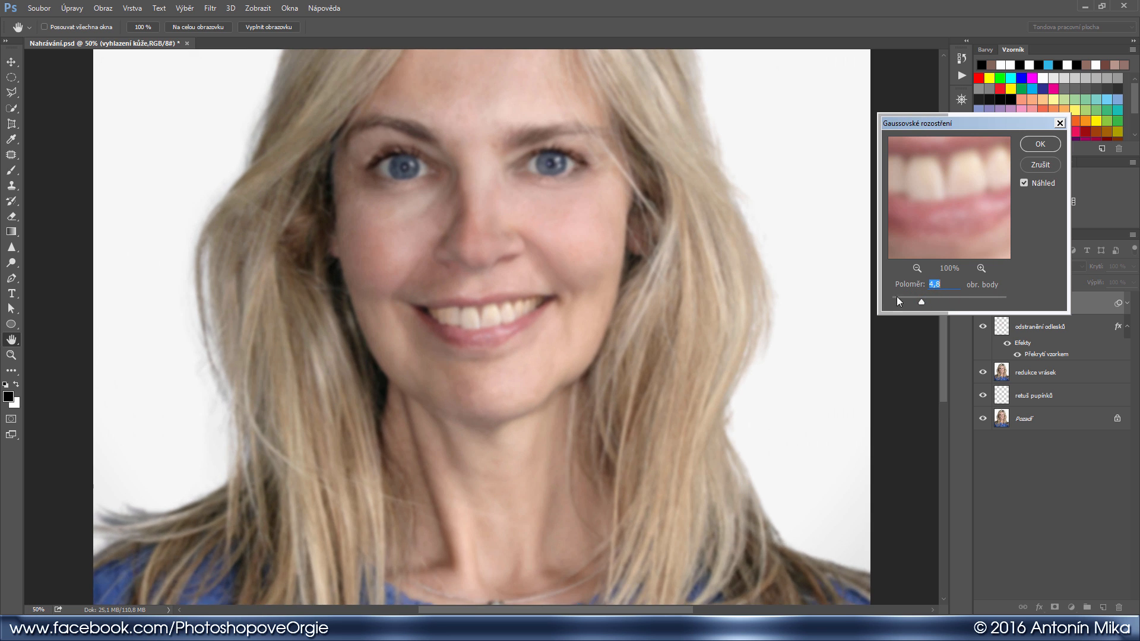
pyautogui.moveTo(521, 265); pyautogui.dragTo(523, 334)
pyautogui.write('8')
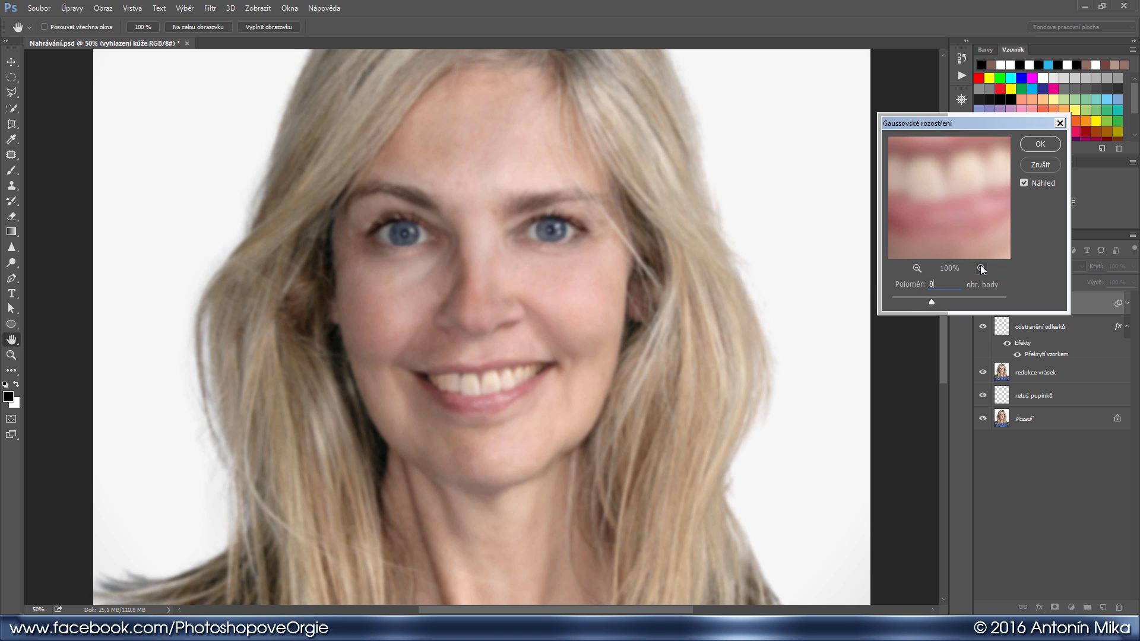
pyautogui.click(1051, 145)
# - Add a black layer mask that hides the whole blurred "vyhlazení kůže" layer
pyautogui.press('b')
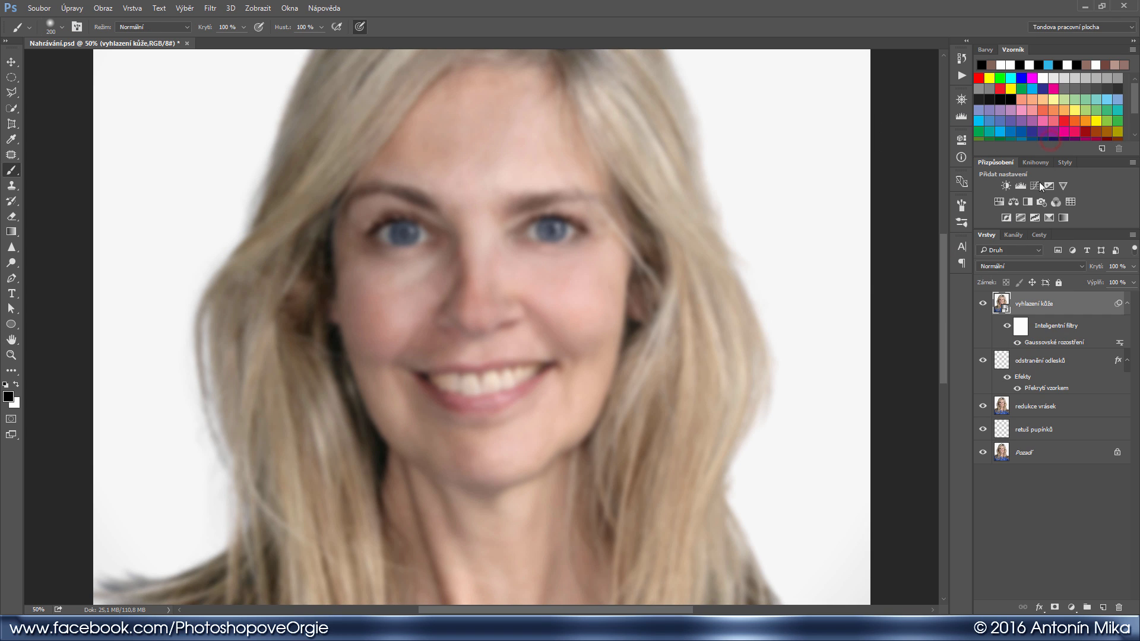
pyautogui.press('alt')
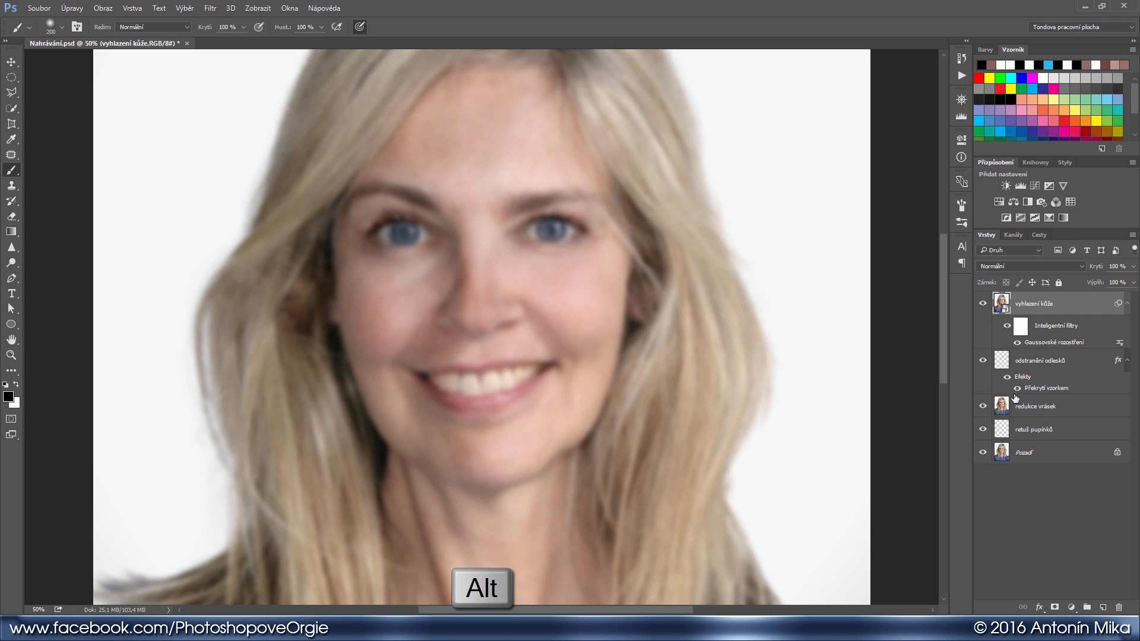
pyautogui.keyDown('alt'); pyautogui.click(1055, 608); pyautogui.keyUp('alt')
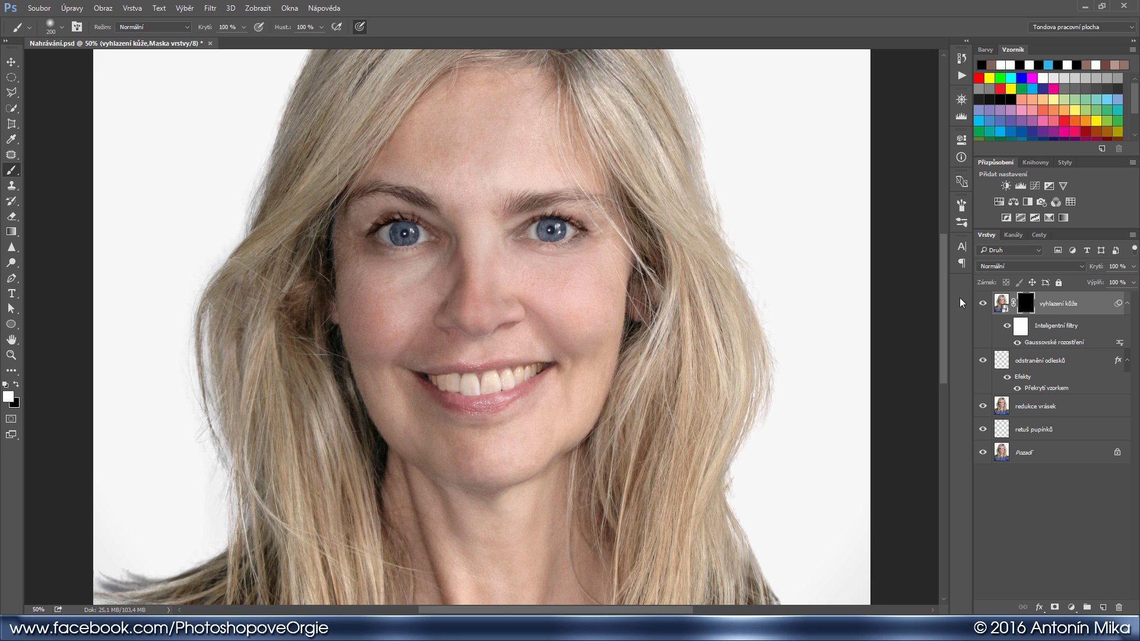
# - Set up a soft round 200 px brush with 0% hardness, 20% opacity and white as the foreground colour
pyautogui.press('b')
pyautogui.rightClick(546, 253)
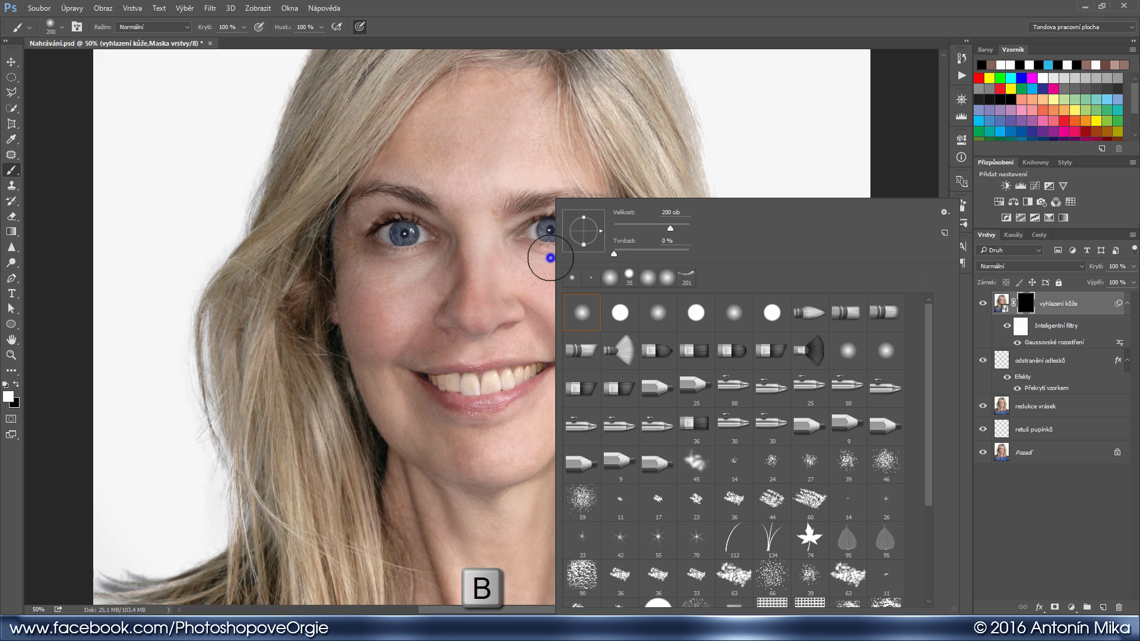
pyautogui.click(583, 314)
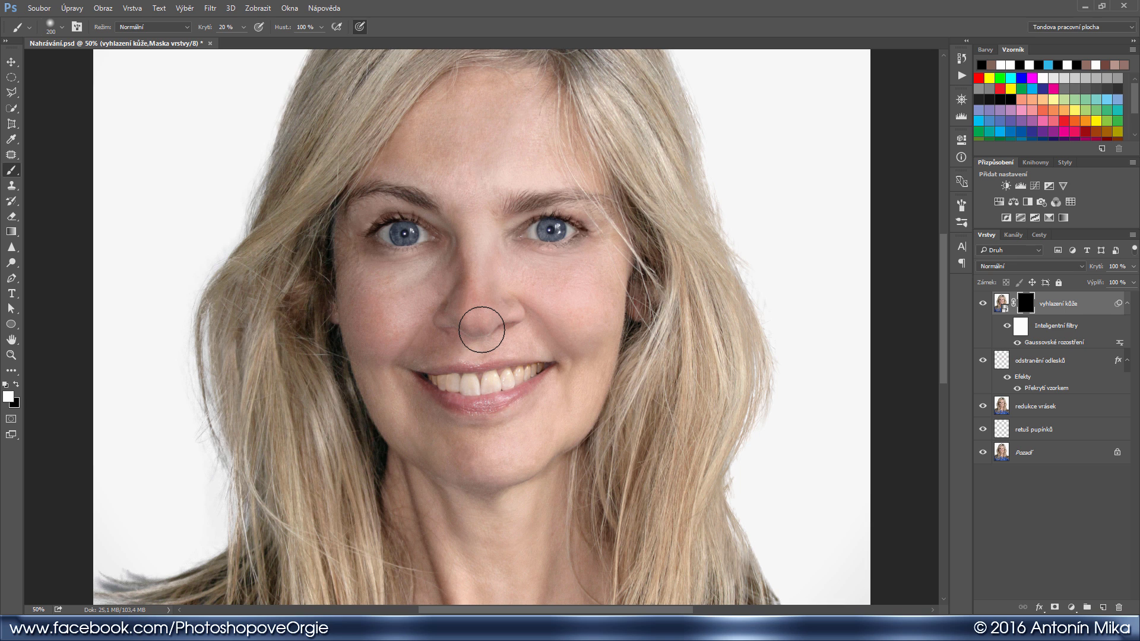
pyautogui.click(9, 397)
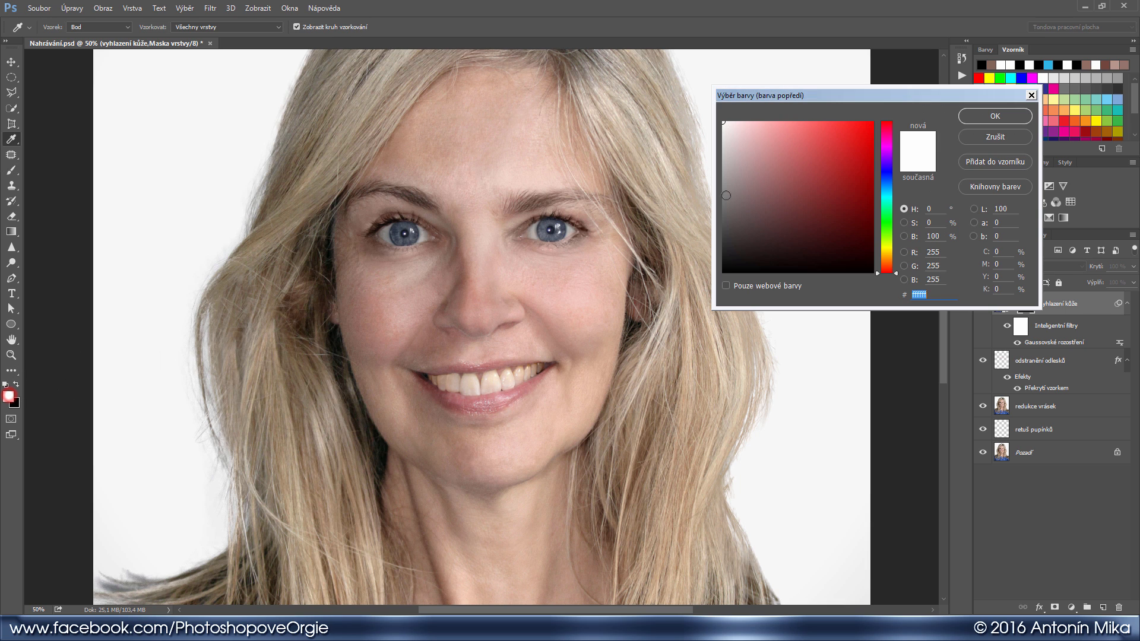
pyautogui.click(1001, 113)
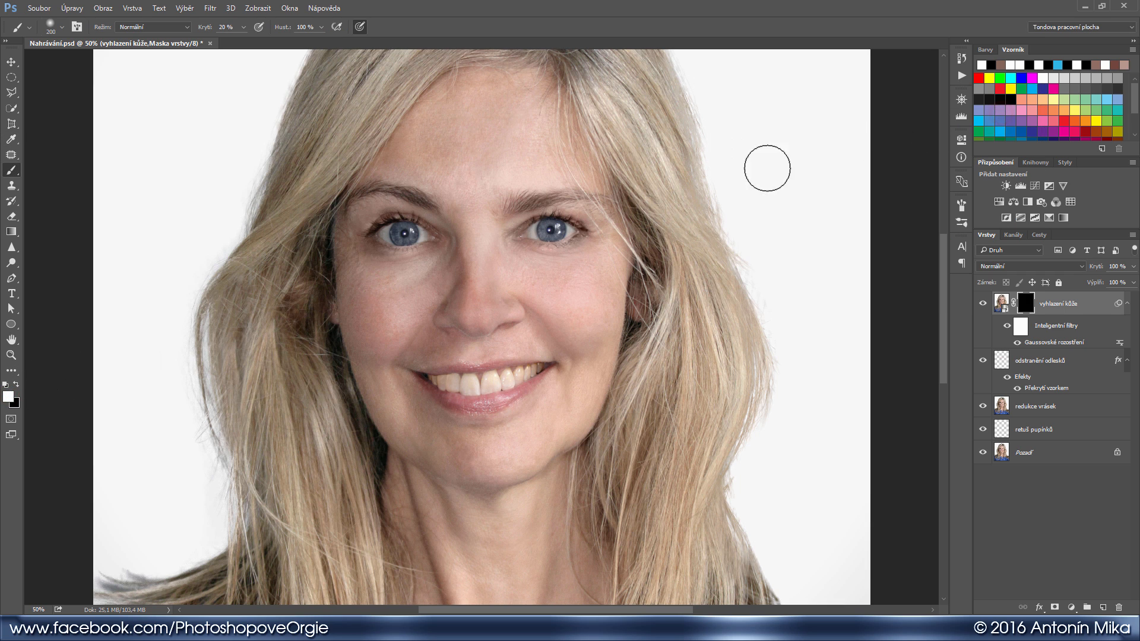
# - Paint white on the mask over the forehead and down around the nose bridge, enlarging the brush to 400 px
pyautogui.press(']')
pyautogui.moveTo(481, 111); pyautogui.dragTo(458, 142)
pyautogui.moveTo(422, 145); pyautogui.dragTo(426, 167)
pyautogui.moveTo(520, 120)
pyautogui.mouseDown()
pyautogui.moveTo(545, 178)
pyautogui.moveTo(546, 167)
pyautogui.mouseUp()
pyautogui.moveTo(427, 197); pyautogui.dragTo(421, 219)
pyautogui.moveTo(385, 209)
pyautogui.mouseDown()
pyautogui.moveTo(372, 227)
pyautogui.moveTo(417, 323)
pyautogui.mouseUp()
pyautogui.moveTo(447, 224); pyautogui.dragTo(522, 158)
pyautogui.press(']')
pyautogui.press(']')
pyautogui.moveTo(507, 142); pyautogui.dragTo(496, 177)
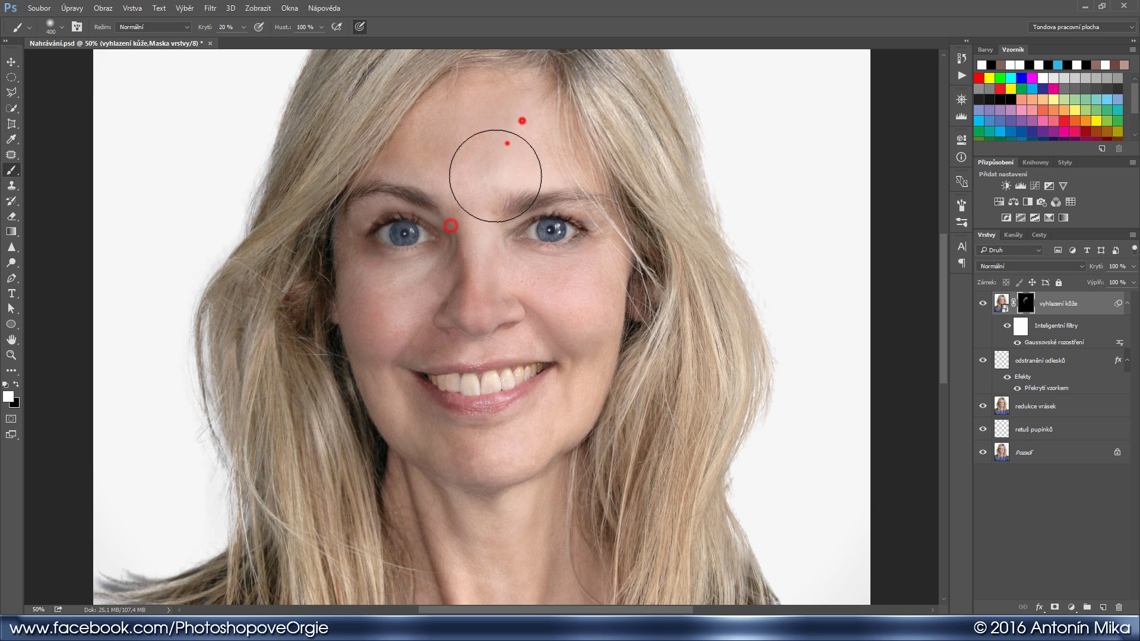
# - Paint the skin smoothing into the mask over both cheeks, the chin and the area around the nose
pyautogui.moveTo(572, 224); pyautogui.dragTo(572, 259)
pyautogui.moveTo(575, 331); pyautogui.dragTo(535, 422)
pyautogui.press('[')
pyautogui.moveTo(437, 430); pyautogui.dragTo(407, 301)
pyautogui.moveTo(560, 387); pyautogui.dragTo(499, 322)
pyautogui.moveTo(438, 297); pyautogui.dragTo(478, 252)
pyautogui.moveTo(539, 272); pyautogui.dragTo(531, 319)
# - Paint the skin smoothing into the mask over the jaw, neck and upper chest, varying the brush size up to 400 px
pyautogui.moveTo(471, 269)
pyautogui.mouseDown()
pyautogui.moveTo(496, 343)
pyautogui.moveTo(473, 107)
pyautogui.mouseUp()
pyautogui.moveTo(403, 240); pyautogui.dragTo(422, 247)
pyautogui.moveTo(426, 394); pyautogui.dragTo(452, 333)
pyautogui.moveTo(471, 274)
pyautogui.mouseDown()
pyautogui.moveTo(495, 283)
pyautogui.moveTo(475, 295)
pyautogui.mouseUp()
pyautogui.moveTo(498, 318)
pyautogui.mouseDown()
pyautogui.moveTo(517, 404)
pyautogui.moveTo(452, 402)
pyautogui.mouseUp()
pyautogui.click(539, 395)
pyautogui.press('[')
pyautogui.press('[')
pyautogui.press('[')
pyautogui.click(485, 465)
pyautogui.press(']')
pyautogui.press(']')
pyautogui.press(']')
pyautogui.press(']')
pyautogui.moveTo(531, 389); pyautogui.dragTo(466, 359)
pyautogui.click(422, 376)
pyautogui.click(434, 284)
pyautogui.moveTo(579, 232)
pyautogui.mouseDown()
pyautogui.moveTo(623, 368)
pyautogui.moveTo(637, 445)
pyautogui.mouseUp()
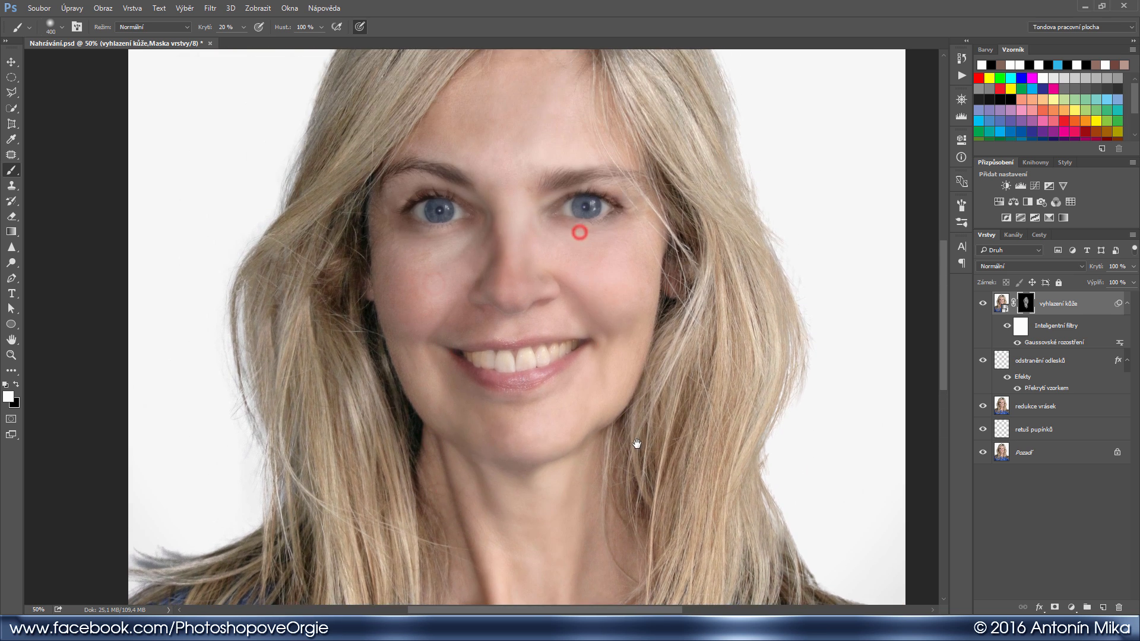
# - Build up the smoothing with a 200 px brush on the chin, outer cheeks, under the eyes and the side of the forehead
pyautogui.press('[')
pyautogui.press('[')
pyautogui.click(523, 433)
pyautogui.click(430, 383)
pyautogui.click(417, 305)
pyautogui.moveTo(399, 276); pyautogui.dragTo(404, 251)
pyautogui.click(403, 237)
pyautogui.click(448, 253)
pyautogui.click(570, 273)
pyautogui.click(585, 267)
pyautogui.click(638, 251)
pyautogui.click(632, 222)
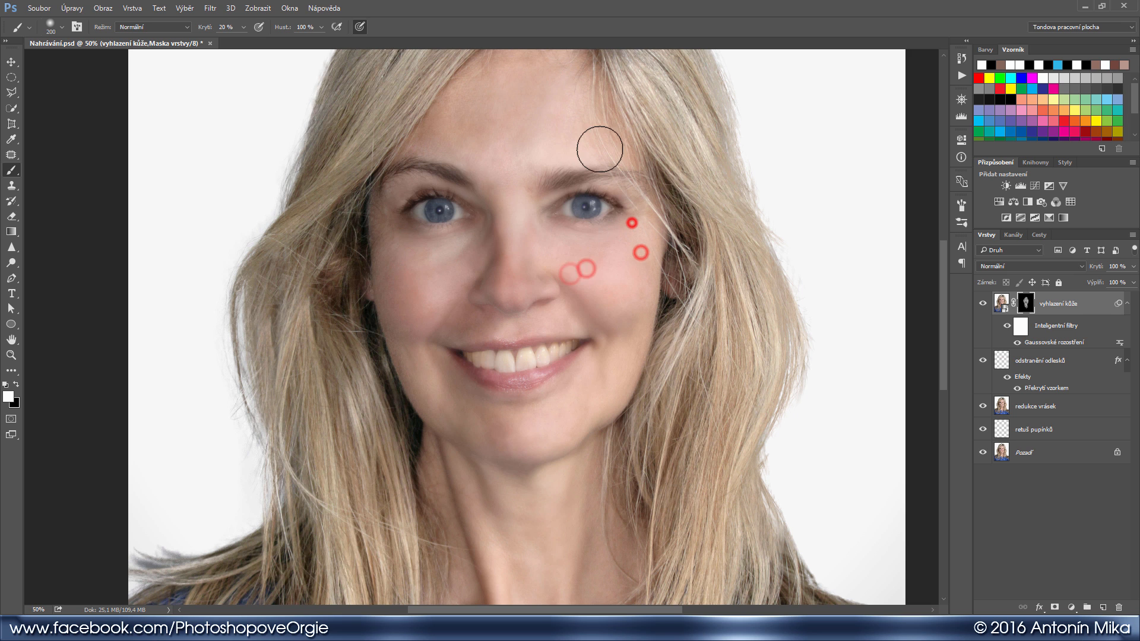
pyautogui.click(596, 151)
pyautogui.click(582, 117)
# - Check the mask on its own and strengthen the smoothing by the mouth corner, on the cheek and across the forehead
pyautogui.keyDown('alt'); pyautogui.click(1026, 303); pyautogui.keyUp('alt')
pyautogui.keyDown('alt'); pyautogui.click(1027, 303); pyautogui.keyUp('alt')
pyautogui.click(568, 331)
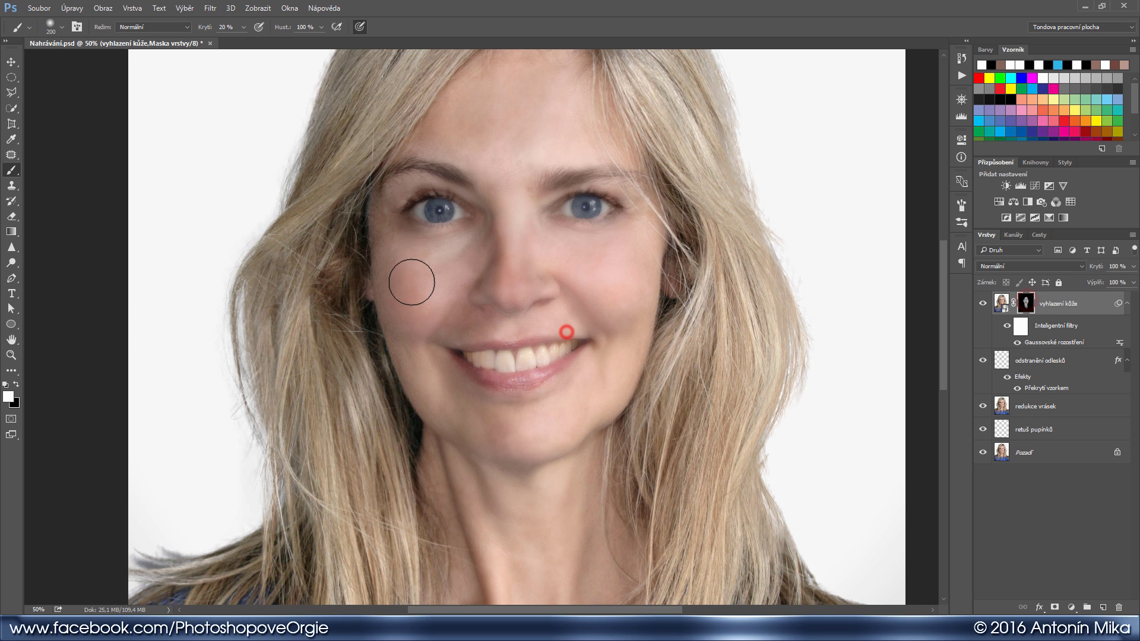
pyautogui.click(414, 274)
pyautogui.click(520, 145)
pyautogui.click(515, 151)
pyautogui.click(478, 130)
pyautogui.click(554, 108)
pyautogui.moveTo(520, 145); pyautogui.dragTo(521, 183)
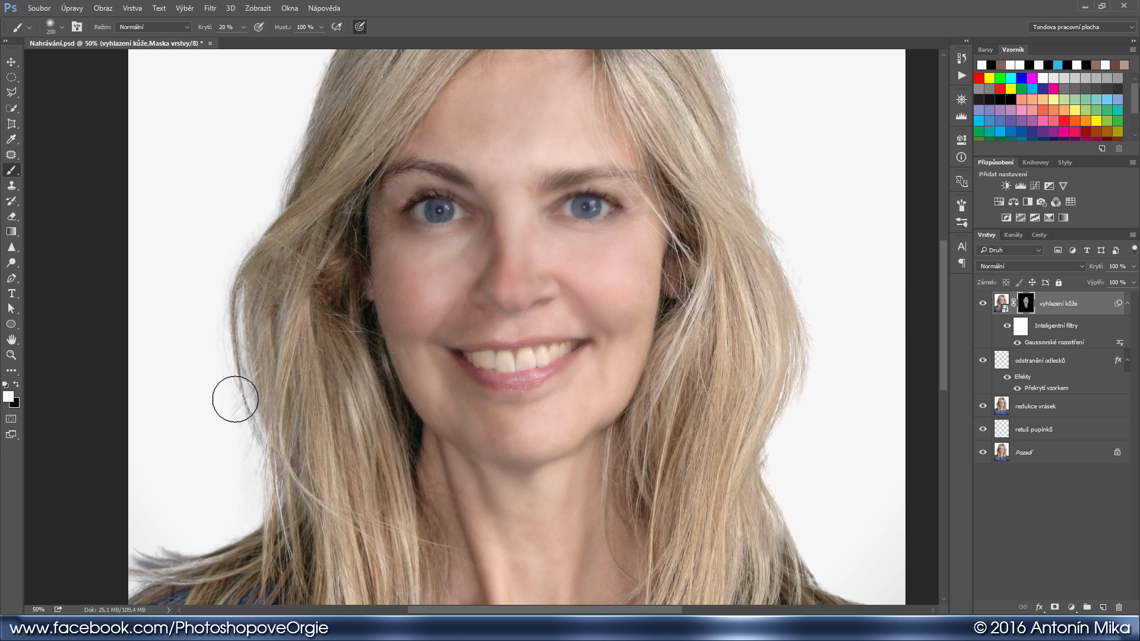
# - Set the foreground colour to black (000000) and the brush opacity to 100%
pyautogui.click(7, 396)
pyautogui.click(786, 244)
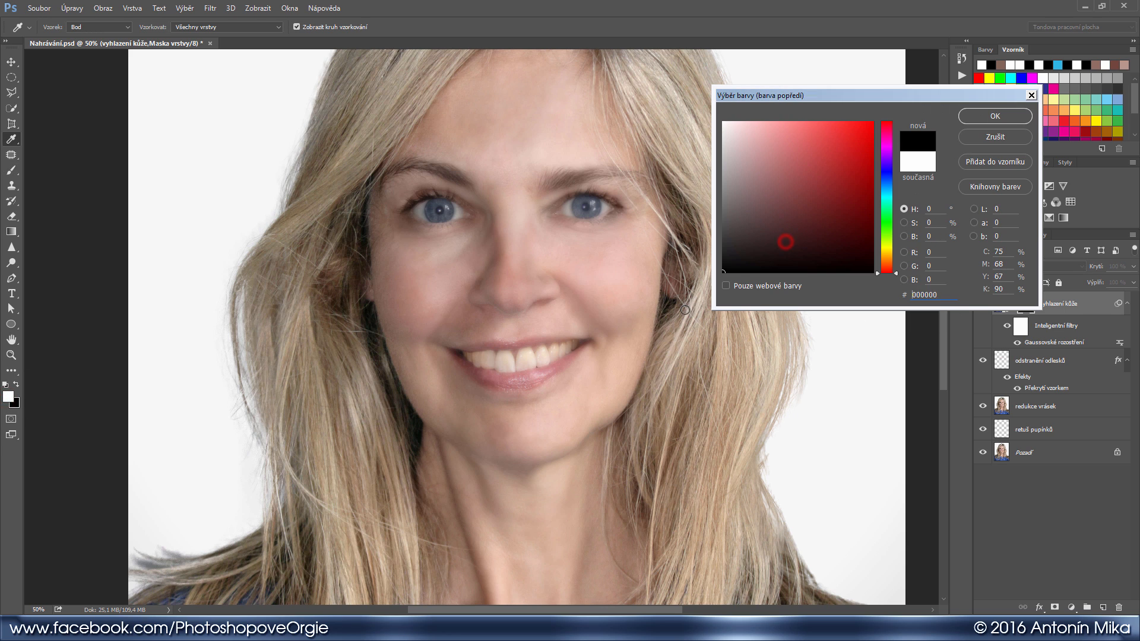
pyautogui.press('Return')
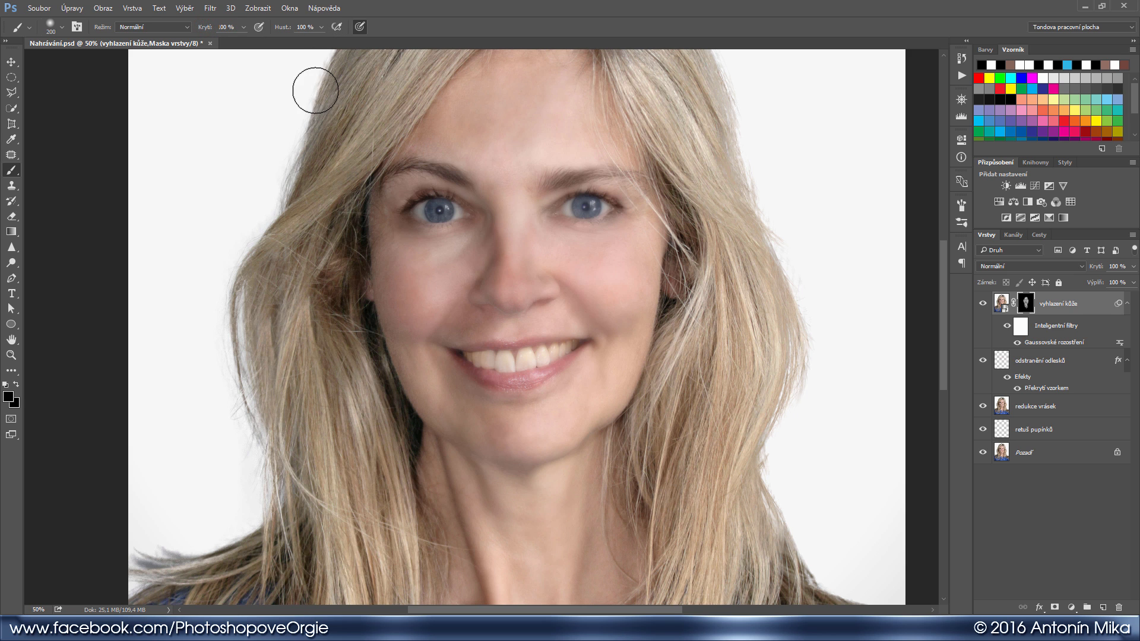
# - Paint black on the mask with a smaller brush over both eyes and eyebrows to restore their sharpness
pyautogui.click(435, 209)
pyautogui.press('[')
pyautogui.press('[')
pyautogui.press('[')
pyautogui.press('[')
pyautogui.press('[')
pyautogui.press('[')
pyautogui.press('[')
pyautogui.press('[')
pyautogui.press('[')
pyautogui.moveTo(564, 207); pyautogui.dragTo(600, 207)
pyautogui.moveTo(469, 183); pyautogui.dragTo(440, 169)
pyautogui.click(443, 167)
pyautogui.moveTo(549, 180); pyautogui.dragTo(636, 177)
# - Mask out the lips and teeth in black, filling the gaps in the mouth area while viewing the mask alone
pyautogui.hotkey('ctrl', '+')
pyautogui.moveTo(435, 377); pyautogui.dragTo(695, 356)
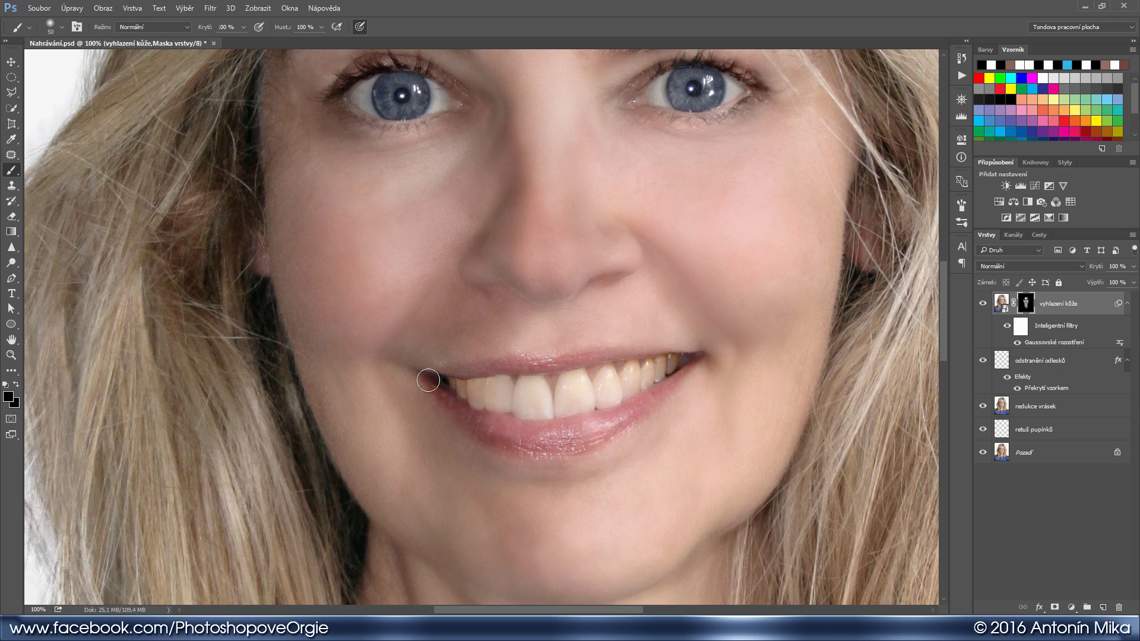
pyautogui.keyDown('alt'); pyautogui.click(1025, 303); pyautogui.keyUp('alt')
pyautogui.moveTo(594, 424); pyautogui.dragTo(475, 400)
pyautogui.moveTo(465, 397); pyautogui.dragTo(622, 371)
pyautogui.keyDown('alt'); pyautogui.click(1025, 303); pyautogui.keyUp('alt')
# - Restore the left half of the necklace chain by painting connected straight black strokes along it with a very small brush
pyautogui.moveTo(687, 572); pyautogui.dragTo(590, 412)
pyautogui.hotkey('ctrl', '+')
pyautogui.moveTo(620, 485); pyautogui.dragTo(663, 83)
pyautogui.moveTo(365, 270); pyautogui.dragTo(504, 349)
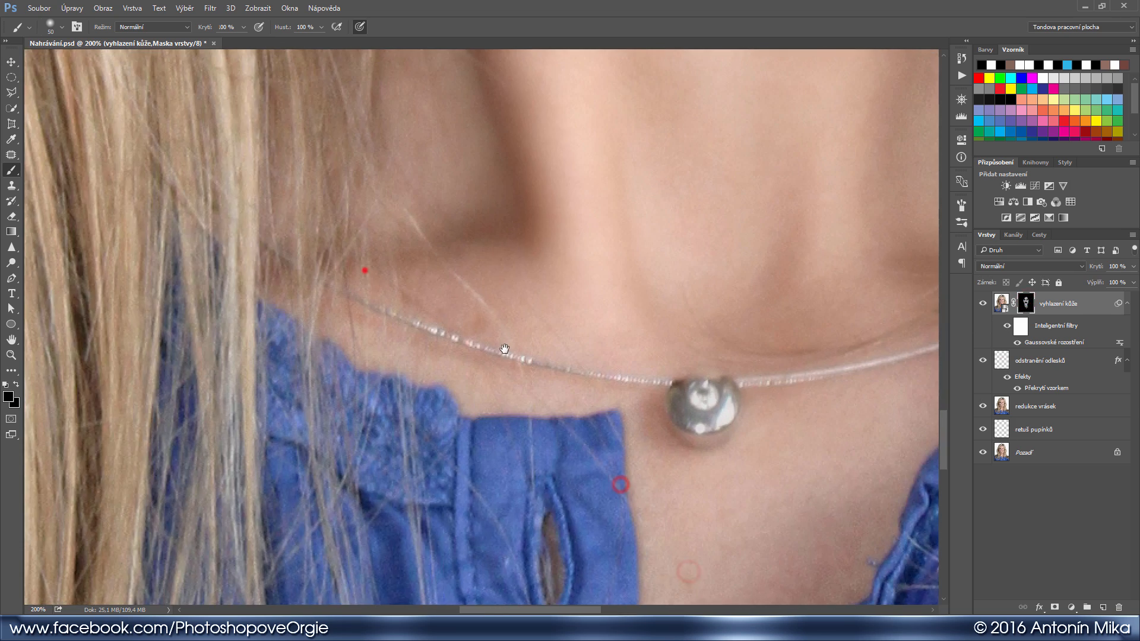
pyautogui.press('[')
pyautogui.press('[')
pyautogui.press('[')
pyautogui.press('[')
pyautogui.press('[')
pyautogui.press('[')
pyautogui.press('[')
pyautogui.press('[')
pyautogui.press('[')
pyautogui.press('[')
pyautogui.click(255, 239)
pyautogui.keyDown('shift'); pyautogui.click(315, 278); pyautogui.keyUp('shift')
pyautogui.keyDown('shift'); pyautogui.click(390, 316); pyautogui.keyUp('shift')
pyautogui.keyDown('shift'); pyautogui.click(451, 337); pyautogui.keyUp('shift')
pyautogui.keyDown('shift'); pyautogui.click(501, 350); pyautogui.keyUp('shift')
pyautogui.keyDown('shift'); pyautogui.click(553, 366); pyautogui.keyUp('shift')
# - Continue the connected black strokes along the right half of the necklace chain, from the pendant up to the hair
pyautogui.moveTo(771, 389); pyautogui.dragTo(420, 376)
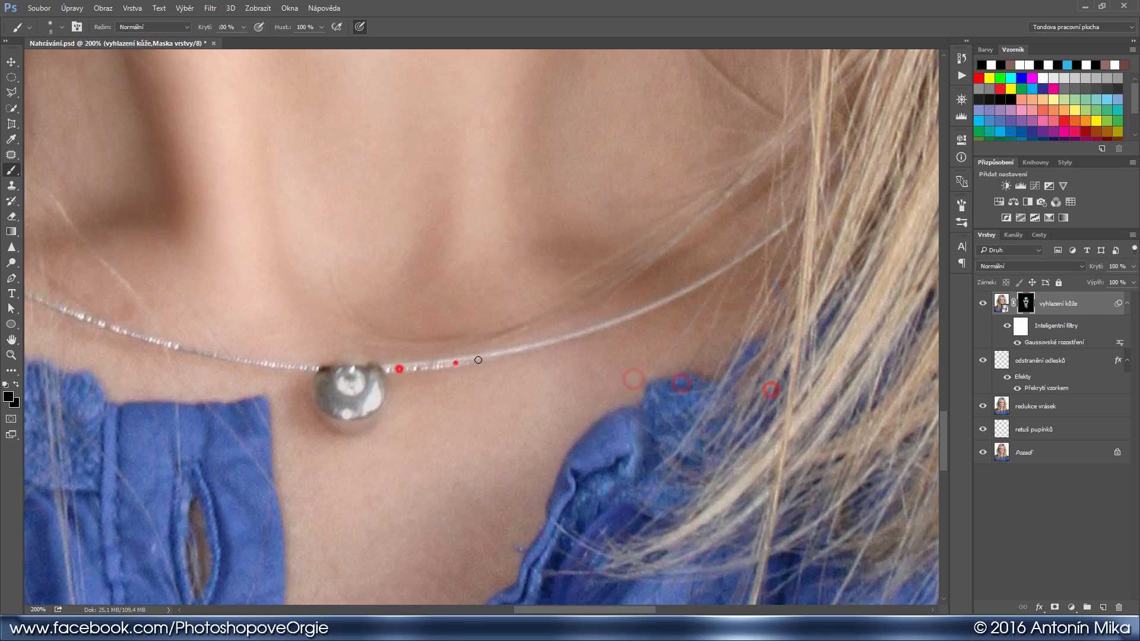
pyautogui.keyDown('shift'); pyautogui.click(504, 353); pyautogui.keyUp('shift')
pyautogui.keyDown('shift'); pyautogui.click(575, 335); pyautogui.keyUp('shift')
pyautogui.keyDown('shift'); pyautogui.click(625, 319); pyautogui.keyUp('shift')
pyautogui.keyDown('shift'); pyautogui.click(677, 294); pyautogui.keyUp('shift')
pyautogui.keyDown('shift'); pyautogui.click(733, 265); pyautogui.keyUp('shift')
pyautogui.keyDown('shift'); pyautogui.click(802, 214); pyautogui.keyUp('shift')
# - Partly restore the detail along the nose's sides and nostrils in black with a 90 px brush at 50% opacity
pyautogui.hotkey('ctrl', '-')
pyautogui.moveTo(489, 168)
pyautogui.mouseDown()
pyautogui.moveTo(476, 254)
pyautogui.moveTo(503, 317)
pyautogui.mouseUp()
pyautogui.press(']')
pyautogui.press(']')
pyautogui.press(']')
pyautogui.press(']')
pyautogui.press(']')
pyautogui.press(']')
pyautogui.press(']')
pyautogui.press(']')
pyautogui.press('5')
pyautogui.click(419, 324)
pyautogui.click(542, 382)
# - Inspect the finished mask on its own and compare the face at 100% zoom with the smoothing layer off and on
pyautogui.hotkey('ctrl', '-')
pyautogui.moveTo(641, 385); pyautogui.dragTo(635, 318)
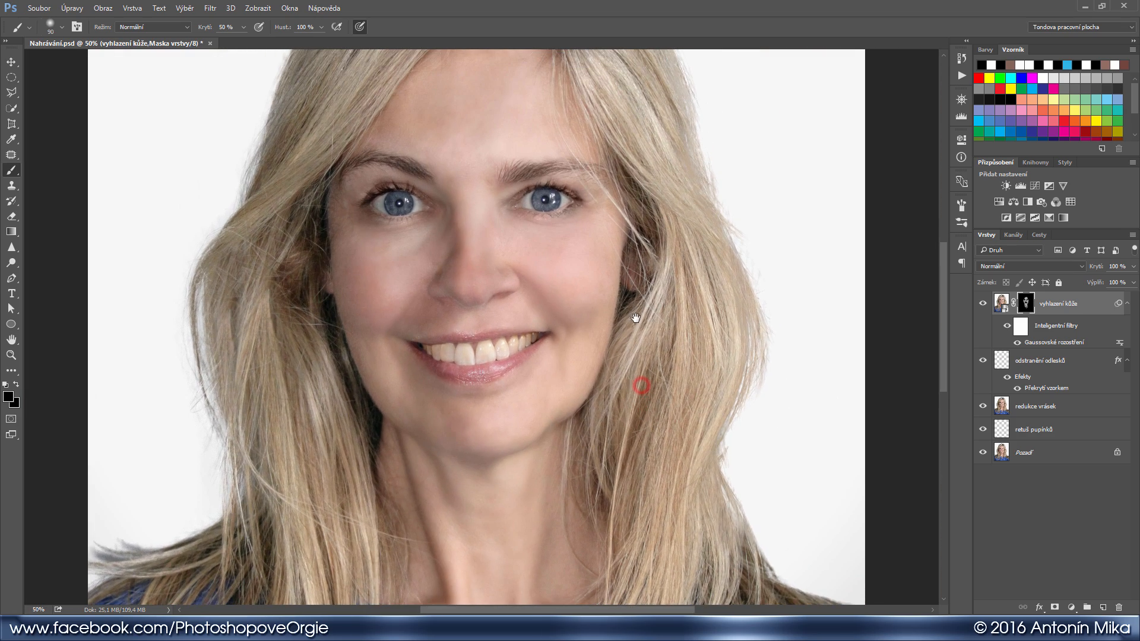
pyautogui.keyDown('alt'); pyautogui.click(1027, 303); pyautogui.keyUp('alt')
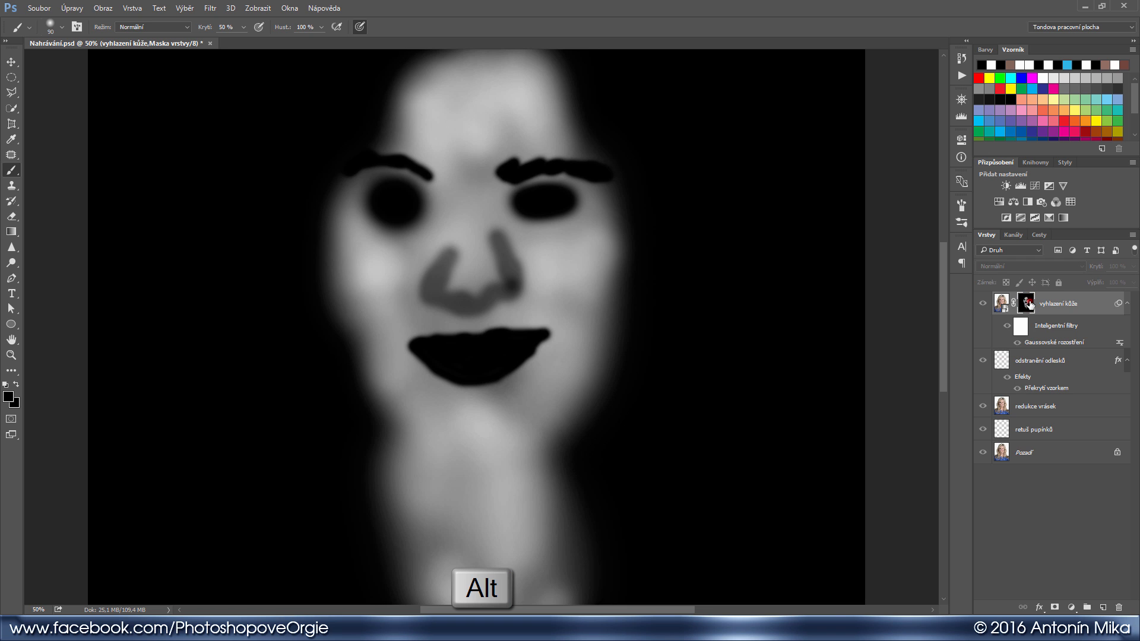
pyautogui.keyDown('alt'); pyautogui.click(1028, 303); pyautogui.keyUp('alt')
pyautogui.hotkey('ctrl', '1')
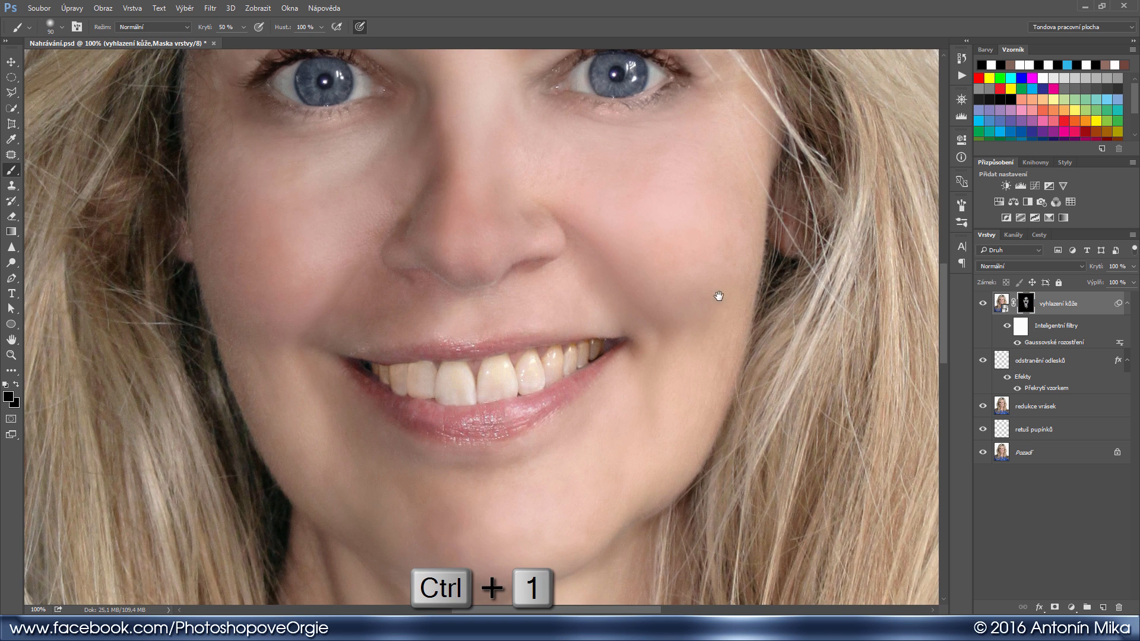
pyautogui.moveTo(678, 299); pyautogui.dragTo(703, 389)
pyautogui.click(983, 303)
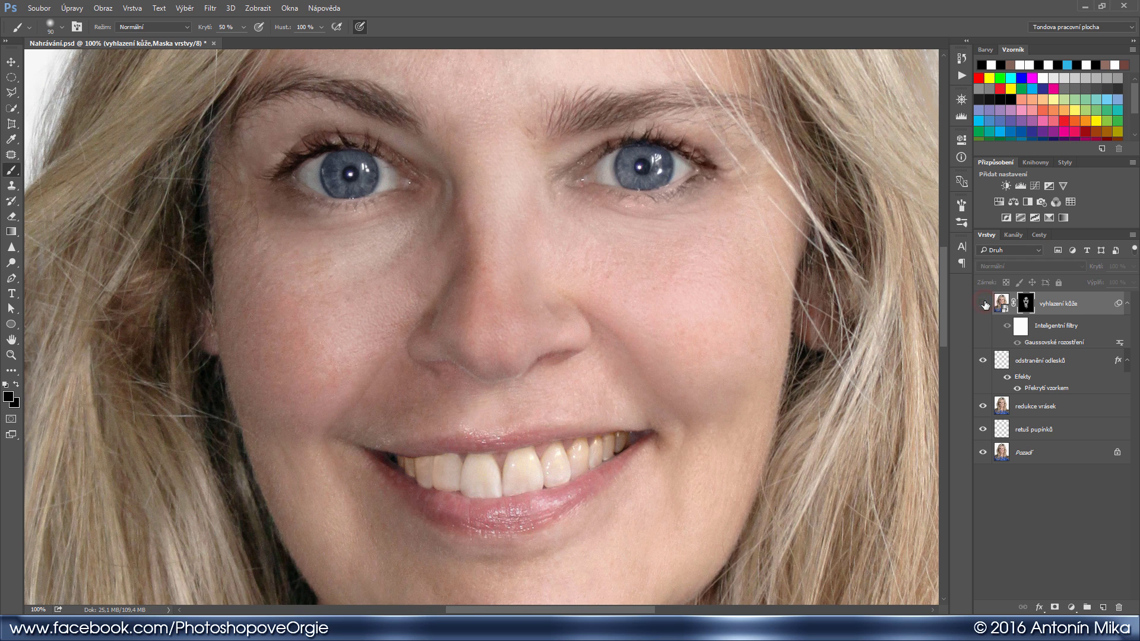
pyautogui.click(983, 303)
pyautogui.click(983, 303)
pyautogui.click(983, 303)
pyautogui.click(983, 303)
pyautogui.click(983, 303)
# - Add a pattern fill layer above the smoothing layer using the fine grey grain texture at 100% scale
pyautogui.click(1072, 608)
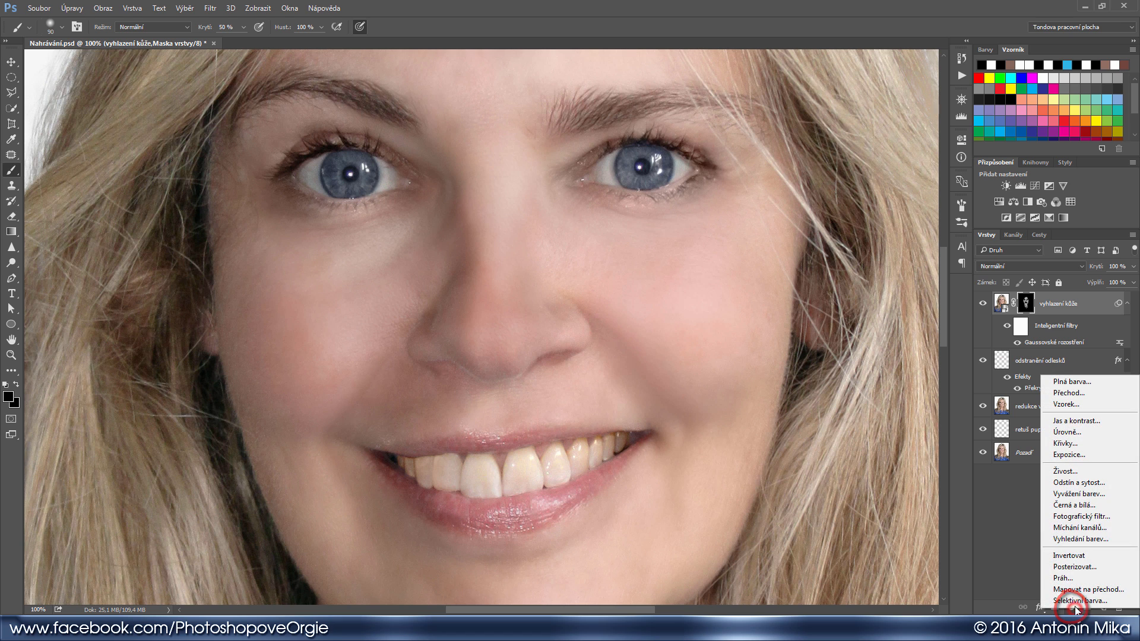
pyautogui.click(1095, 404)
pyautogui.click(645, 278)
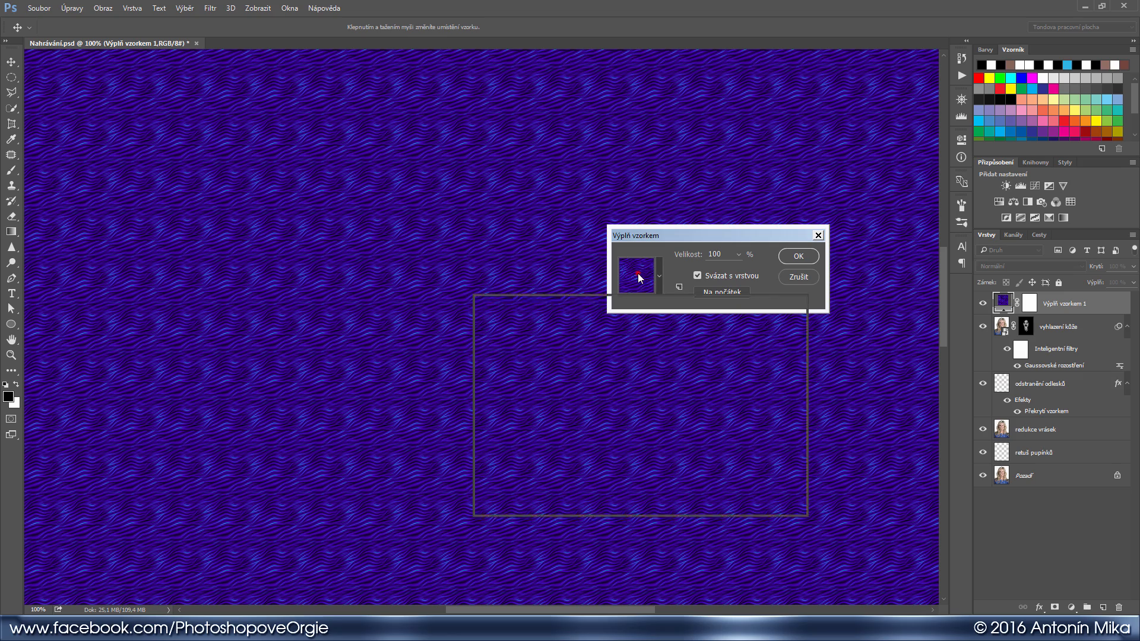
pyautogui.click(584, 358)
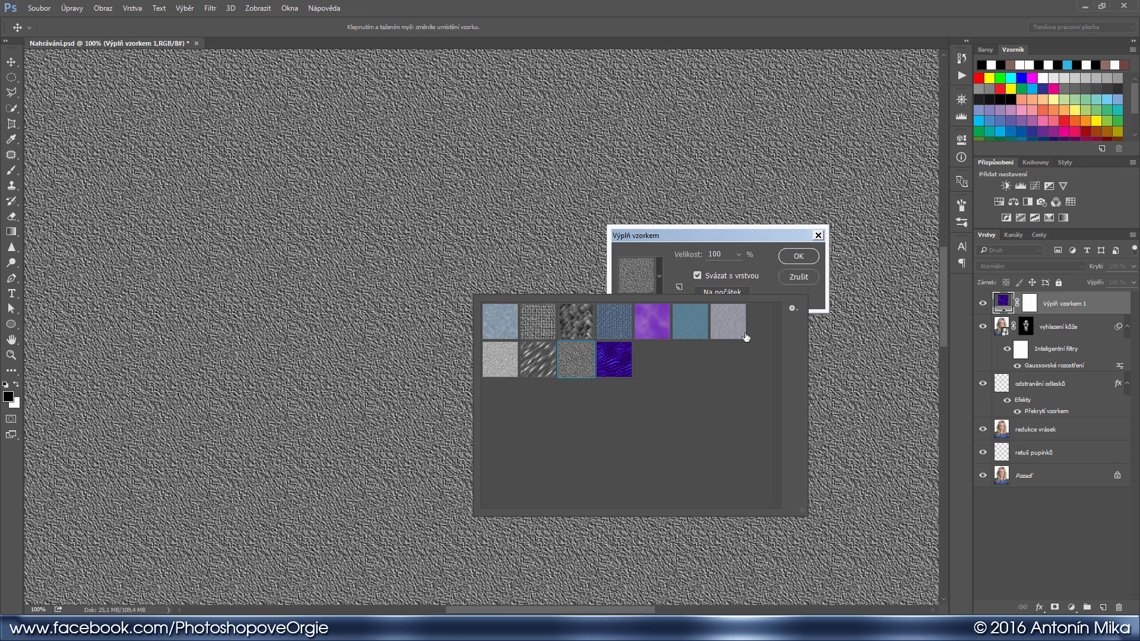
pyautogui.click(800, 259)
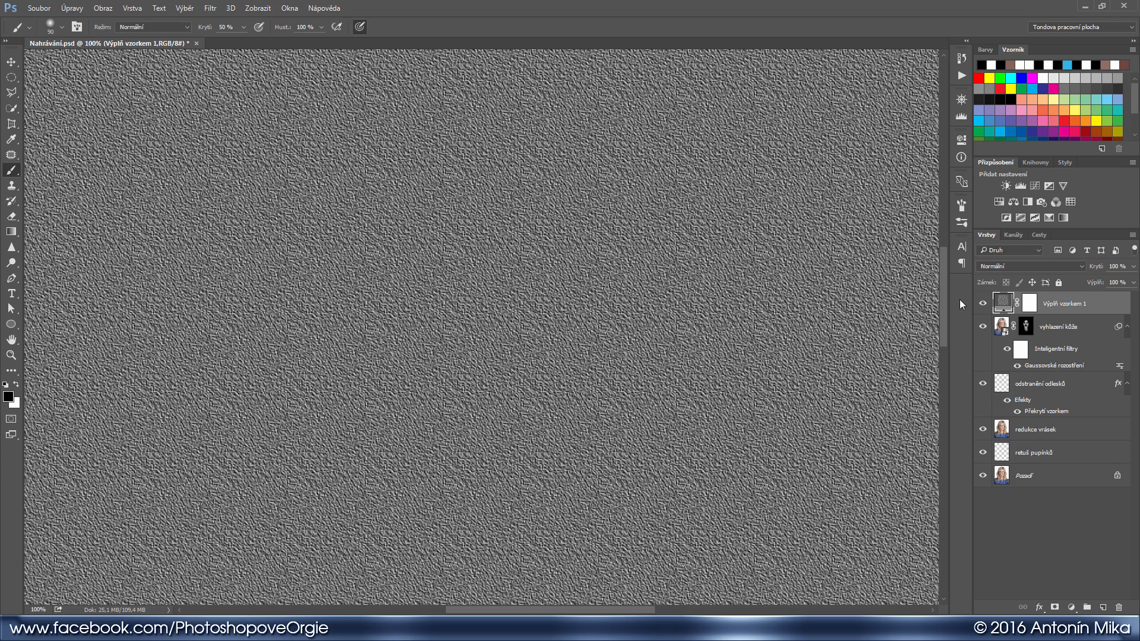
# - Clip the pattern fill layer to the "vyhlazení kůže" layer and set its blending mode to Překrýt (Overlay)
pyautogui.hotkey('ctrl', 'alt', 'g')
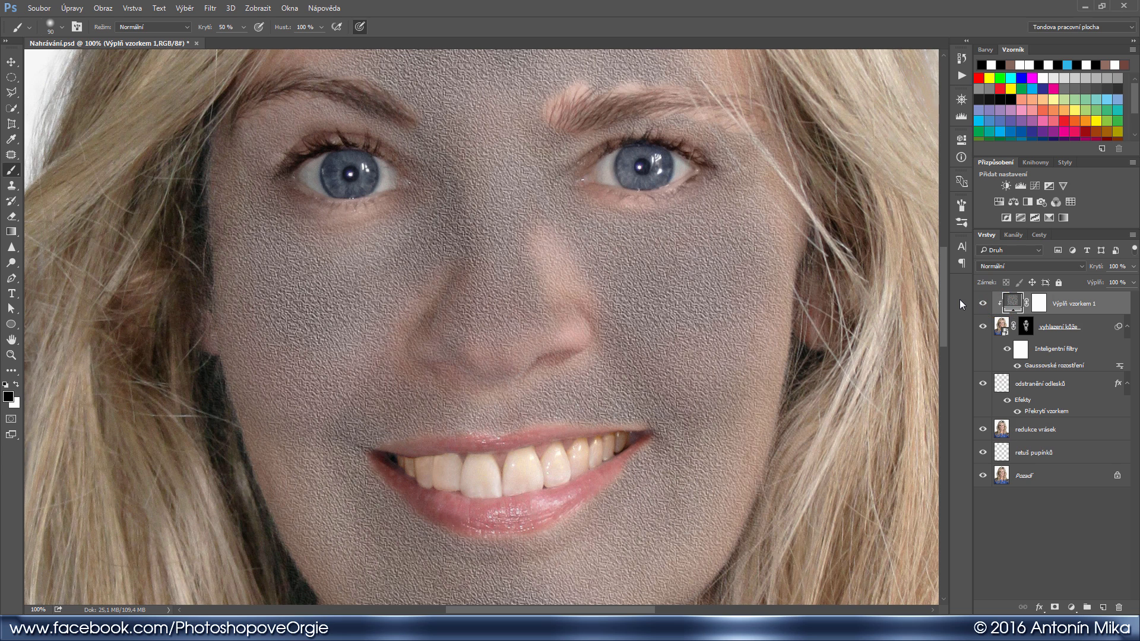
pyautogui.click(1043, 266)
pyautogui.click(1005, 383)
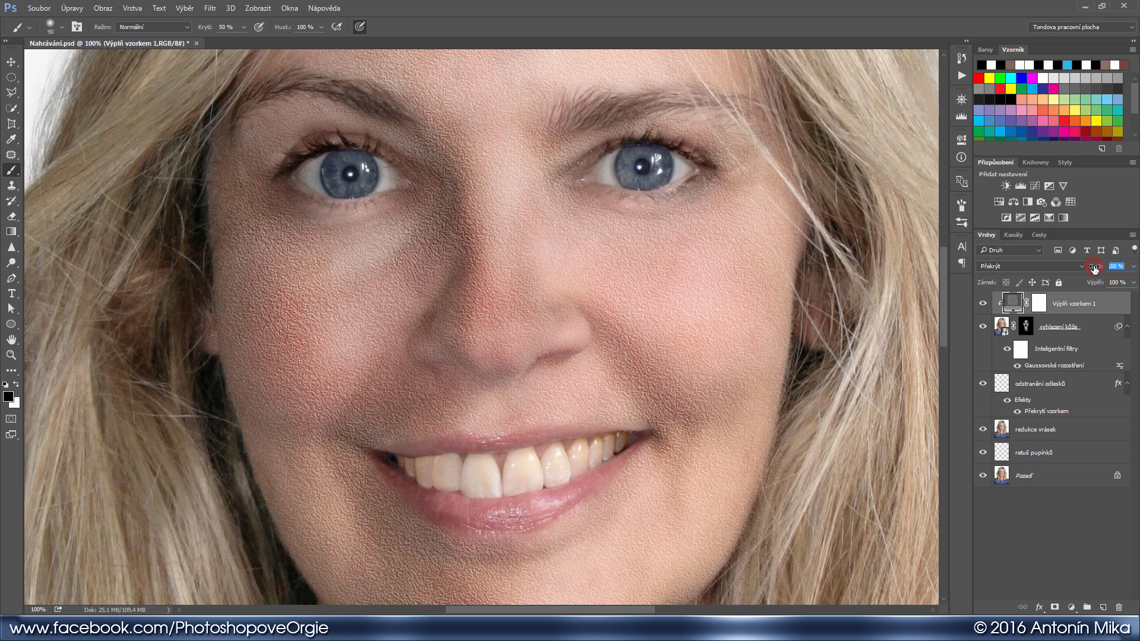
# - Set the clipped pattern fill layer's opacity to 13%
pyautogui.write('13')
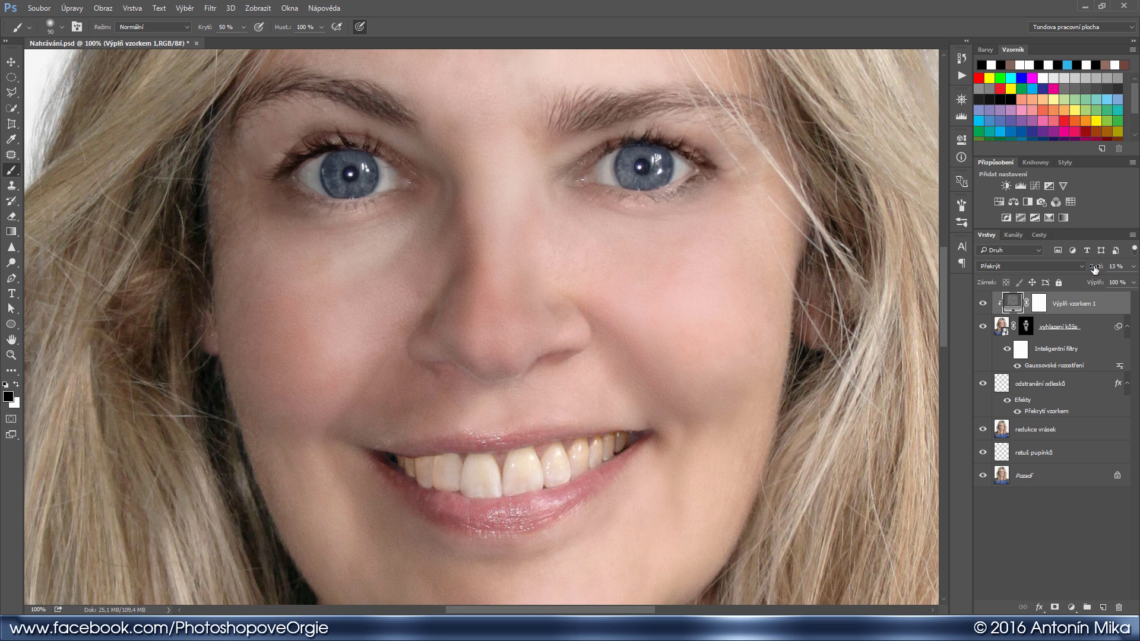
pyautogui.moveTo(1105, 271); pyautogui.dragTo(1102, 271)
# - Add two Levels adjustment layers above the pattern fill and set the upper one's blending mode to Závoj (Screen)
pyautogui.click(1020, 186)
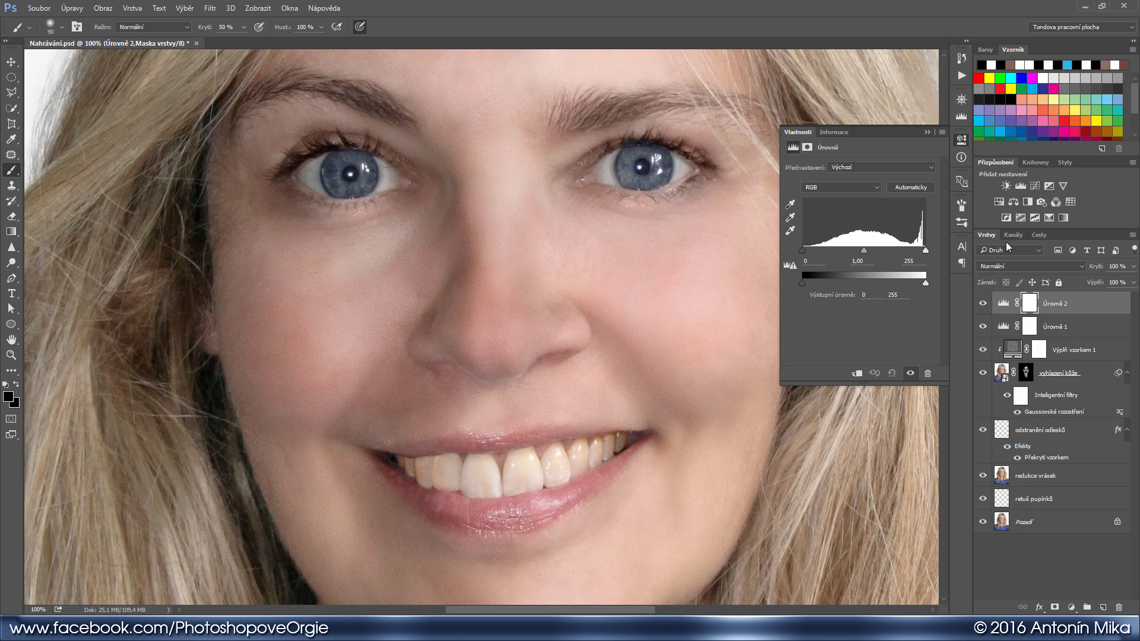
pyautogui.click(1003, 266)
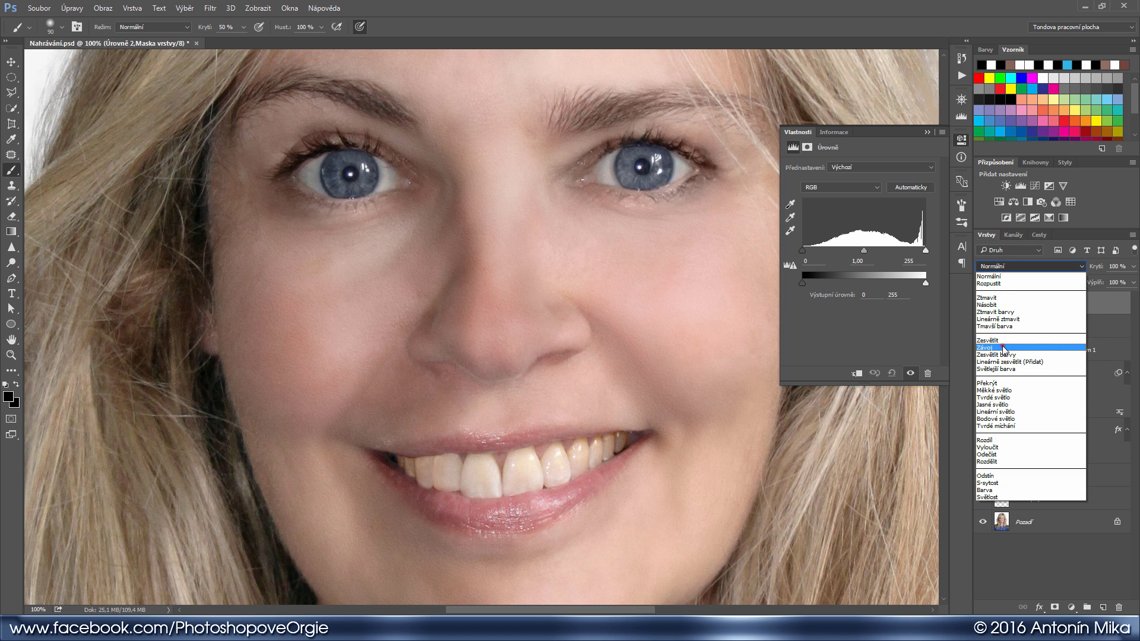
pyautogui.click(1003, 347)
# - Rename the upper Levels layer "světla"
pyautogui.doubleClick(1050, 304)
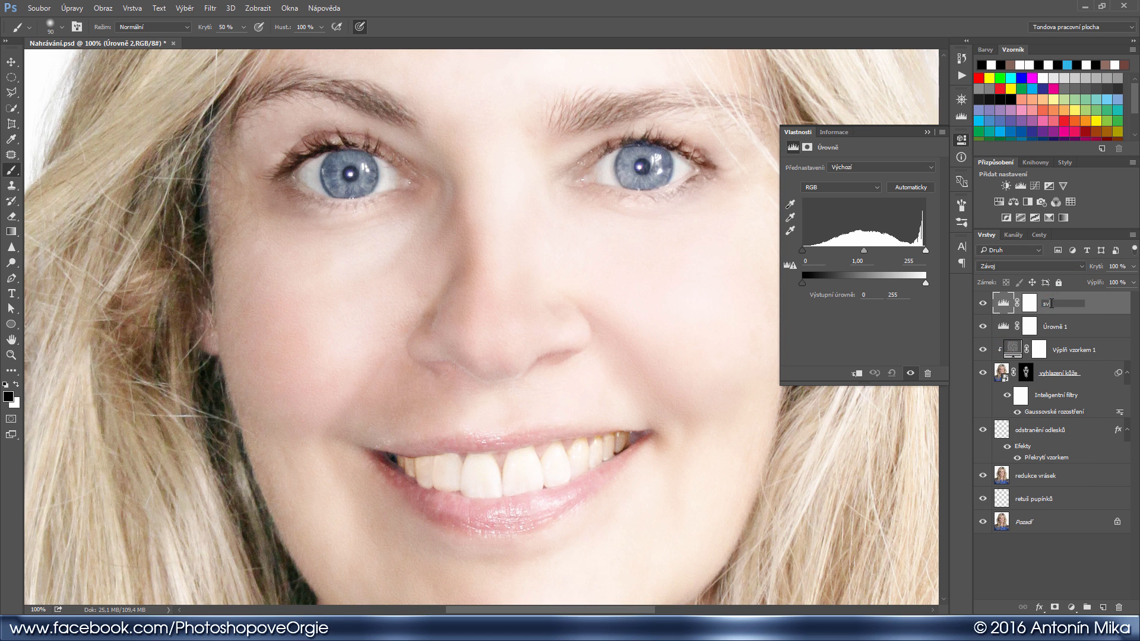
pyautogui.press('Return')
pyautogui.press('a')
pyautogui.doubleClick(1050, 303)
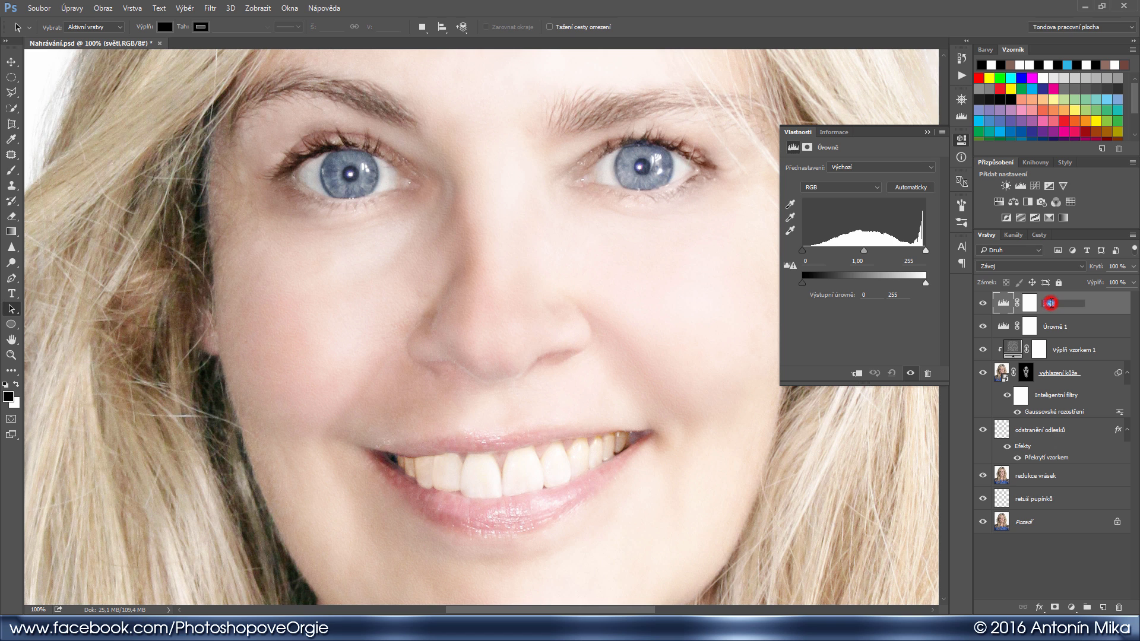
pyautogui.write('a')
pyautogui.press('Return')
# - Set the lower Levels layer's blending mode to Násobit (Multiply) and rename it "stíny"
pyautogui.click(1051, 331)
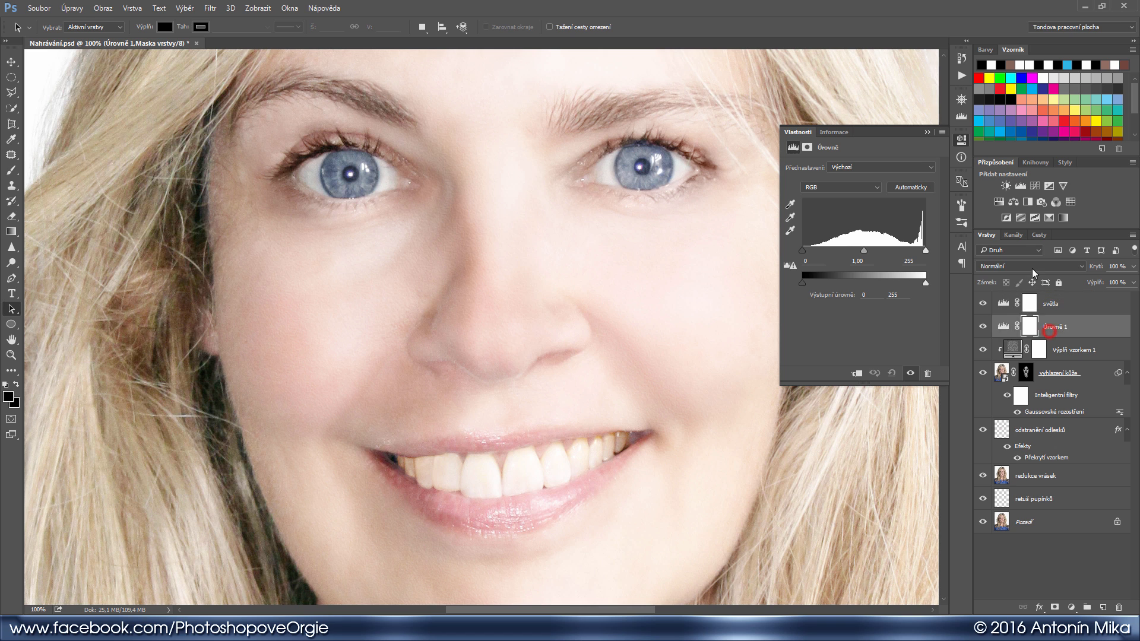
pyautogui.click(1030, 266)
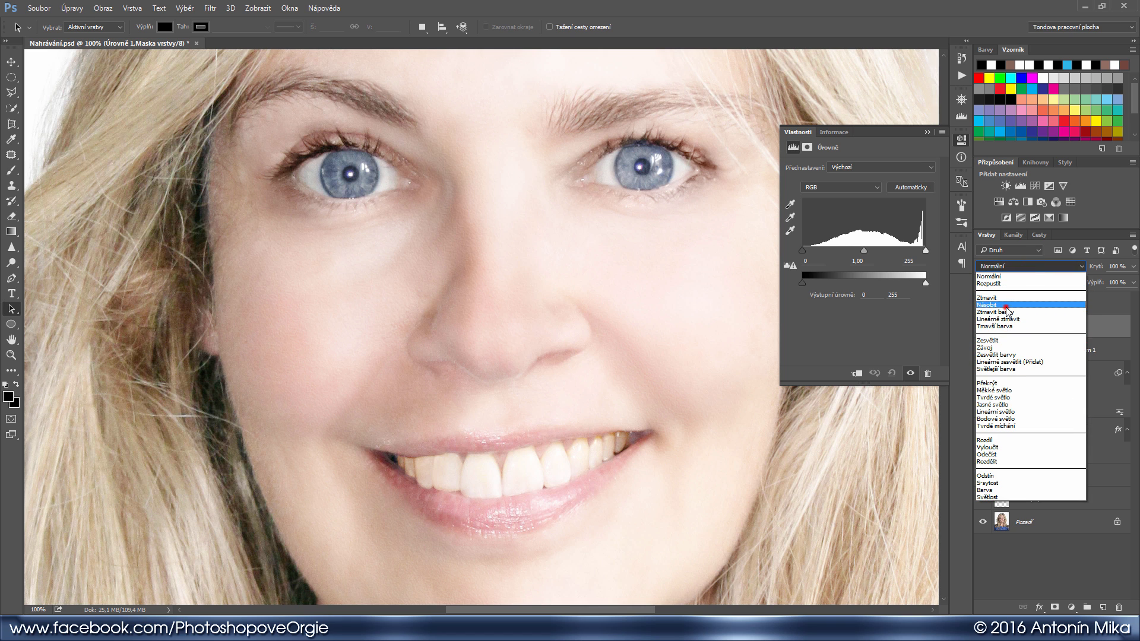
pyautogui.click(1005, 305)
pyautogui.doubleClick(1055, 327)
pyautogui.write('stín')
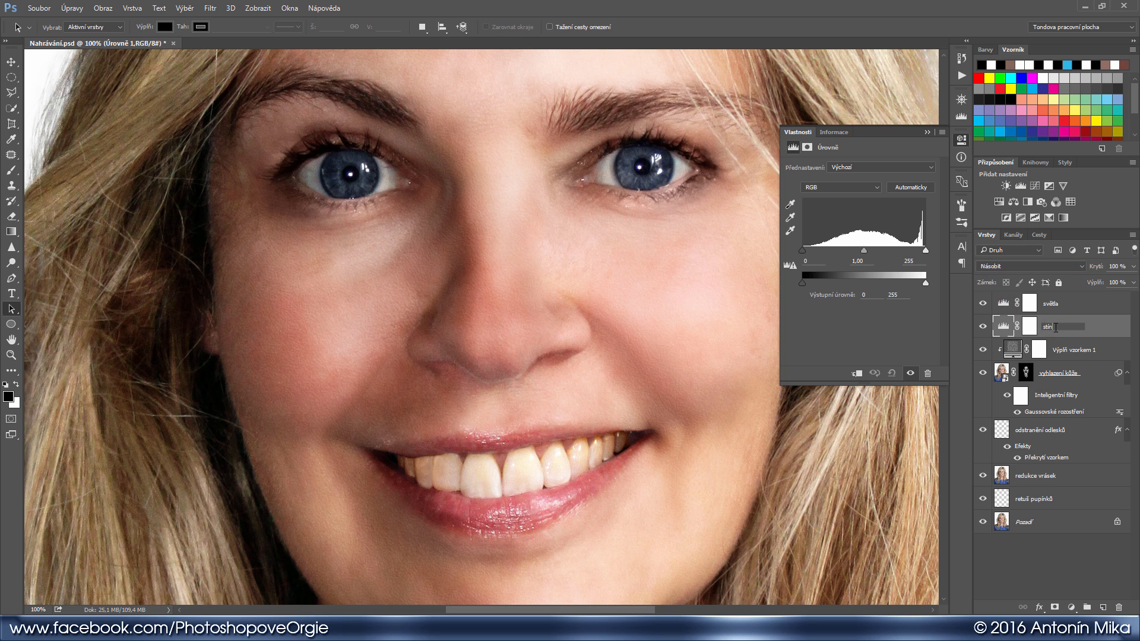
pyautogui.write('y')
pyautogui.press('Return')
# - Invert the masks of the "stíny" and "světla" layers to black
pyautogui.hotkey('ctrl', 'i')
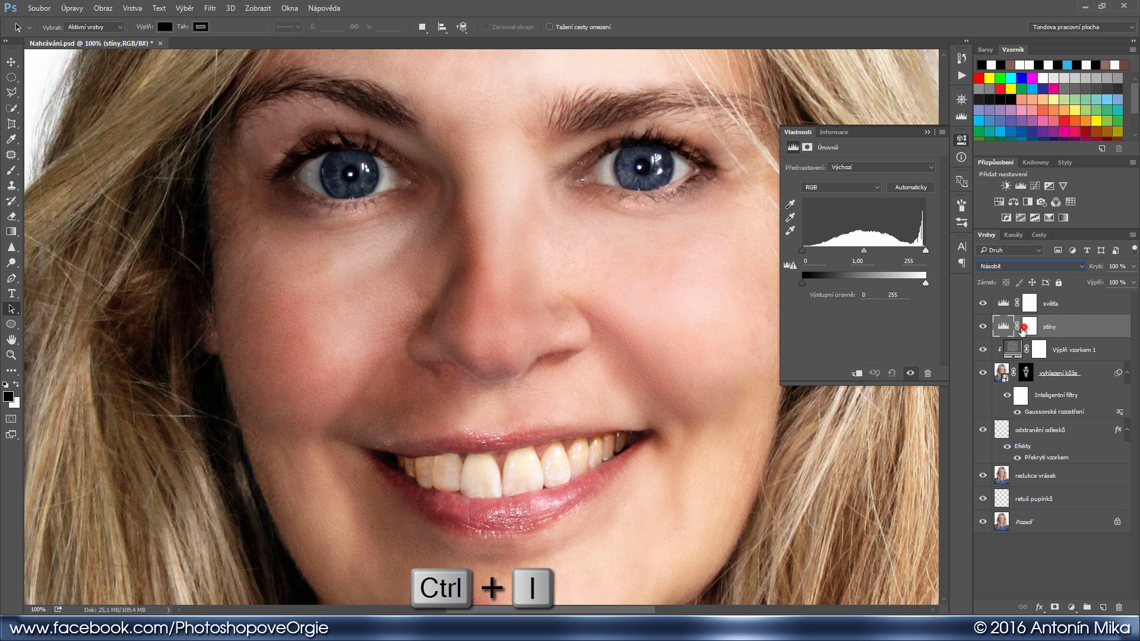
pyautogui.click(1023, 327)
pyautogui.hotkey('ctrl', 'i')
pyautogui.click(1026, 304)
pyautogui.hotkey('ctrl', 'i')
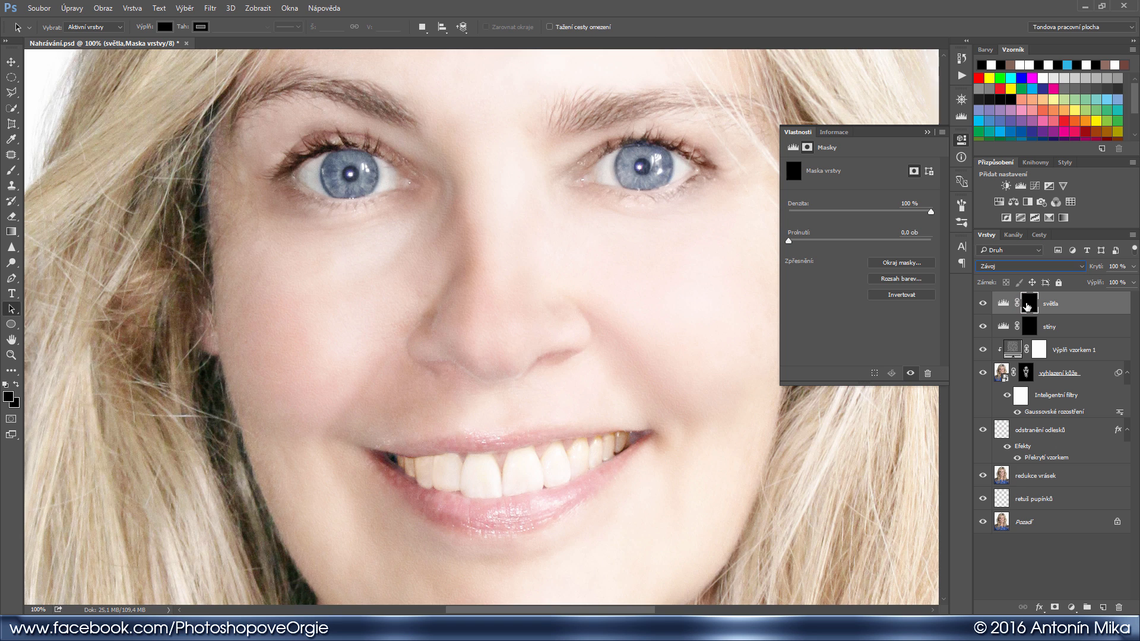
# - Prepare the Brush tool with white (ffffff) and 10% opacity for painting on the "světla" mask
pyautogui.press('b')
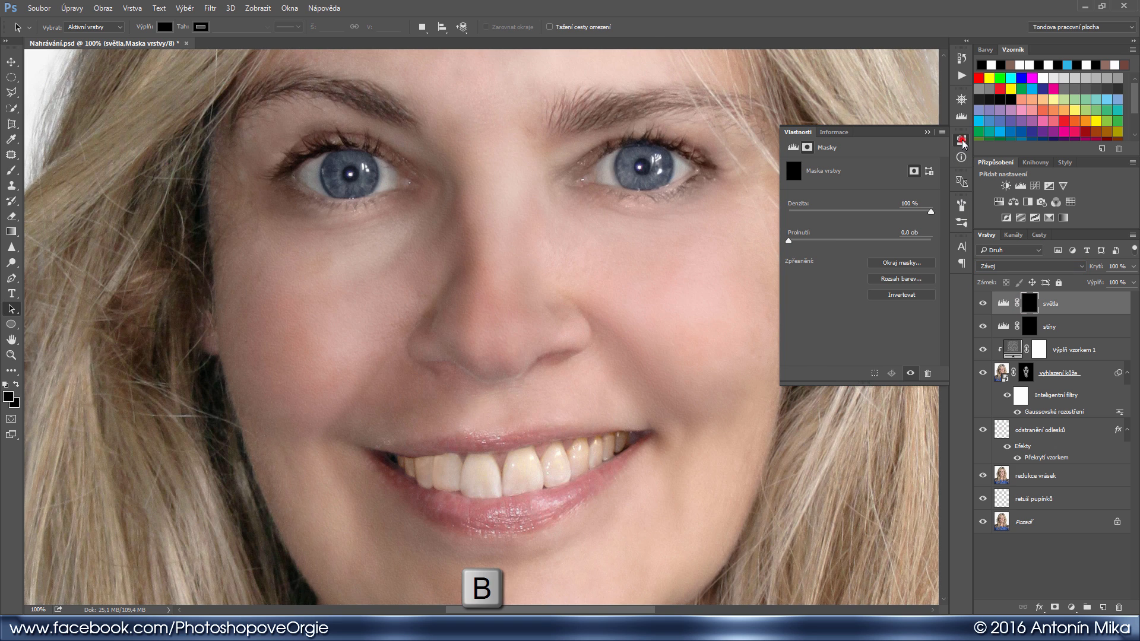
pyautogui.rightClick(362, 255)
pyautogui.click(392, 315)
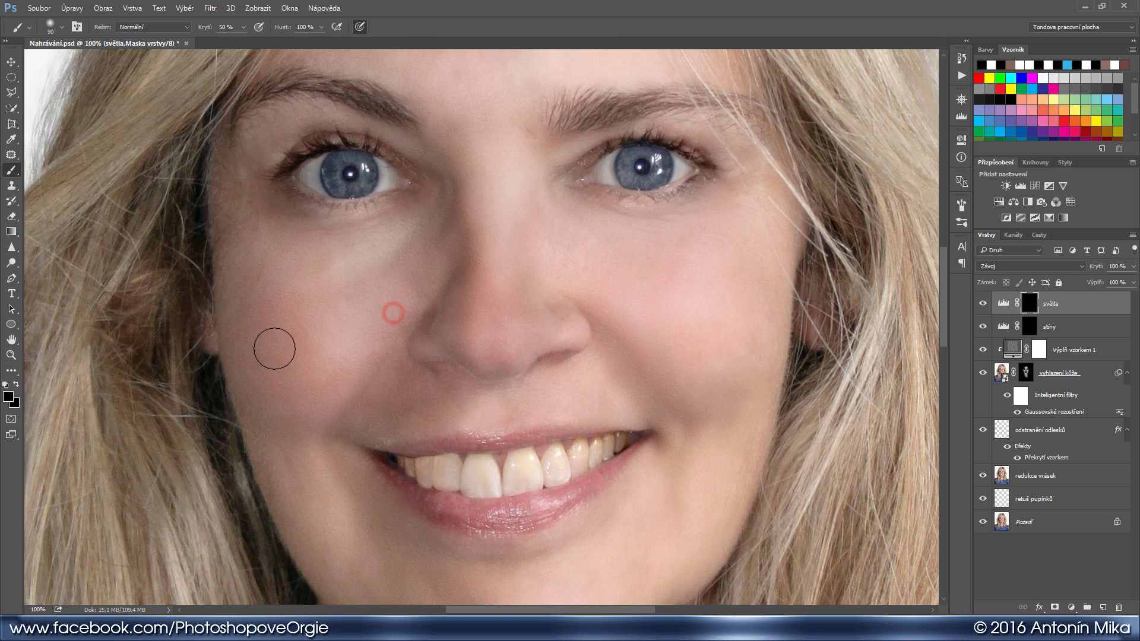
pyautogui.click(8, 396)
pyautogui.write('ffffff')
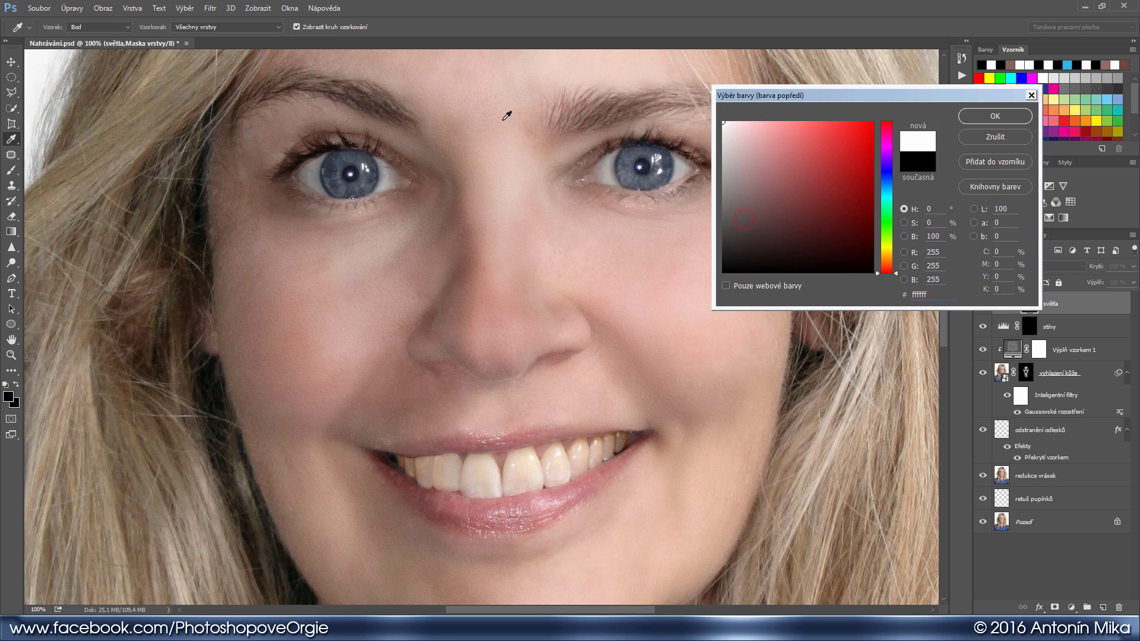
pyautogui.press('Return')
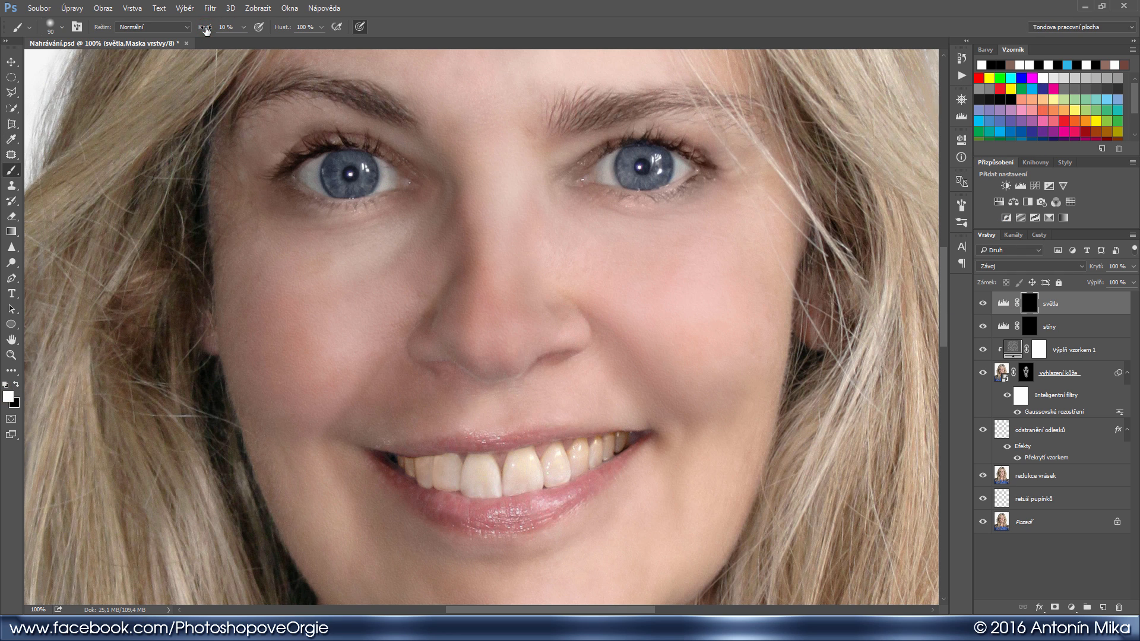
pyautogui.click(1028, 304)
# - Brighten the broad area around both eyes on the "světla" mask with a 600 px brush
pyautogui.hotkey('ctrl', '-')
pyautogui.moveTo(652, 329); pyautogui.dragTo(658, 374)
pyautogui.press(']')
pyautogui.press(']')
pyautogui.press(']')
pyautogui.press(']')
pyautogui.press(']')
pyautogui.press(']')
pyautogui.press(']')
pyautogui.press(']')
pyautogui.press(']')
pyautogui.press(']')
pyautogui.click(374, 261)
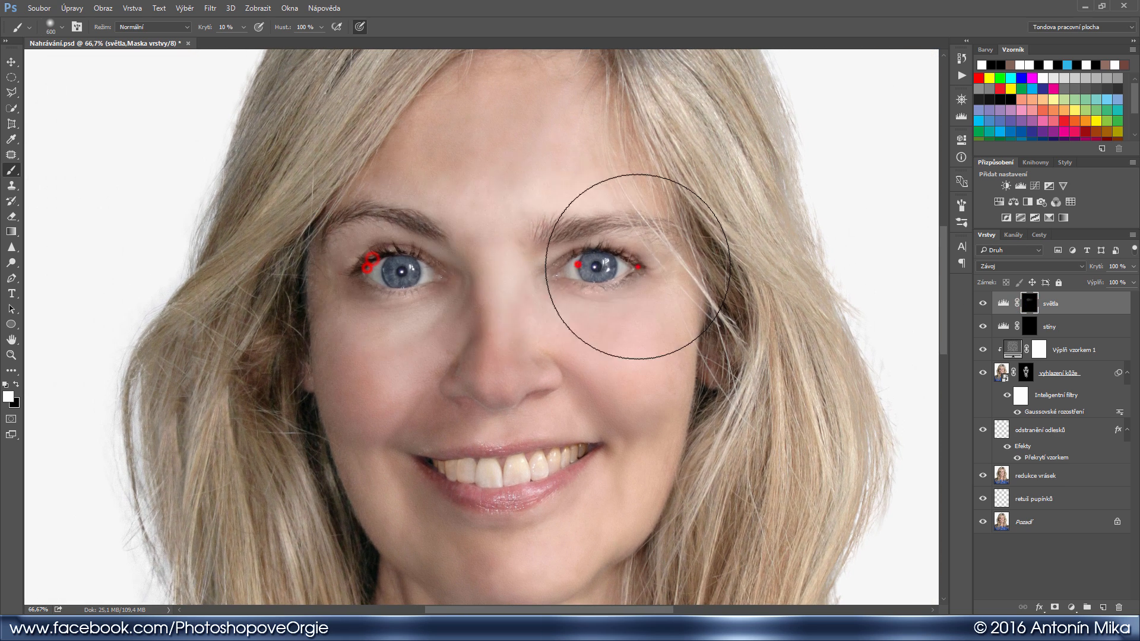
pyautogui.click(637, 267)
pyautogui.click(570, 263)
pyautogui.click(413, 266)
# - Brighten the skin along the upper and lower edges of both eyebrows with a 40 px brush
pyautogui.press('[')
pyautogui.press('[')
pyautogui.press('[')
pyautogui.press('[')
pyautogui.press('[')
pyautogui.press('[')
pyautogui.press('[')
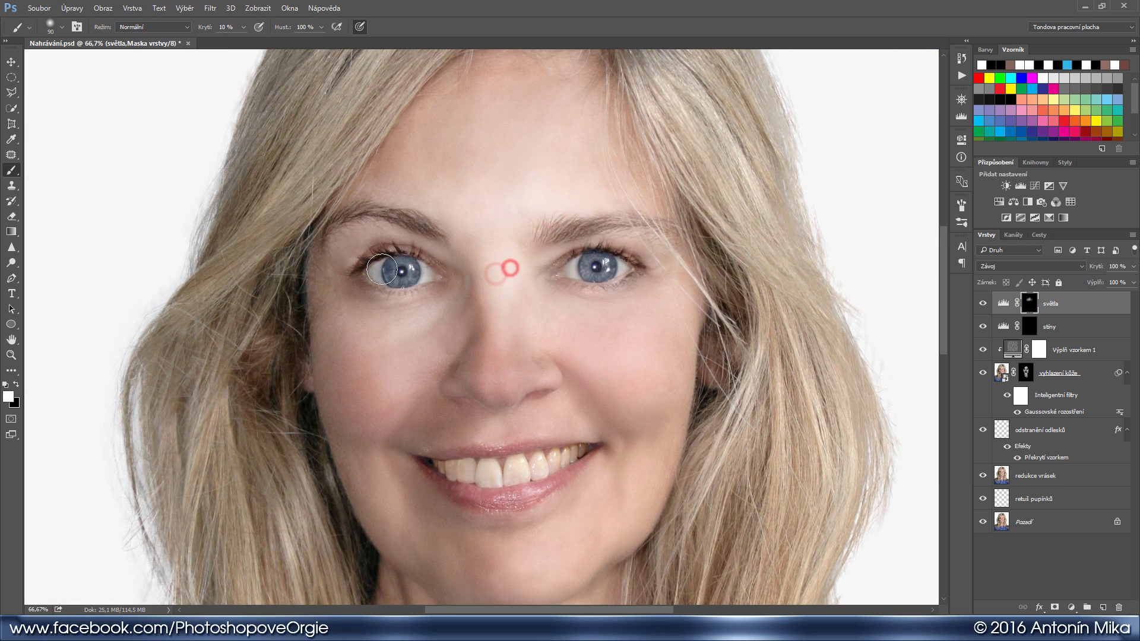
pyautogui.press('[')
pyautogui.press('[')
pyautogui.press('[')
pyautogui.moveTo(443, 227); pyautogui.dragTo(359, 204)
pyautogui.moveTo(544, 224); pyautogui.dragTo(614, 207)
pyautogui.moveTo(541, 257); pyautogui.dragTo(617, 242)
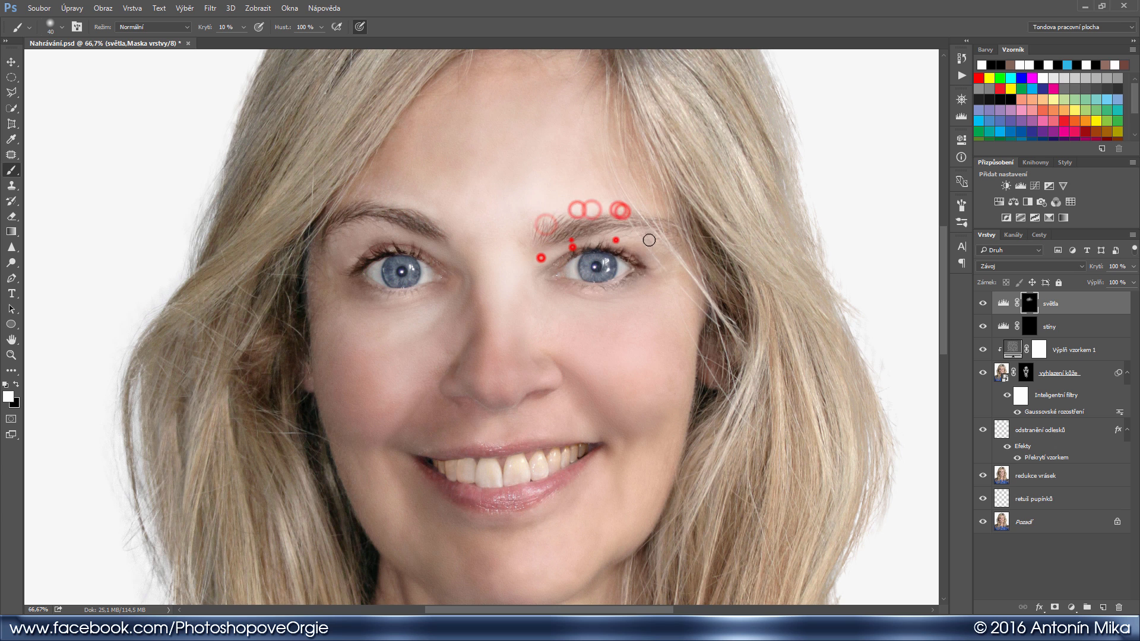
pyautogui.moveTo(443, 248); pyautogui.dragTo(413, 242)
# - Brighten the bridge of the nose along its length with a larger brush
pyautogui.press(']')
pyautogui.press(']')
pyautogui.press(']')
pyautogui.press(']')
pyautogui.press(']')
pyautogui.moveTo(493, 369)
pyautogui.mouseDown()
pyautogui.moveTo(503, 327)
pyautogui.moveTo(492, 232)
pyautogui.mouseUp()
# - Brighten the skin below the eyes and over the upper cheeks, adapting the brush size to each area
pyautogui.press('[')
pyautogui.press('[')
pyautogui.moveTo(397, 281)
pyautogui.mouseDown()
pyautogui.moveTo(358, 213)
pyautogui.moveTo(387, 263)
pyautogui.mouseUp()
pyautogui.moveTo(574, 212); pyautogui.dragTo(679, 200)
pyautogui.click(642, 223)
pyautogui.click(601, 297)
pyautogui.click(567, 300)
pyautogui.press(']')
pyautogui.press(']')
pyautogui.press(']')
pyautogui.press(']')
pyautogui.click(587, 249)
# - Brighten the skin around the mouth corners, above the upper lip and below the lower lip with a 45 px brush
pyautogui.press('[')
pyautogui.press('[')
pyautogui.press('[')
pyautogui.press('[')
pyautogui.press('[')
pyautogui.press('[')
pyautogui.press('[')
pyautogui.press('[')
pyautogui.press('[')
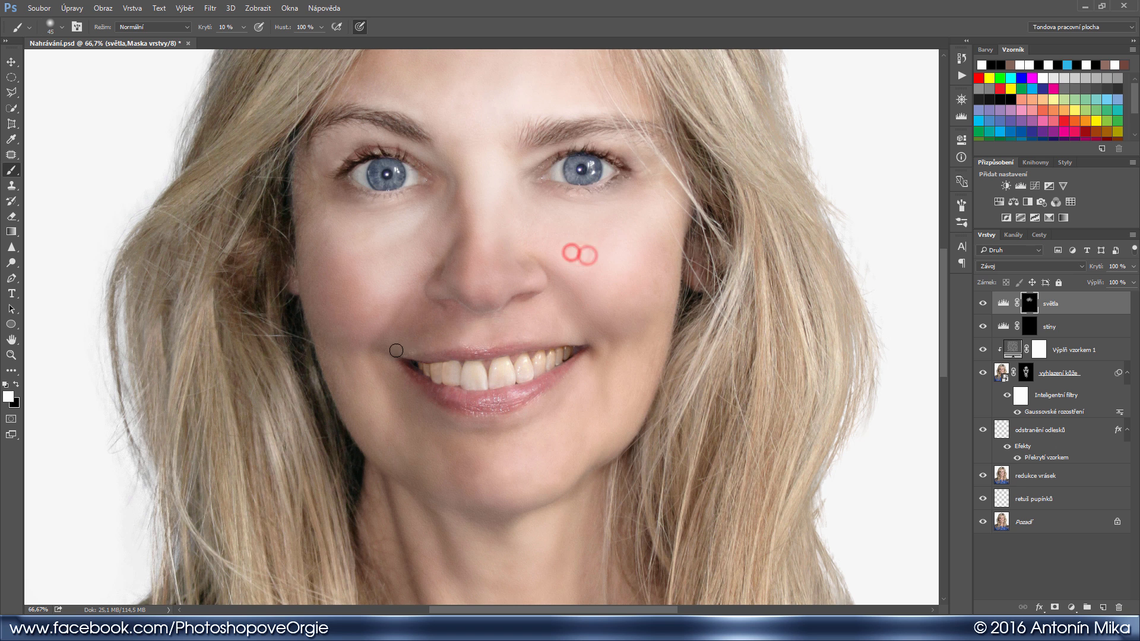
pyautogui.click(396, 349)
pyautogui.moveTo(552, 339); pyautogui.dragTo(496, 339)
pyautogui.moveTo(402, 384)
pyautogui.mouseDown()
pyautogui.moveTo(465, 423)
pyautogui.moveTo(547, 397)
pyautogui.mouseUp()
# - Brighten the centre of the chin with a 200 px brush
pyautogui.press(']')
pyautogui.press(']')
pyautogui.press(']')
pyautogui.press(']')
pyautogui.press(']')
pyautogui.press(']')
pyautogui.press(']')
pyautogui.press(']')
pyautogui.press(']')
pyautogui.press(']')
pyautogui.moveTo(489, 478); pyautogui.dragTo(473, 480)
pyautogui.moveTo(514, 482); pyautogui.dragTo(524, 475)
pyautogui.moveTo(493, 464); pyautogui.dragTo(518, 456)
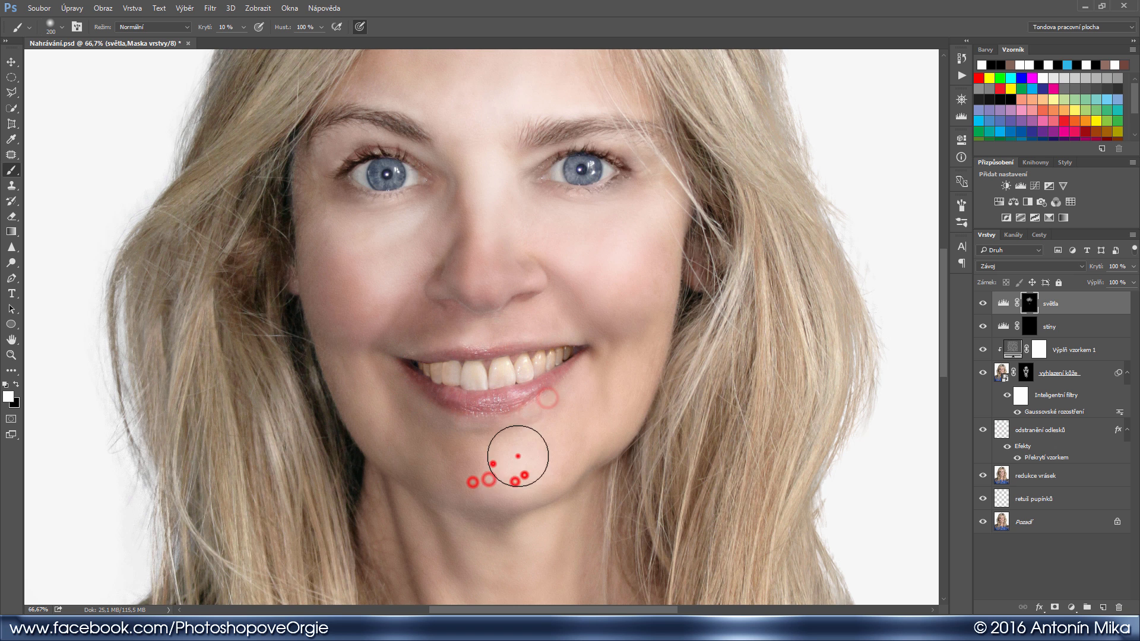
# - Brighten the middle of the neck, its raised tendons and the chest below the pendant, using a 175 px brush for the details
pyautogui.moveTo(652, 504); pyautogui.dragTo(628, 255)
pyautogui.moveTo(500, 222)
pyautogui.mouseDown()
pyautogui.moveTo(506, 341)
pyautogui.moveTo(488, 419)
pyautogui.mouseUp()
pyautogui.press('[')
pyautogui.moveTo(395, 292); pyautogui.dragTo(429, 379)
pyautogui.moveTo(562, 277); pyautogui.dragTo(532, 392)
pyautogui.moveTo(492, 550); pyautogui.dragTo(503, 552)
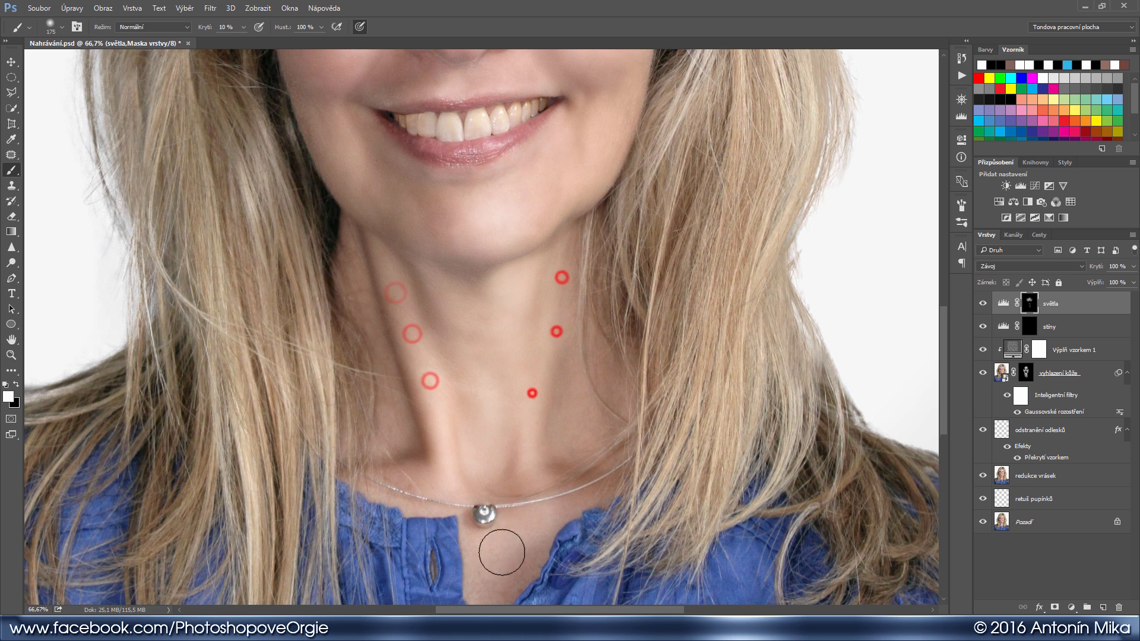
pyautogui.moveTo(513, 334); pyautogui.dragTo(555, 268)
# - Brighten the cheek beside the nose and, with a 300 px brush, the centre of the forehead up to the hairline
pyautogui.hotkey('ctrl', '-')
pyautogui.moveTo(585, 191)
pyautogui.mouseDown()
pyautogui.moveTo(617, 308)
pyautogui.moveTo(666, 379)
pyautogui.mouseUp()
pyautogui.click(425, 267)
pyautogui.press(']')
pyautogui.press(']')
pyautogui.press(']')
pyautogui.press(']')
pyautogui.press(']')
pyautogui.moveTo(494, 133); pyautogui.dragTo(519, 83)
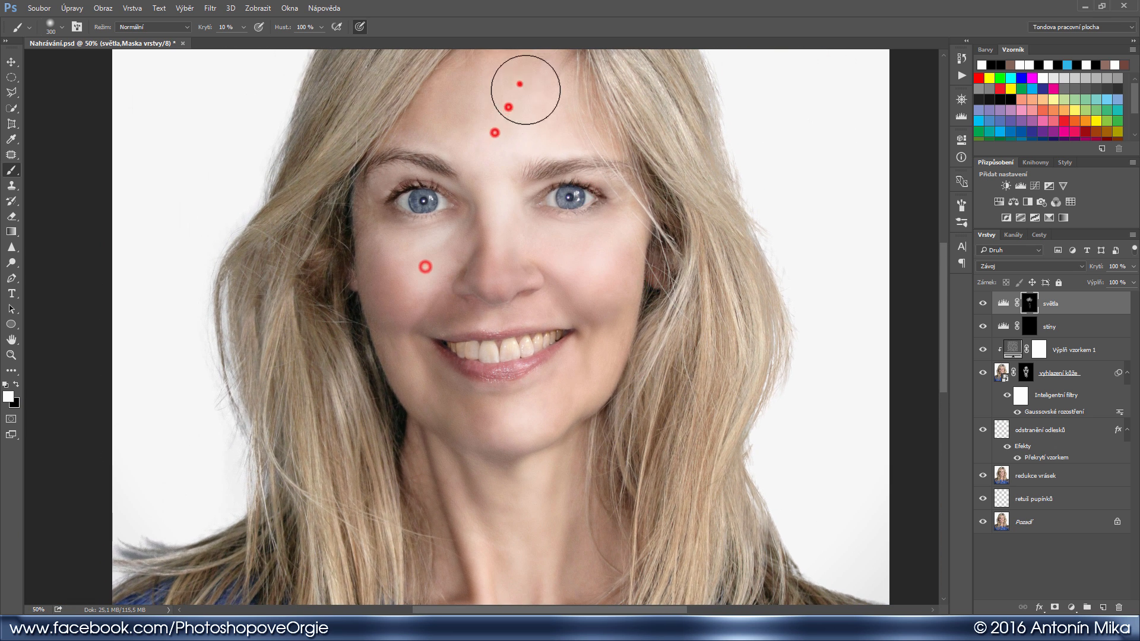
pyautogui.click(527, 85)
pyautogui.press('[')
pyautogui.press('[')
pyautogui.press('[')
pyautogui.press('[')
pyautogui.press('[')
pyautogui.press('[')
pyautogui.press('[')
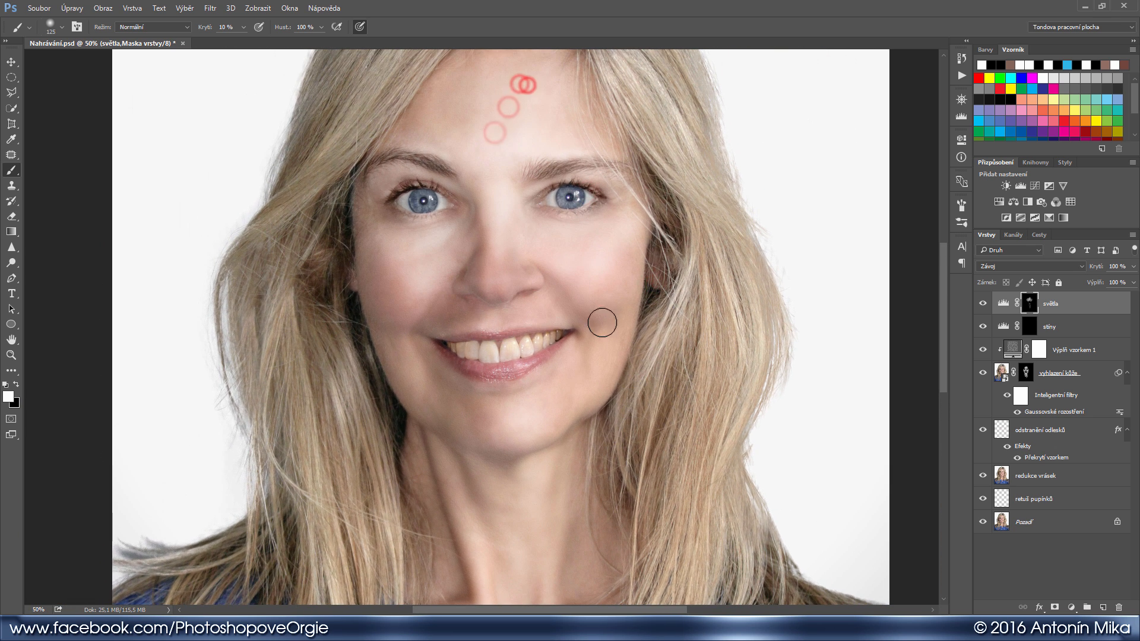
# - Darken the outer contours of the face on both sides on the "stíny" mask with a 300 px white brush
pyautogui.click(1029, 330)
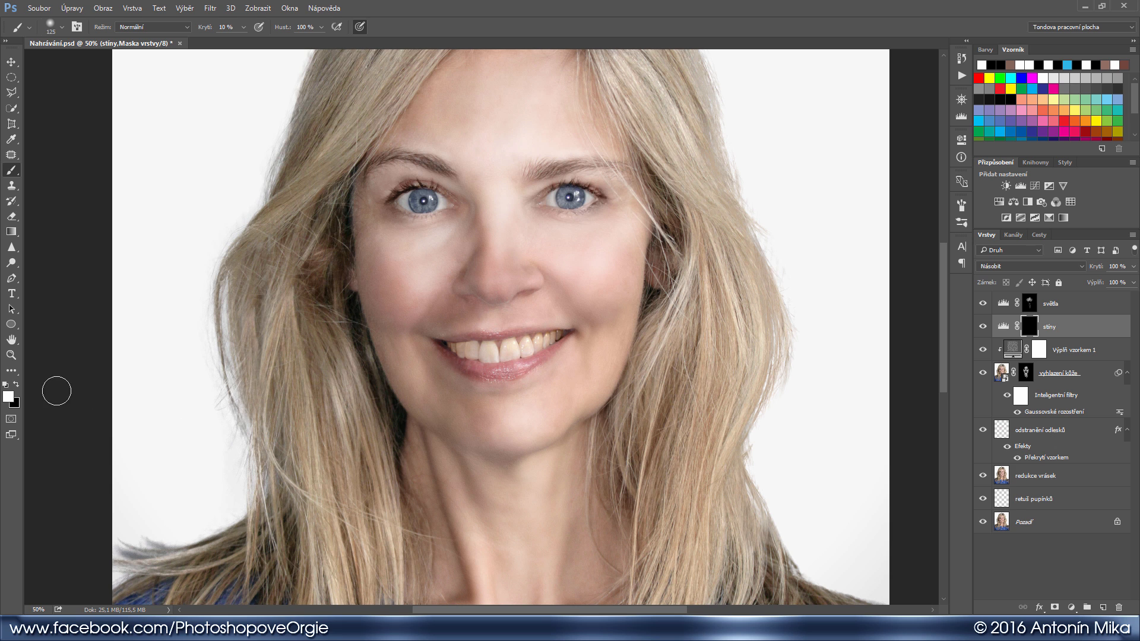
pyautogui.press(']')
pyautogui.press(']')
pyautogui.press(']')
pyautogui.press(']')
pyautogui.press(']')
pyautogui.press(']')
pyautogui.press(']')
pyautogui.moveTo(410, 114); pyautogui.dragTo(384, 296)
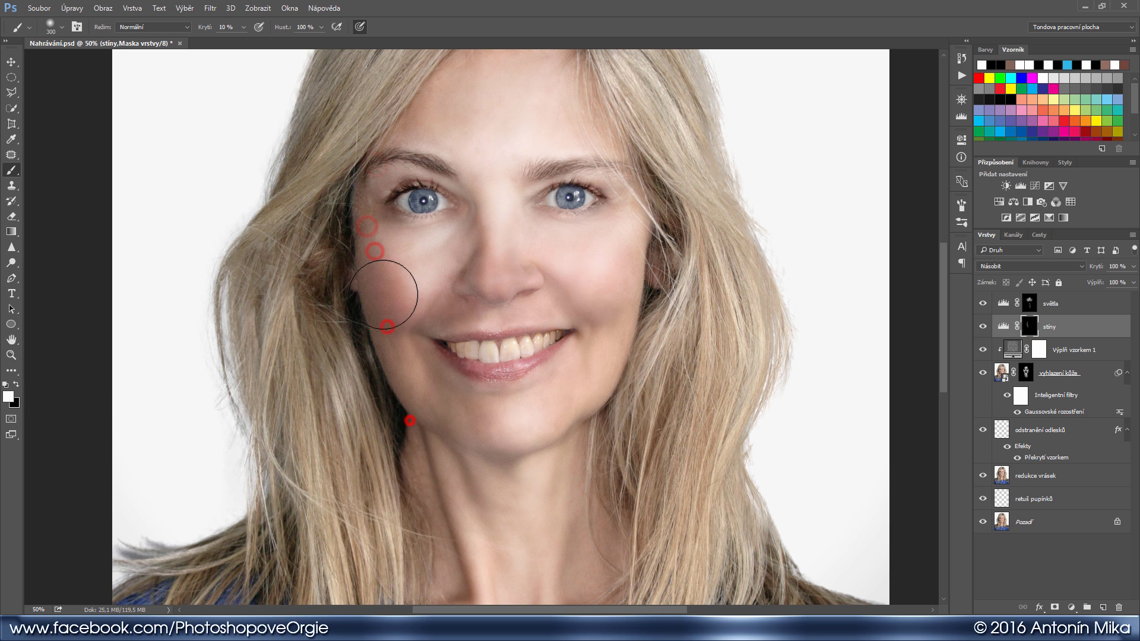
pyautogui.moveTo(613, 148)
pyautogui.mouseDown()
pyautogui.moveTo(587, 416)
pyautogui.moveTo(555, 443)
pyautogui.moveTo(580, 308)
pyautogui.mouseUp()
pyautogui.click(608, 348)
# - Darken both sides of the neck and the outer edge of the cheek on the "stíny" mask with the 300 px brush
pyautogui.moveTo(443, 313); pyautogui.dragTo(455, 344)
pyautogui.moveTo(622, 318); pyautogui.dragTo(603, 329)
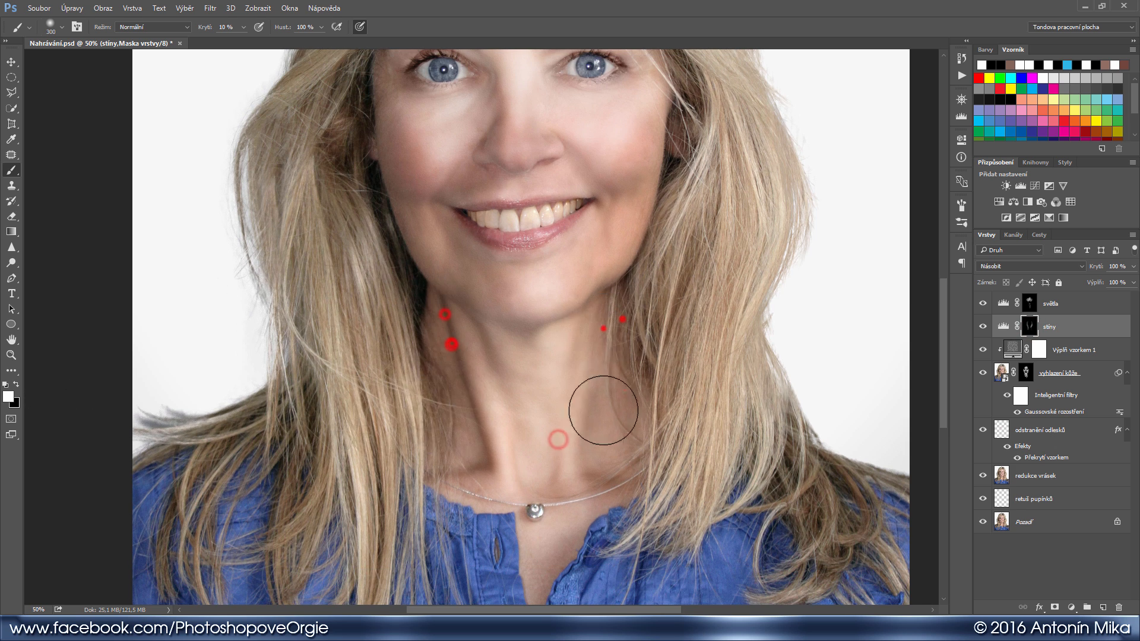
pyautogui.moveTo(624, 388); pyautogui.dragTo(629, 404)
pyautogui.click(434, 490)
pyautogui.moveTo(591, 287); pyautogui.dragTo(569, 467)
pyautogui.click(349, 285)
pyautogui.click(349, 358)
# - Darken both eyebrows on the "stíny" mask with a 50 px white brush
pyautogui.press('[')
pyautogui.press('[')
pyautogui.press('[')
pyautogui.press('[')
pyautogui.press('[')
pyautogui.press('[')
pyautogui.press('[')
pyautogui.press('[')
pyautogui.press('[')
pyautogui.press('[')
pyautogui.press('[')
pyautogui.press('[')
pyautogui.press('[')
pyautogui.click(427, 216)
pyautogui.click(415, 210)
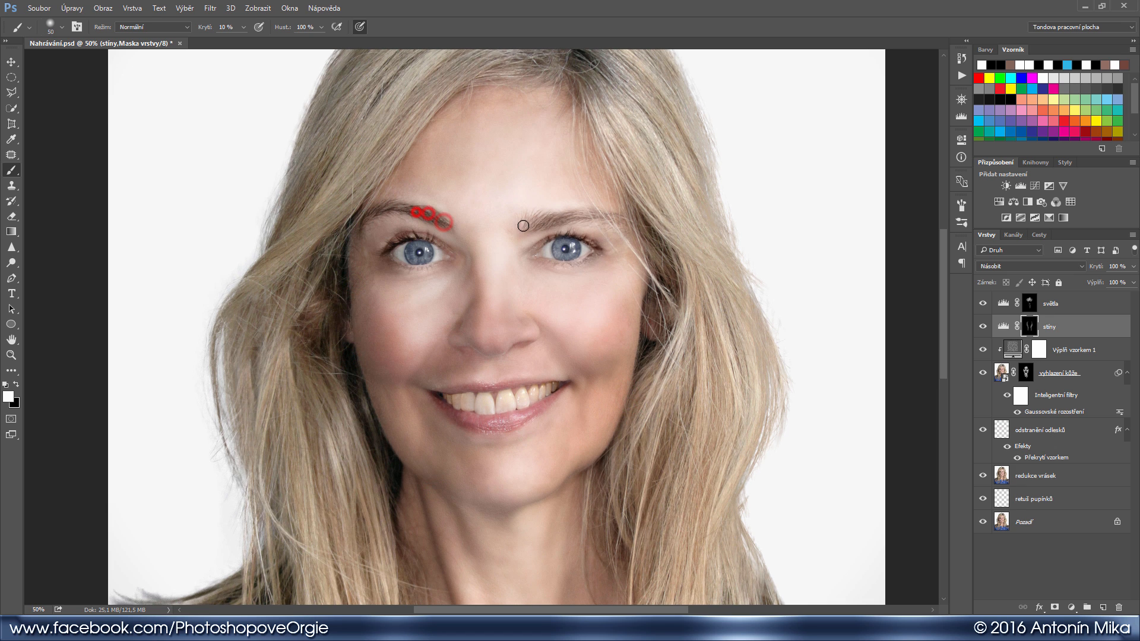
pyautogui.click(526, 219)
pyautogui.click(534, 225)
pyautogui.click(555, 219)
# - Darken the upper lash lines of both eyes on the "stíny" mask with a 40 px brush
pyautogui.hotkey('ctrl', '+')
pyautogui.click(381, 210)
pyautogui.click(406, 207)
pyautogui.click(427, 215)
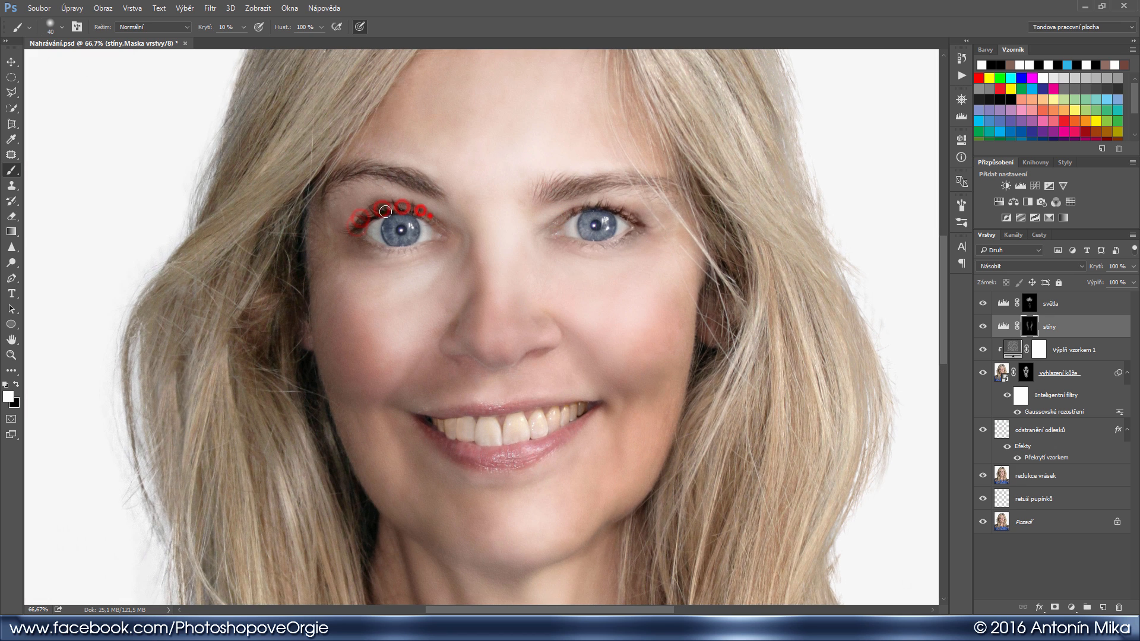
pyautogui.click(556, 221)
pyautogui.click(567, 215)
pyautogui.click(623, 220)
# - Darken both cheeks beneath the cheekbones on the "stíny" mask with a 100 px brush
pyautogui.press(']')
pyautogui.press(']')
pyautogui.press(']')
pyautogui.press(']')
pyautogui.press(']')
pyautogui.press(']')
pyautogui.click(330, 303)
pyautogui.click(362, 344)
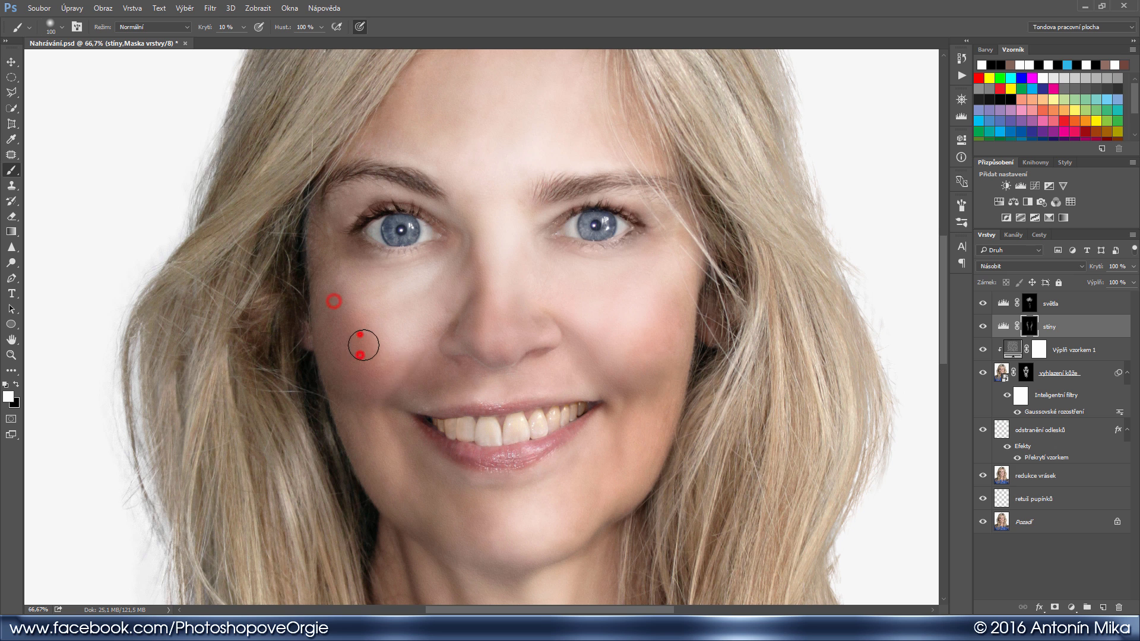
pyautogui.click(396, 371)
pyautogui.click(696, 293)
pyautogui.click(636, 372)
pyautogui.click(655, 360)
# - Darken the hollow beneath the lower lip and the jawline, starting with the 100 px brush and continuing with a larger one
pyautogui.click(484, 485)
pyautogui.click(506, 490)
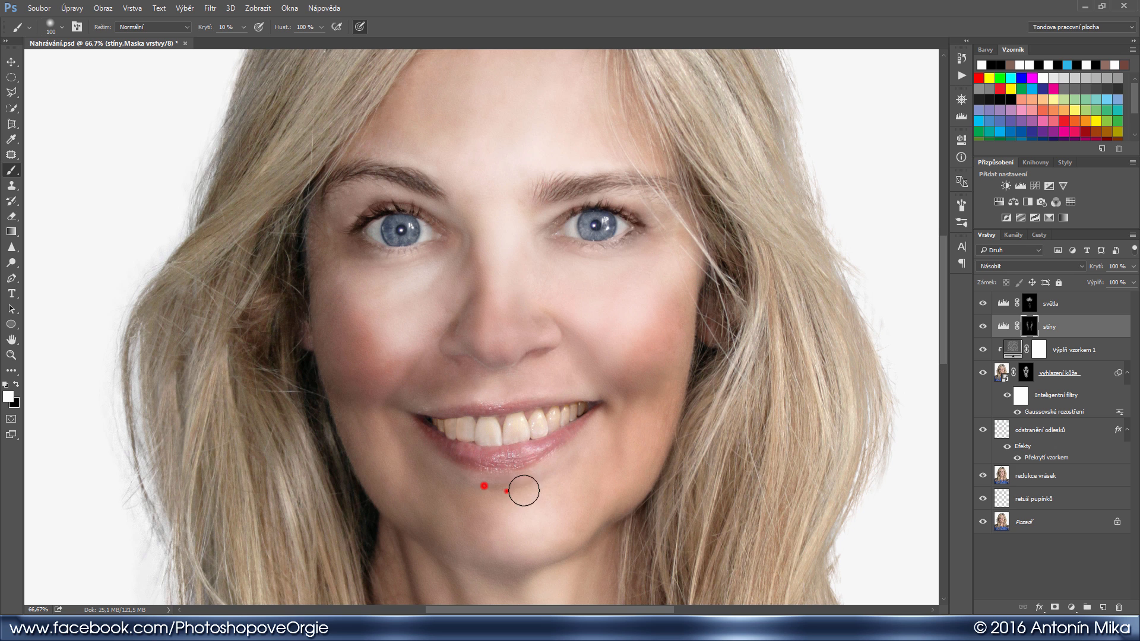
pyautogui.click(524, 487)
pyautogui.moveTo(570, 470)
pyautogui.mouseDown()
pyautogui.moveTo(559, 279)
pyautogui.moveTo(632, 424)
pyautogui.mouseUp()
pyautogui.hotkey('ctrl', '-')
pyautogui.press(']')
pyautogui.press(']')
pyautogui.click(555, 496)
pyautogui.click(552, 428)
pyautogui.click(504, 448)
# - Darken the cheeks beside the mouth, the side of the nose, the forehead's edge and both temples on the "stíny" mask
pyautogui.click(415, 362)
pyautogui.click(413, 389)
pyautogui.click(604, 370)
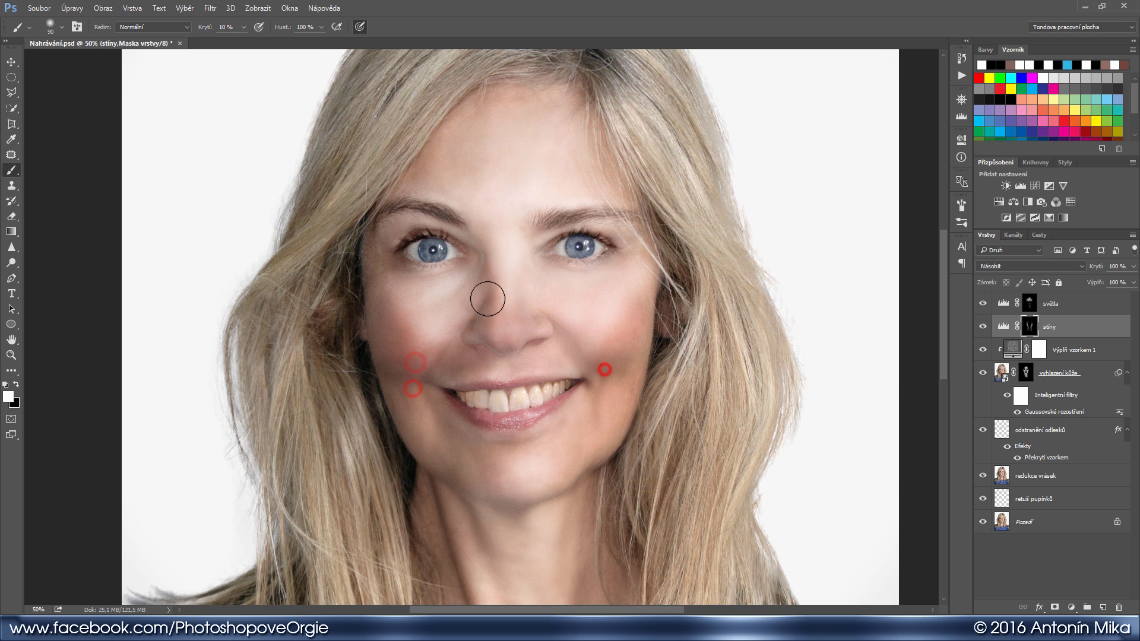
pyautogui.click(488, 288)
pyautogui.click(488, 267)
pyautogui.click(413, 178)
pyautogui.click(384, 249)
pyautogui.click(636, 222)
pyautogui.click(654, 288)
pyautogui.moveTo(710, 347); pyautogui.dragTo(713, 311)
# - Hide the "stíny" layer and compare the portrait with and without the "světla" layer
pyautogui.click(982, 326)
pyautogui.click(983, 304)
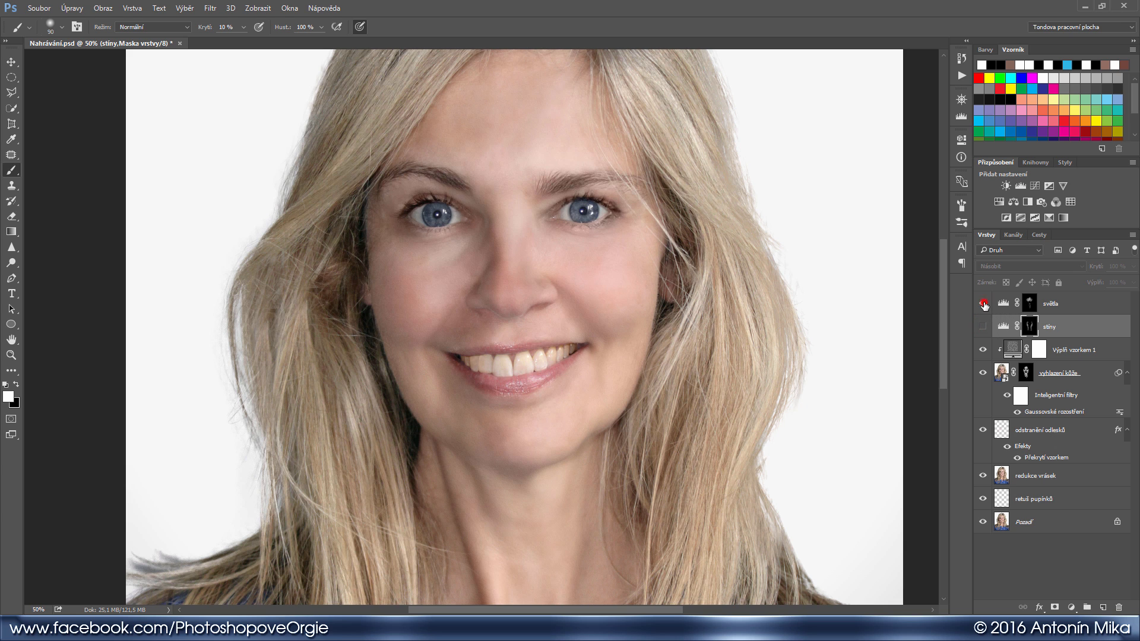
pyautogui.click(983, 304)
pyautogui.click(983, 304)
pyautogui.click(1006, 304)
pyautogui.click(983, 304)
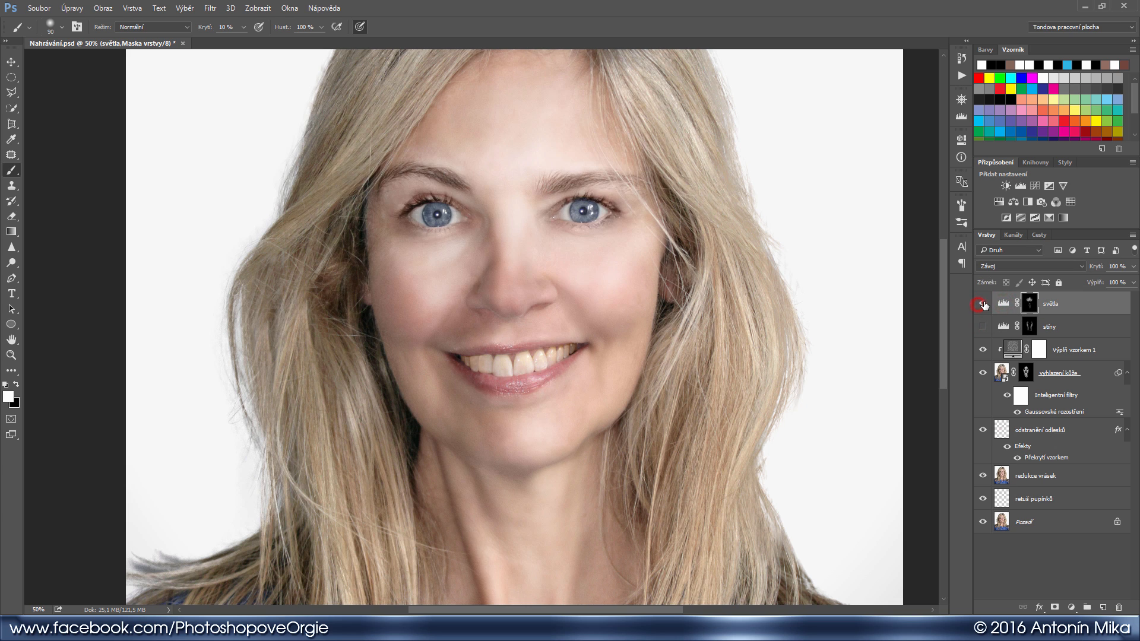
pyautogui.click(983, 304)
pyautogui.click(983, 304)
# - Try strengthening the highlights by duplicating the "světla" layer, and delete the copy
pyautogui.moveTo(1075, 270); pyautogui.dragTo(1138, 283)
pyautogui.hotkey('ctrl', 'j')
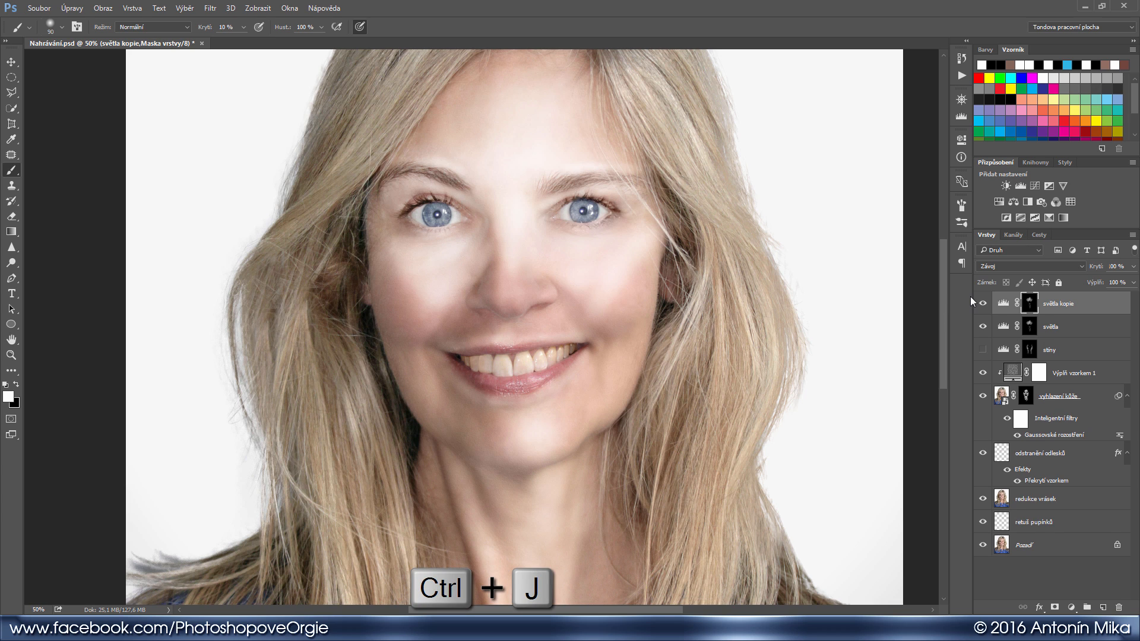
pyautogui.press('Delete')
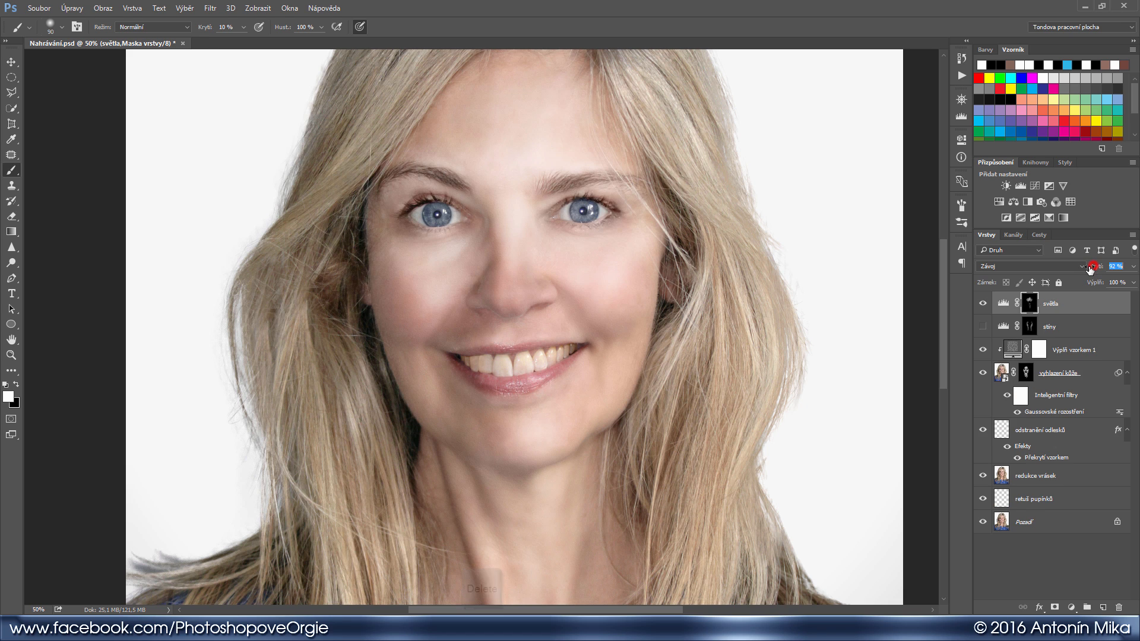
# - Reduce the opacity of the "světla" layer to 84 % and of the "stíny" layer to 67 %
pyautogui.moveTo(1093, 270); pyautogui.dragTo(1084, 270)
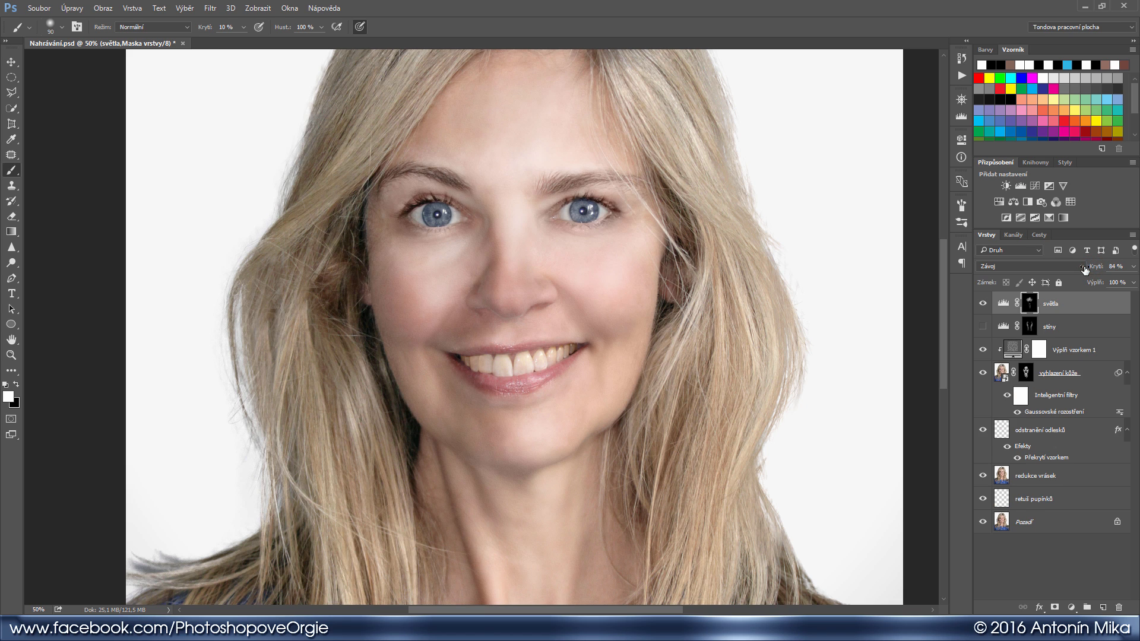
pyautogui.click(982, 304)
pyautogui.click(981, 326)
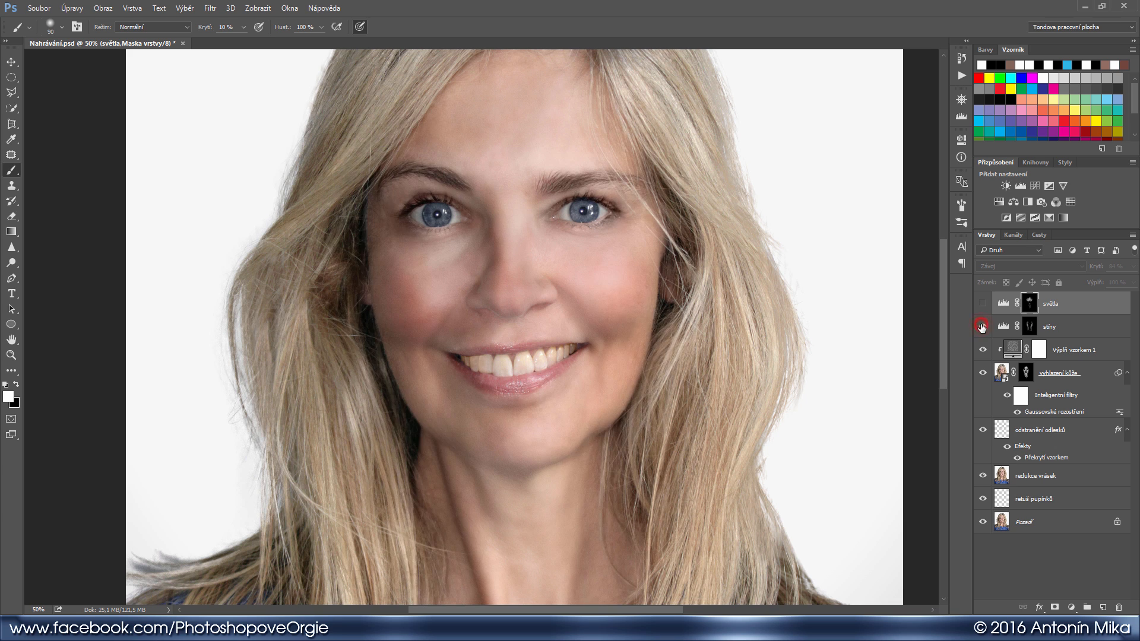
pyautogui.click(982, 326)
pyautogui.click(981, 327)
pyautogui.click(1068, 325)
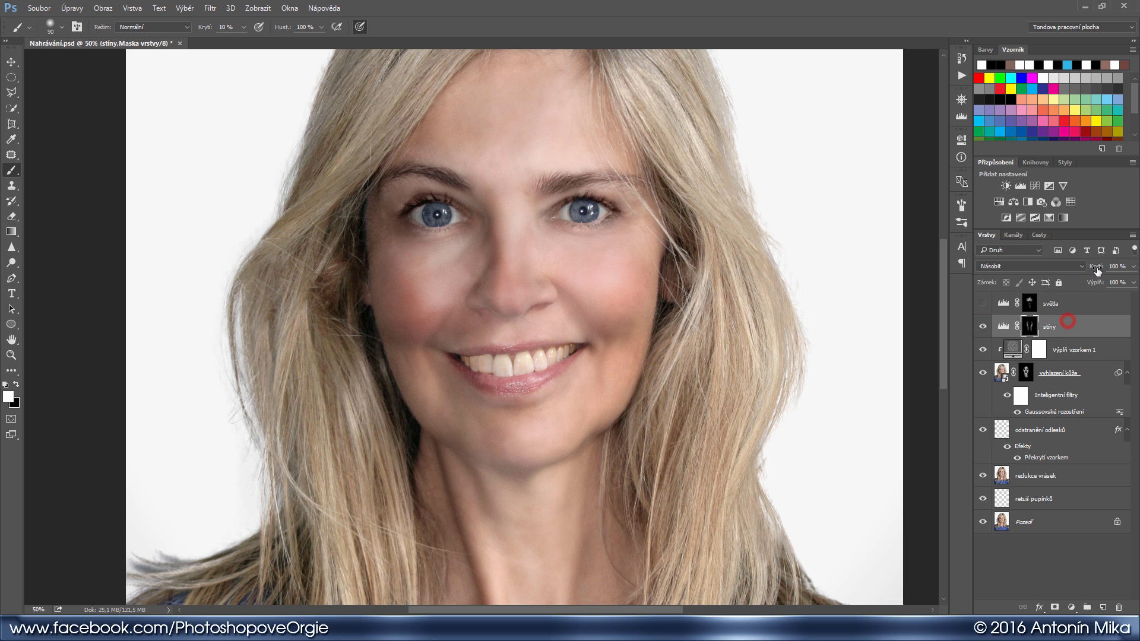
pyautogui.click(1113, 266)
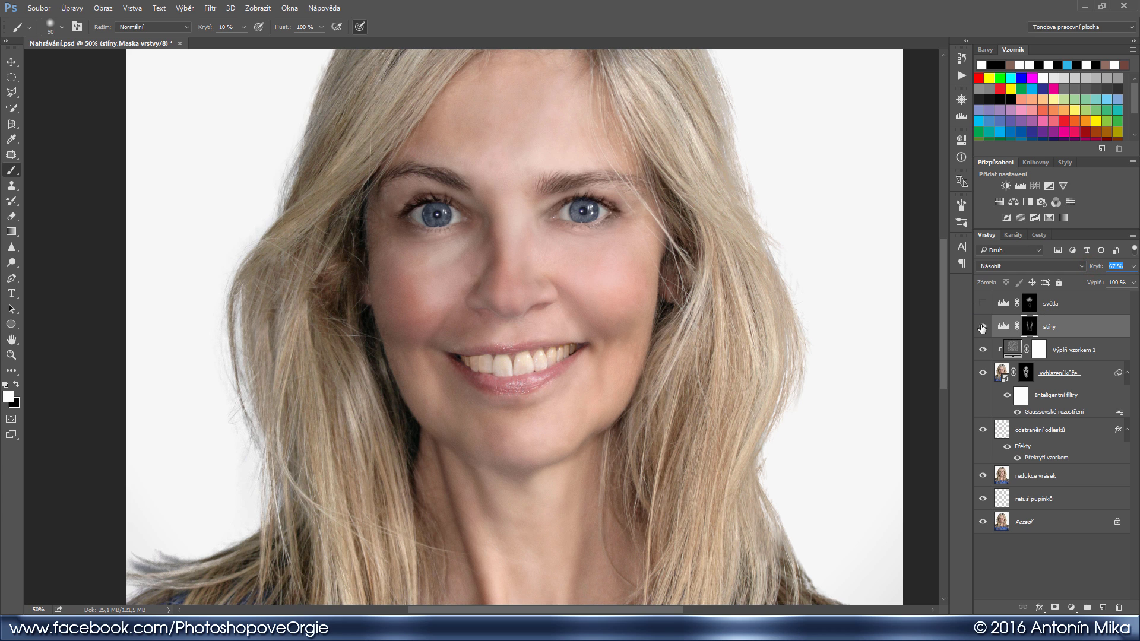
# - Show the "světla" layer, group it with "stíny" and name the group "světla a stíny"
pyautogui.click(982, 303)
pyautogui.keyDown('shift'); pyautogui.click(1003, 304); pyautogui.keyUp('shift')
pyautogui.hotkey('ctrl', 'g')
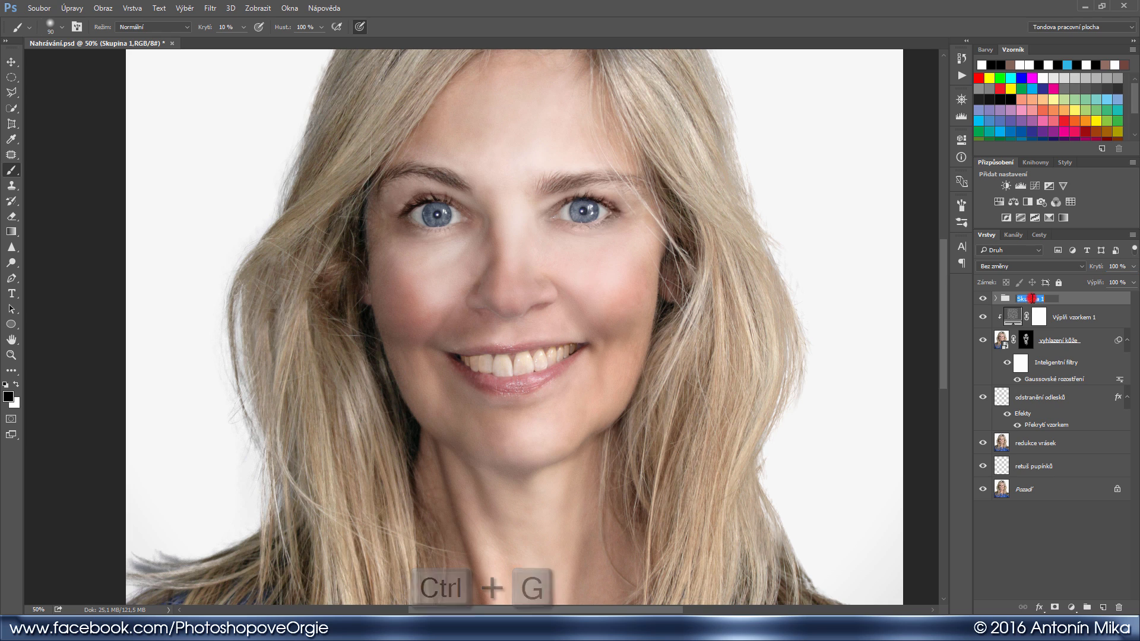
pyautogui.doubleClick(1032, 298)
pyautogui.write('světla a stíny')
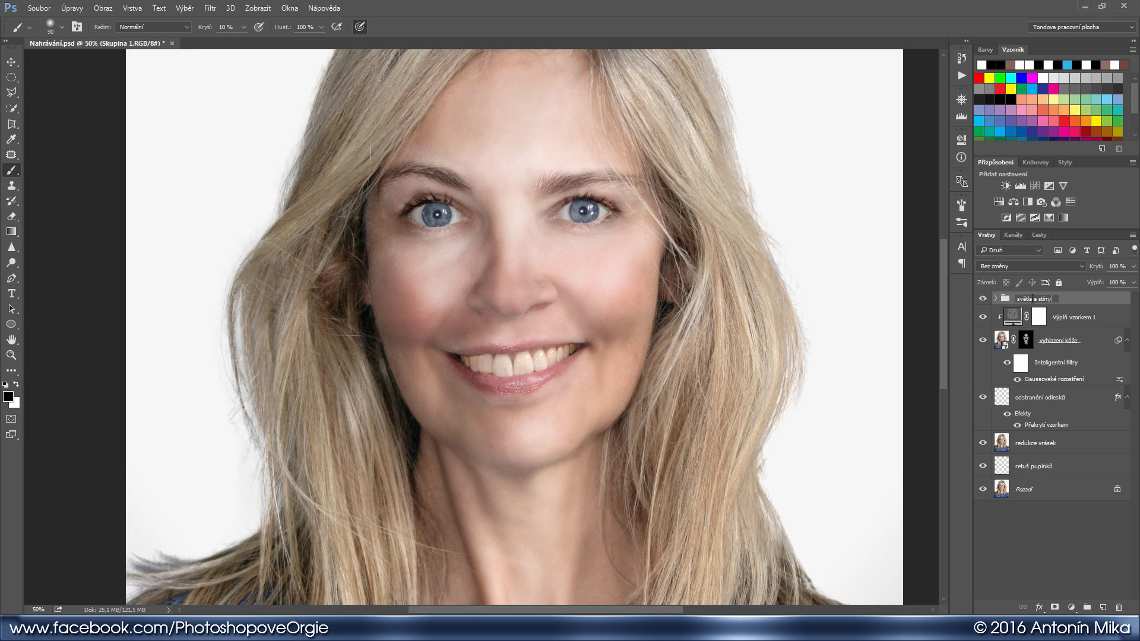
pyautogui.press('Return')
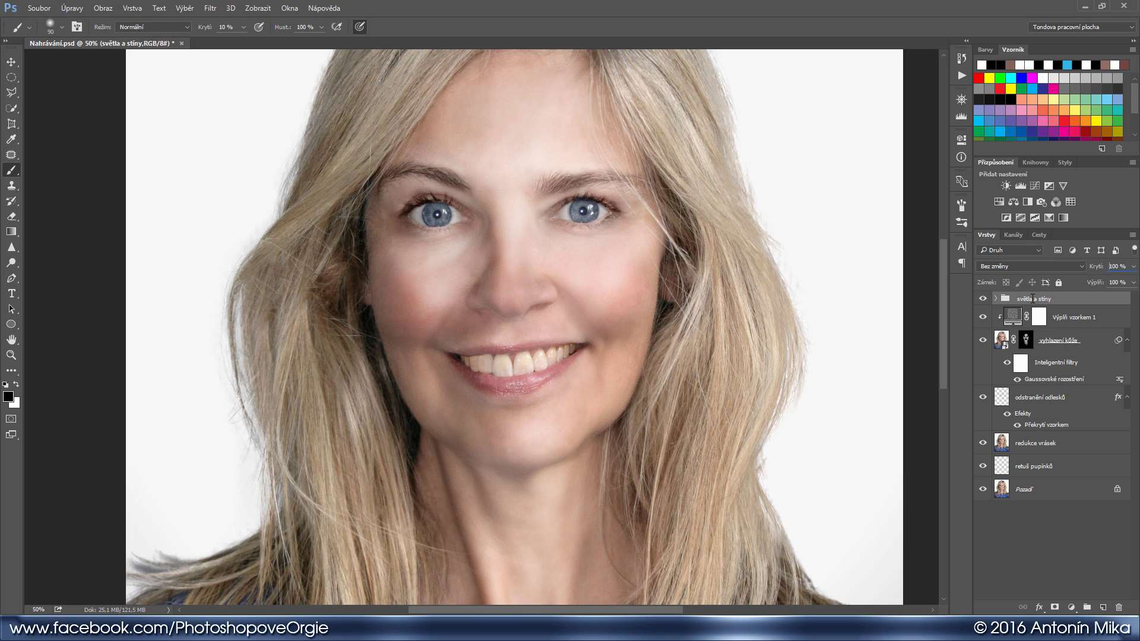
# - Compare the portrait with and without the "světla a stíny" group, both close up and at 33.3 % zoom
pyautogui.click(983, 300)
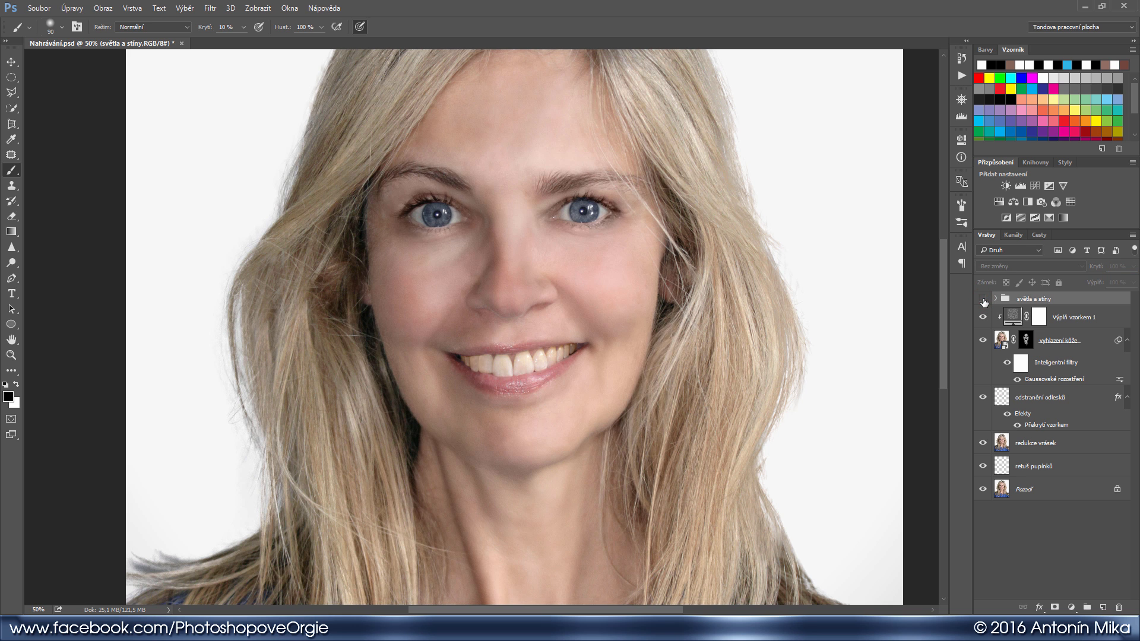
pyautogui.click(983, 300)
pyautogui.click(983, 299)
pyautogui.click(983, 300)
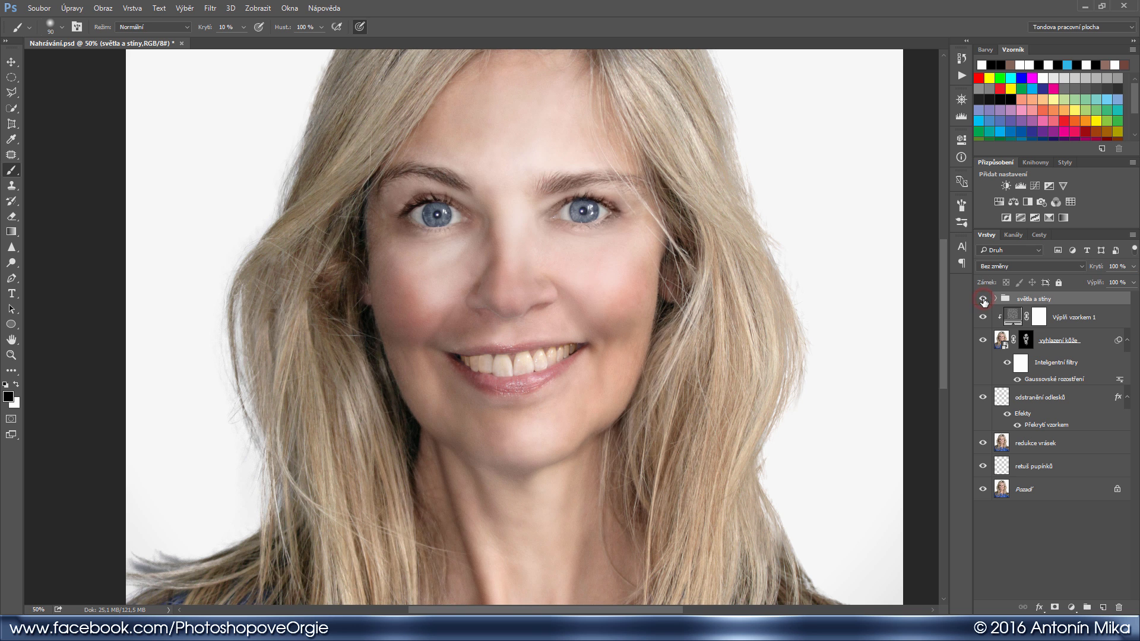
pyautogui.hotkey('ctrl', '-')
pyautogui.click(983, 300)
pyautogui.click(983, 300)
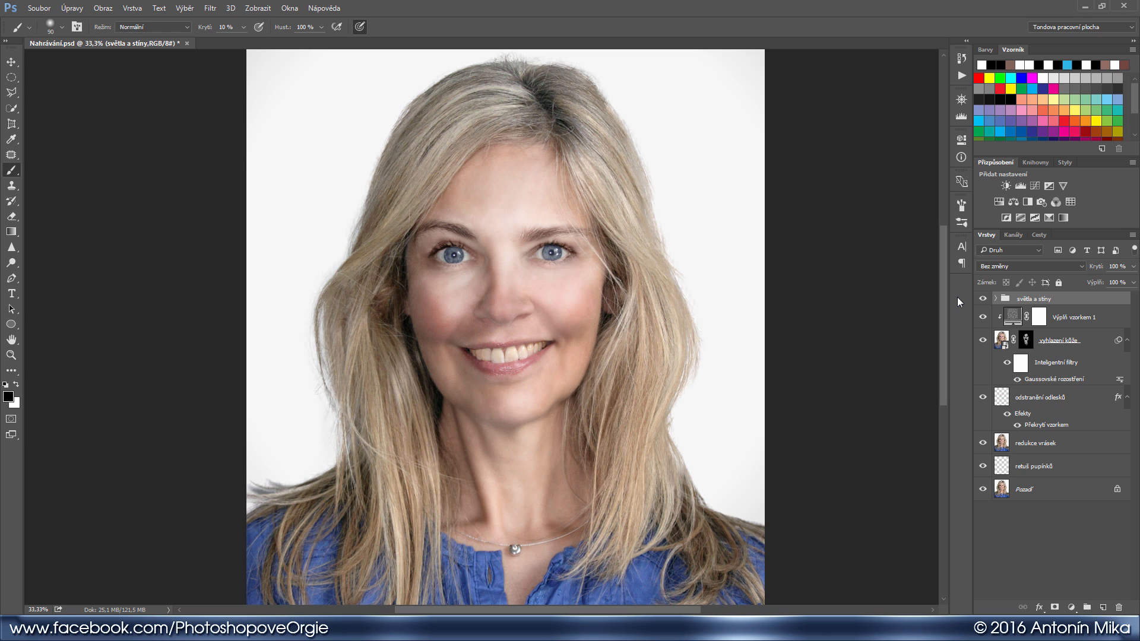
# - Select all of the woman's hair, including the strands over both shoulders, with the Quick Selection tool
pyautogui.press('w')
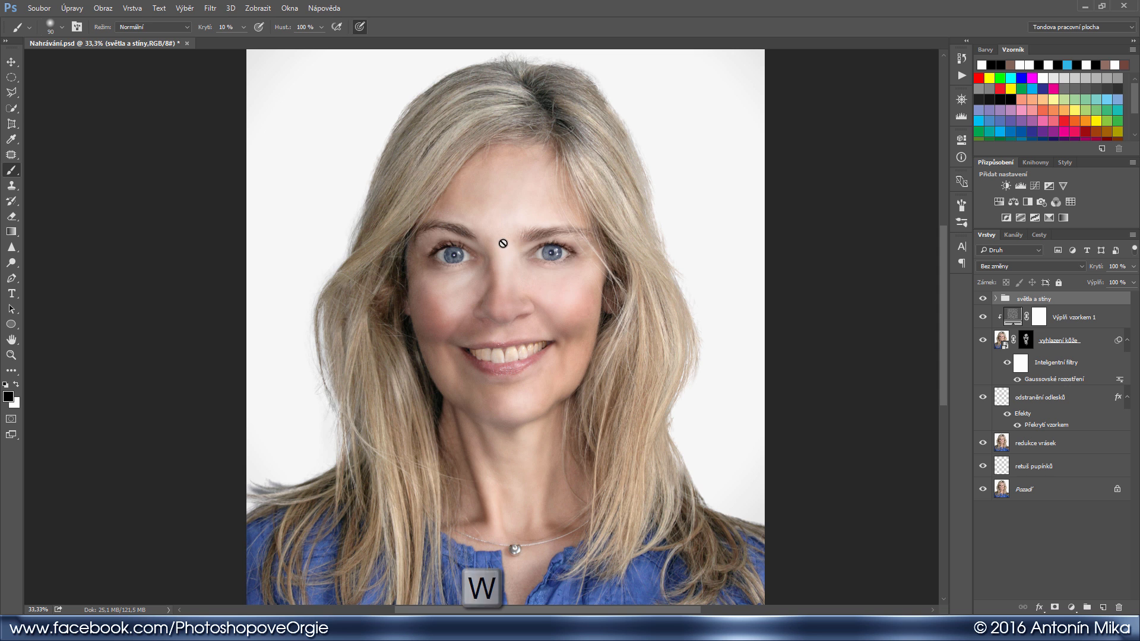
pyautogui.moveTo(491, 102)
pyautogui.mouseDown()
pyautogui.moveTo(518, 91)
pyautogui.moveTo(376, 404)
pyautogui.moveTo(624, 497)
pyautogui.moveTo(624, 261)
pyautogui.mouseUp()
pyautogui.moveTo(585, 418)
pyautogui.mouseDown()
pyautogui.moveTo(555, 322)
pyautogui.moveTo(657, 433)
pyautogui.moveTo(741, 471)
pyautogui.mouseUp()
pyautogui.moveTo(328, 400)
pyautogui.mouseDown()
pyautogui.moveTo(331, 465)
pyautogui.moveTo(320, 414)
pyautogui.mouseUp()
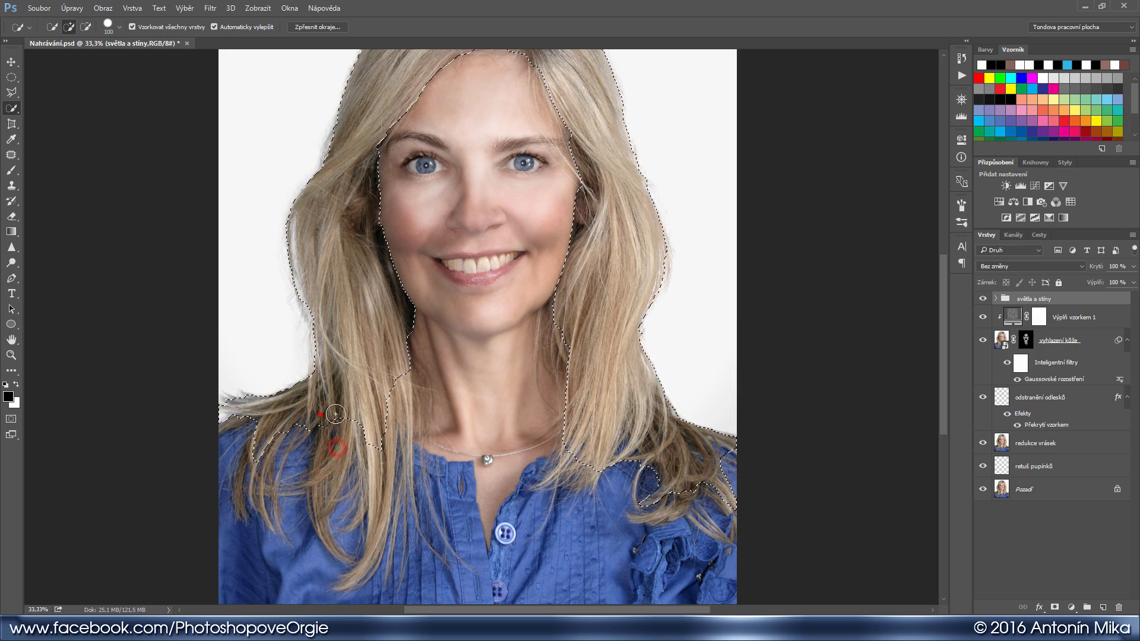
pyautogui.moveTo(402, 382); pyautogui.dragTo(394, 402)
pyautogui.moveTo(627, 333); pyautogui.dragTo(610, 431)
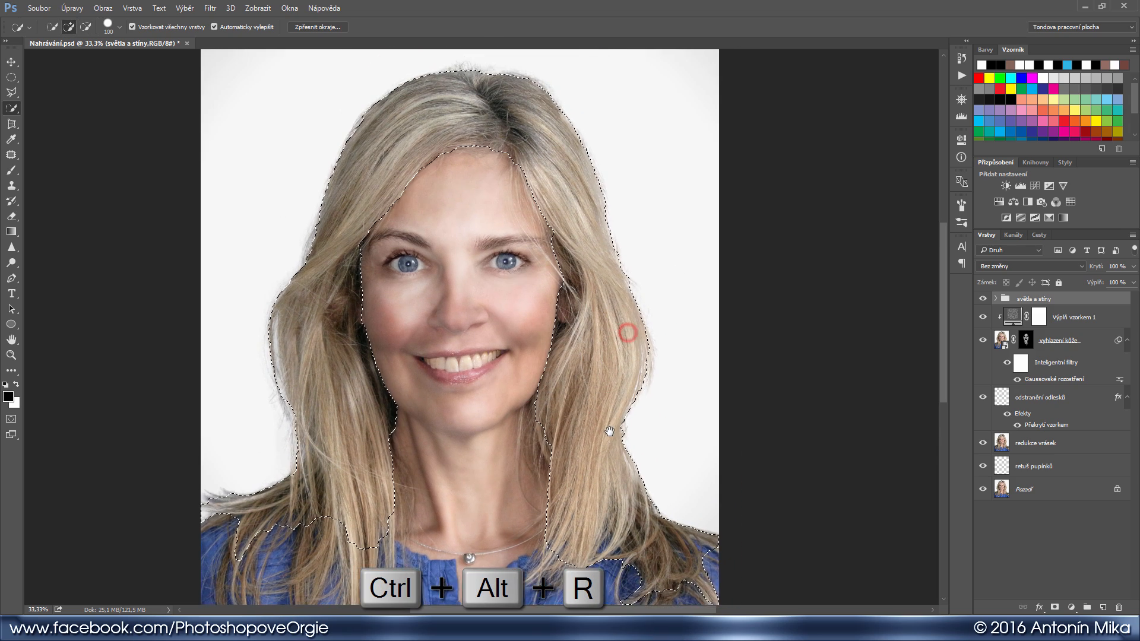
# - Refine the hair selection's edge using Smart Radius with a radius of 20 px
pyautogui.hotkey('ctrl', 'alt', 'r')
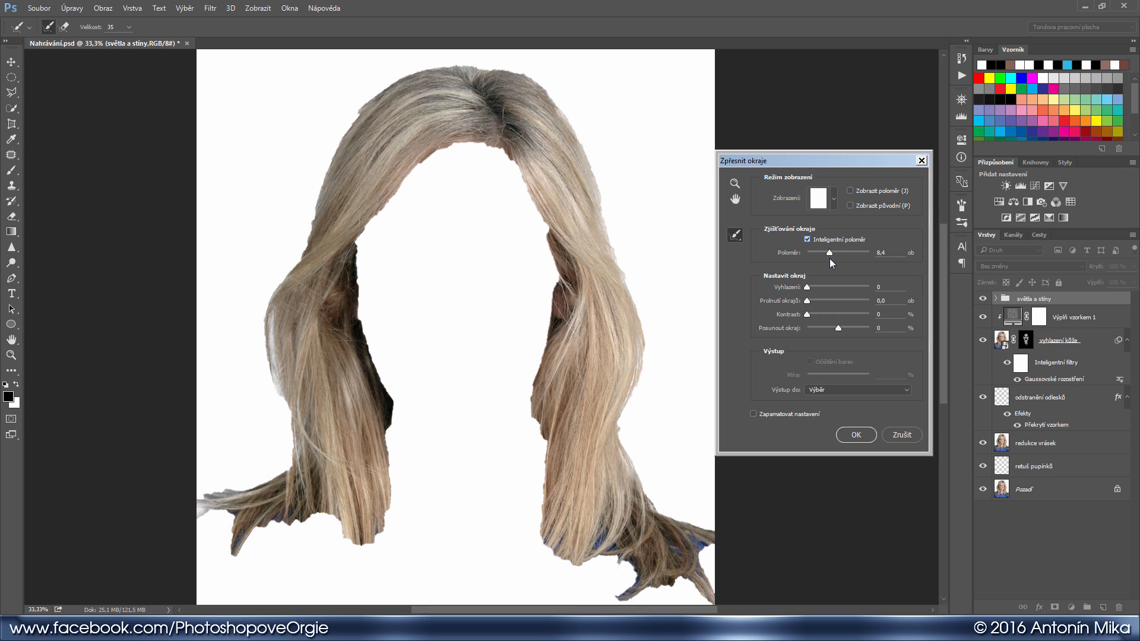
pyautogui.write('20')
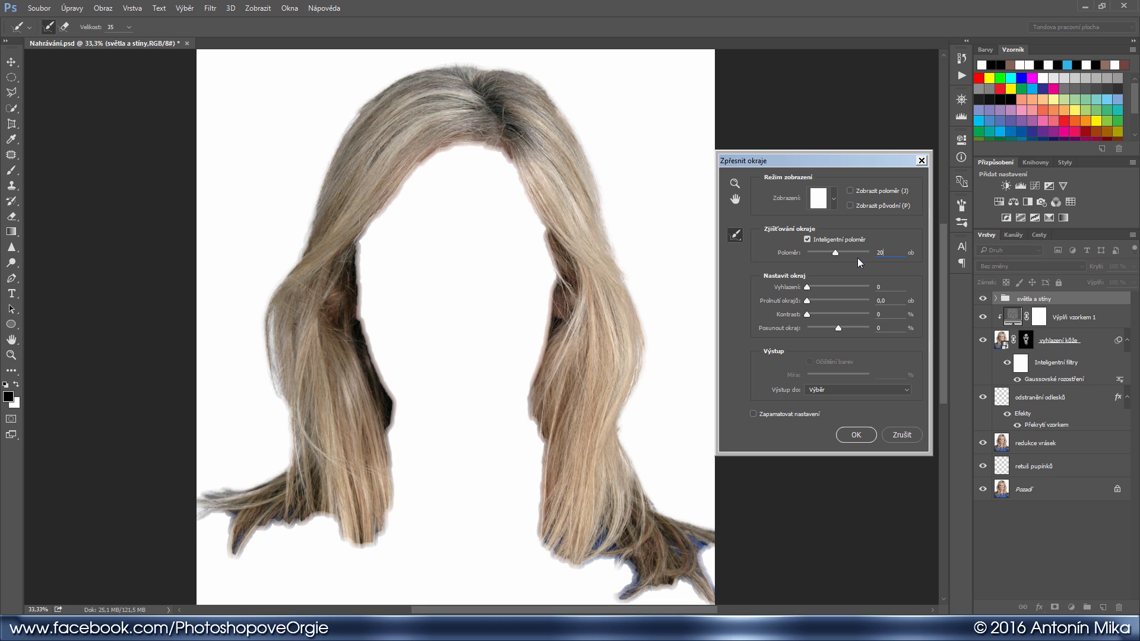
pyautogui.click(853, 436)
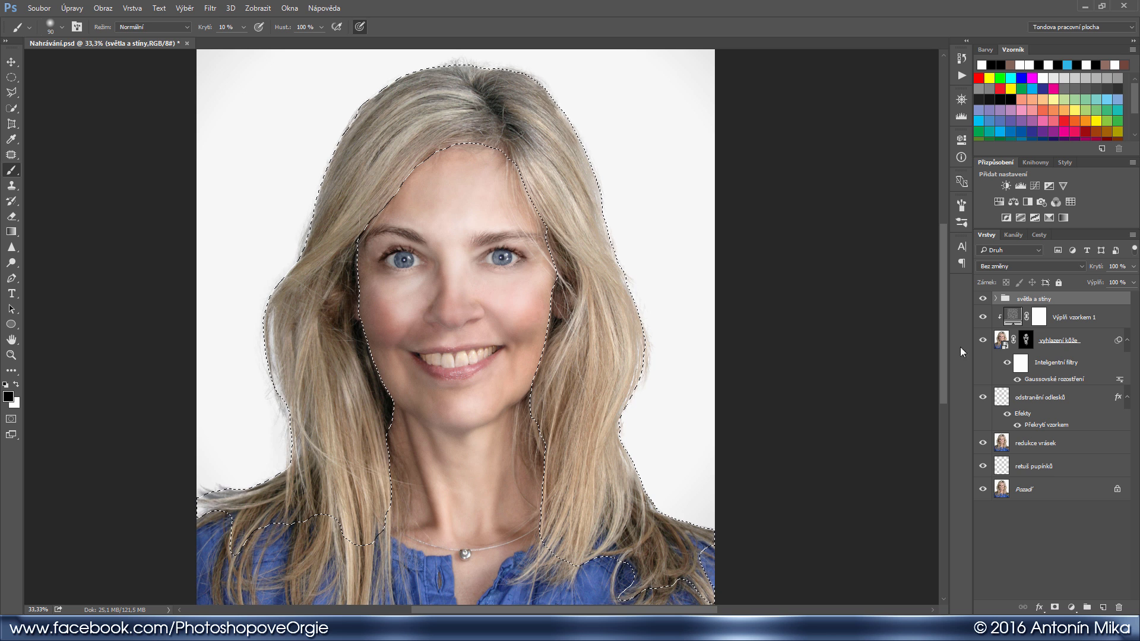
# - Add a solid colour fill layer with colour #724f46, masked by the hair selection
pyautogui.click(1071, 607)
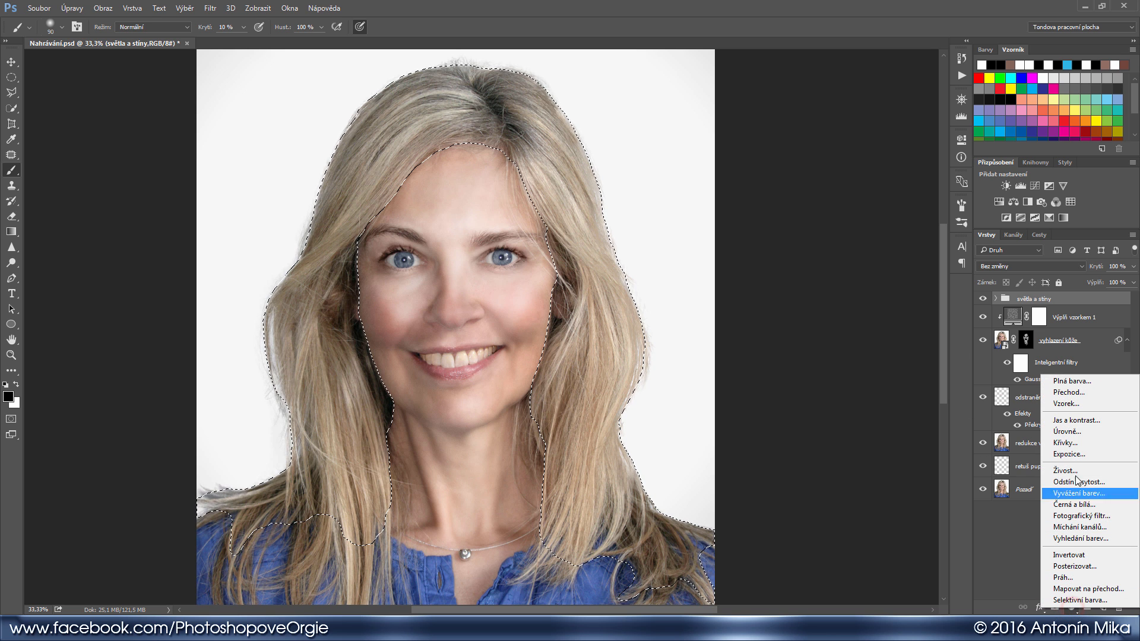
pyautogui.click(1101, 382)
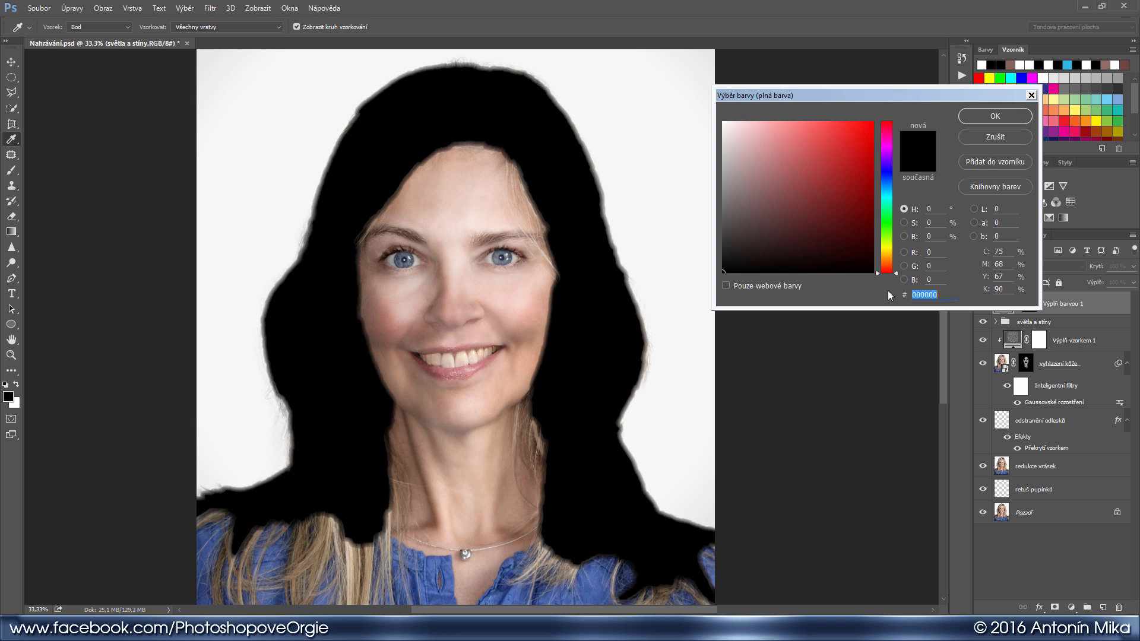
pyautogui.write('7')
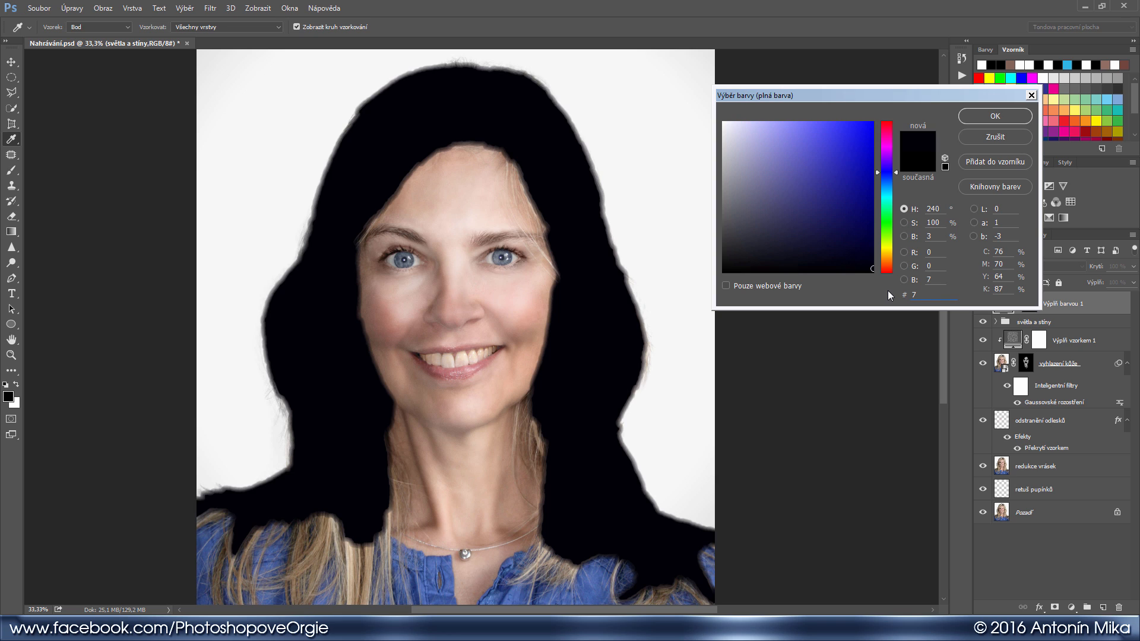
pyautogui.write('24f46')
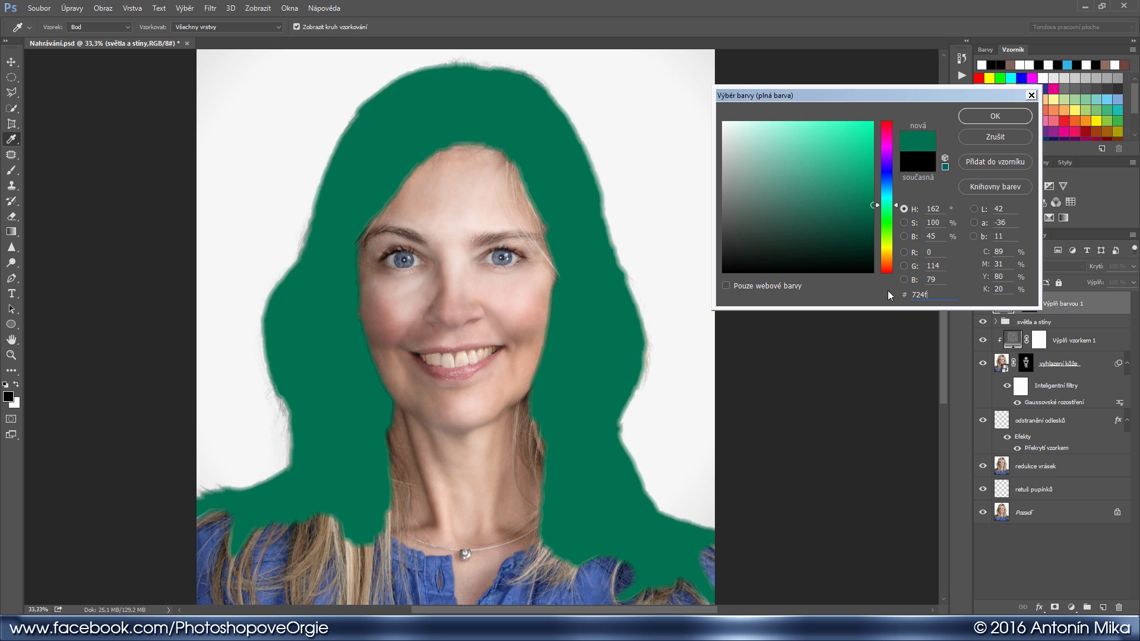
pyautogui.click(1014, 115)
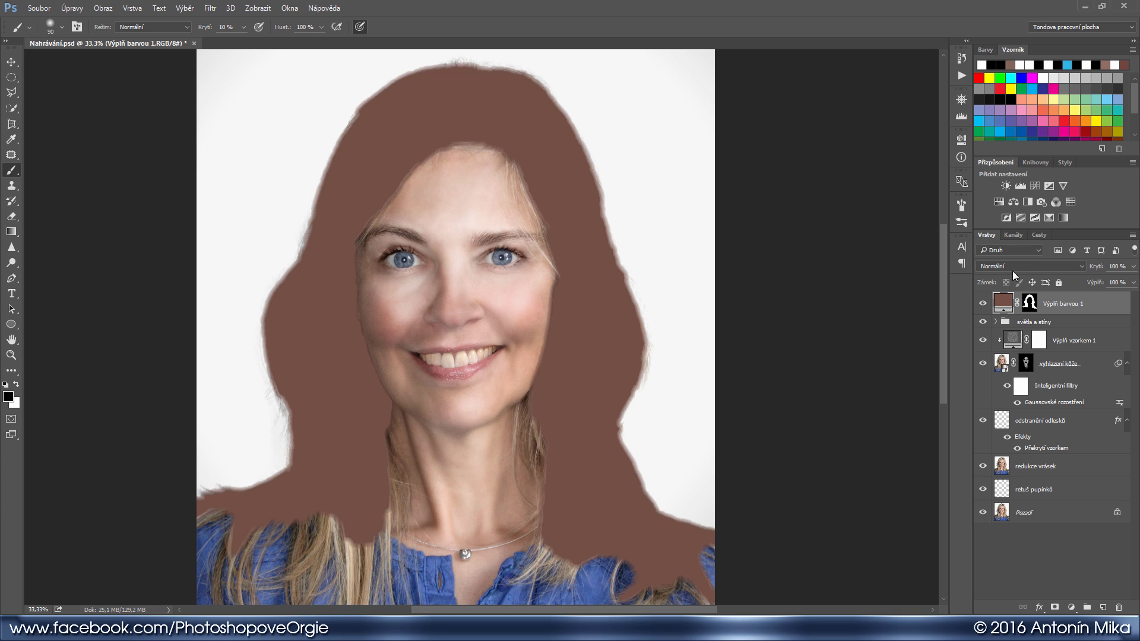
# - Try the Color blend mode (Barva) on the hair fill layer and settle on Soft Light (Měkké světlo)
pyautogui.click(1047, 266)
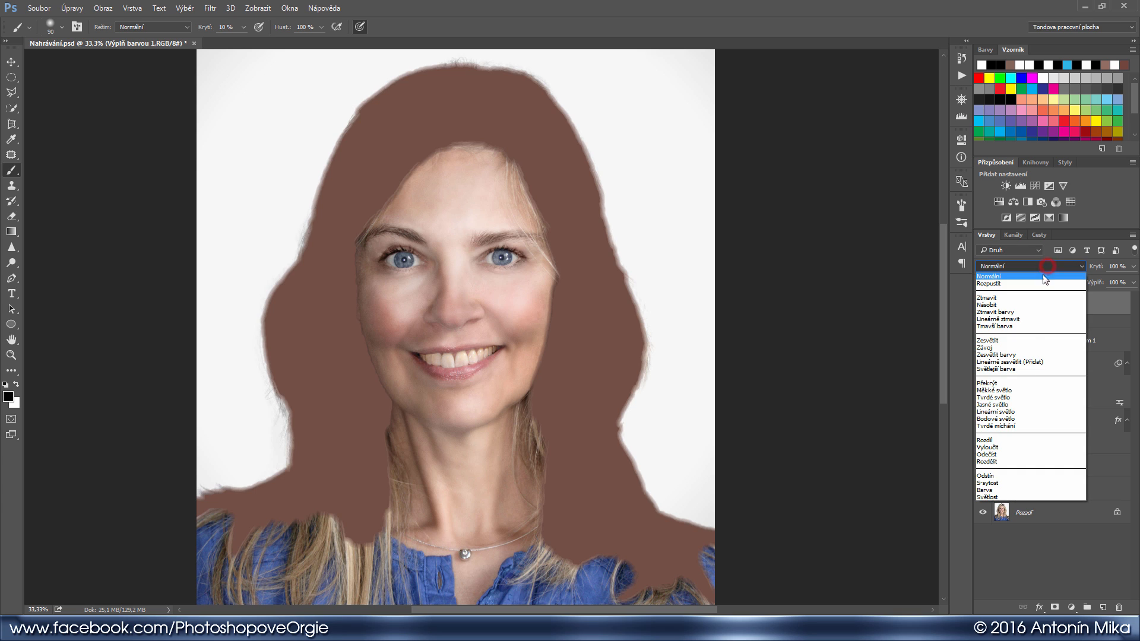
pyautogui.click(1002, 490)
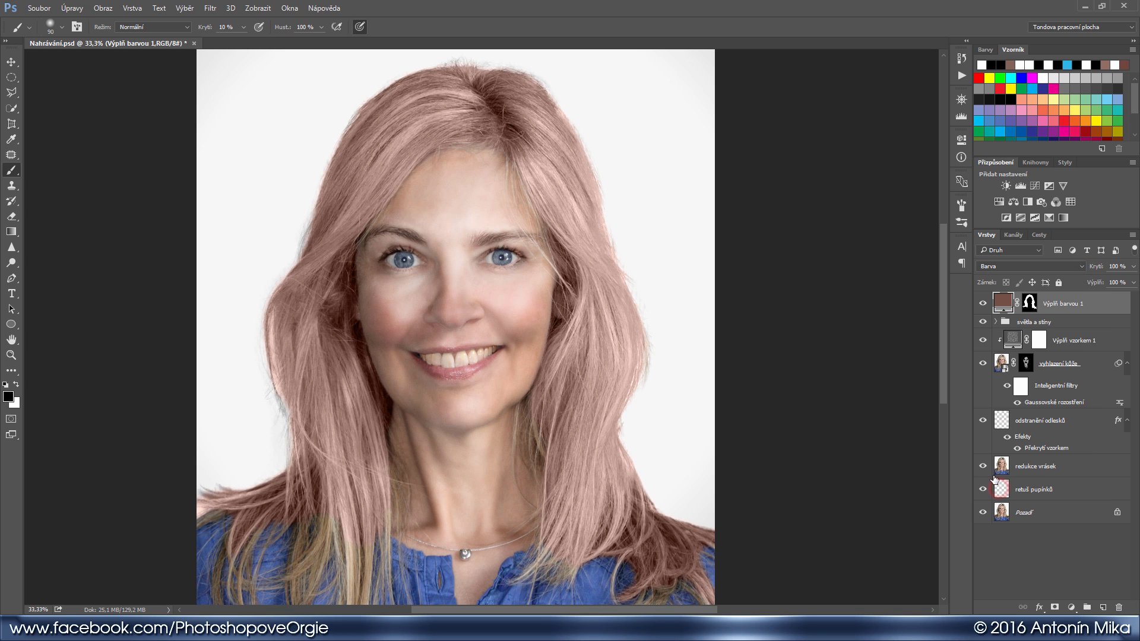
pyautogui.click(1001, 266)
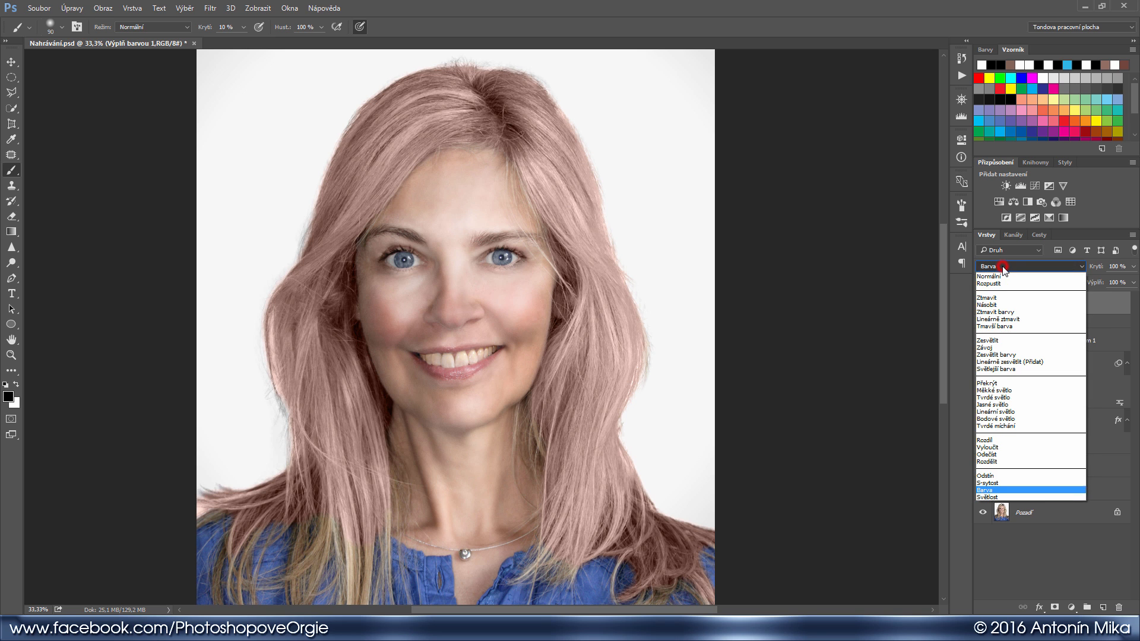
pyautogui.click(1017, 390)
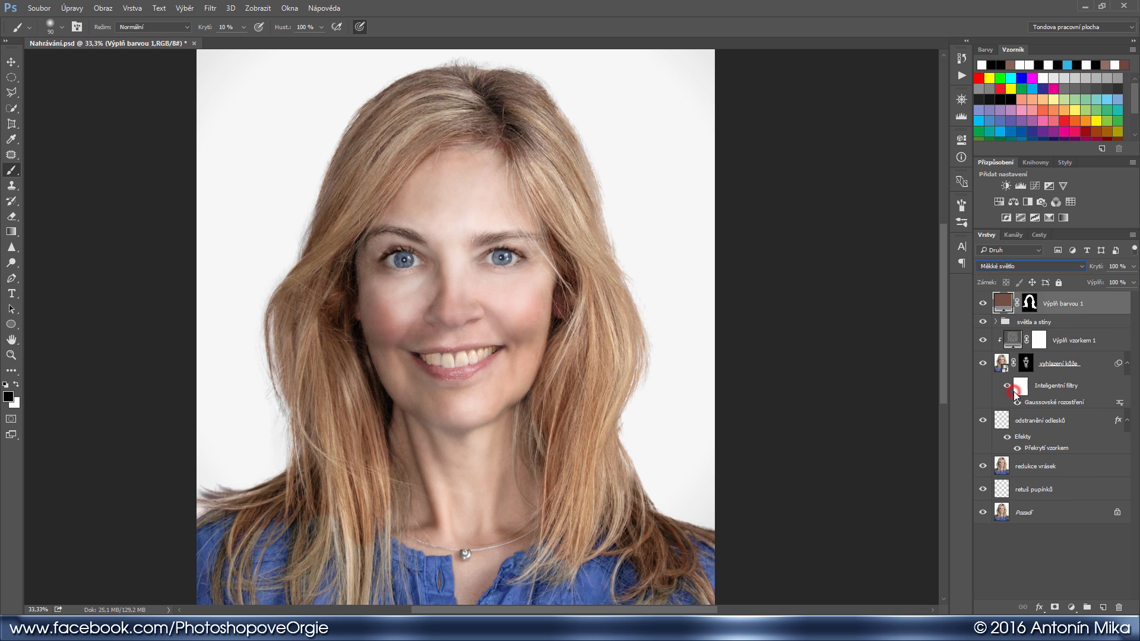
# - Compare the hair with and without the colour fill layer and examine the portrait at 100 % zoom
pyautogui.click(982, 304)
pyautogui.click(982, 304)
pyautogui.click(983, 304)
pyautogui.click(982, 304)
pyautogui.hotkey('ctrl', '1')
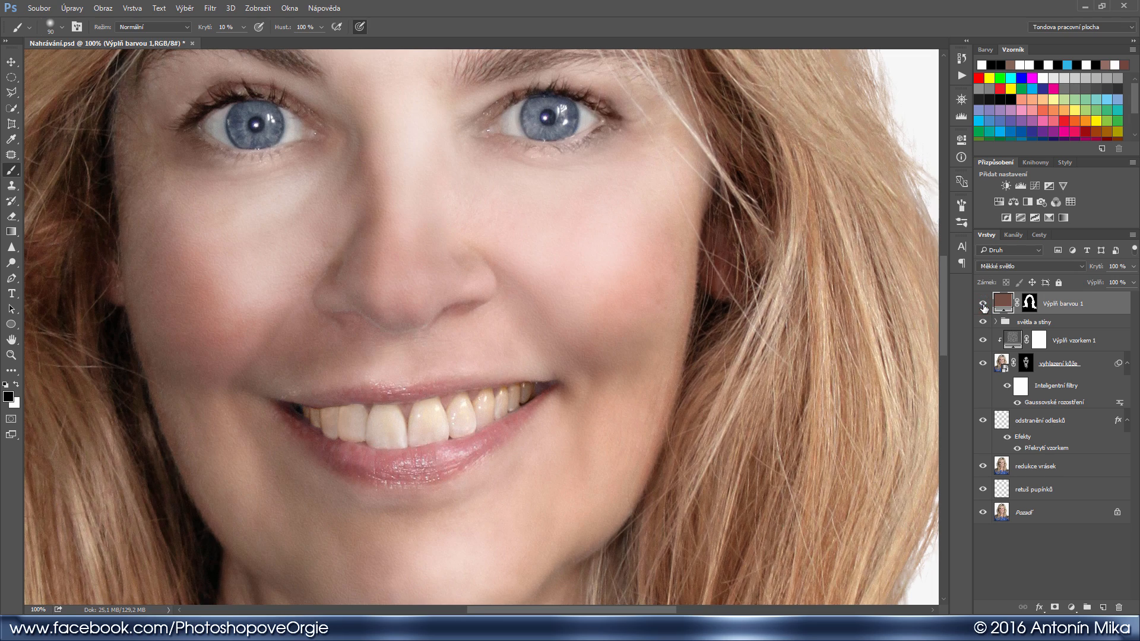
# - Touch up the hair fill layer's mask with the soft white brush at the forehead hairline by the parting
pyautogui.moveTo(611, 181); pyautogui.dragTo(729, 506)
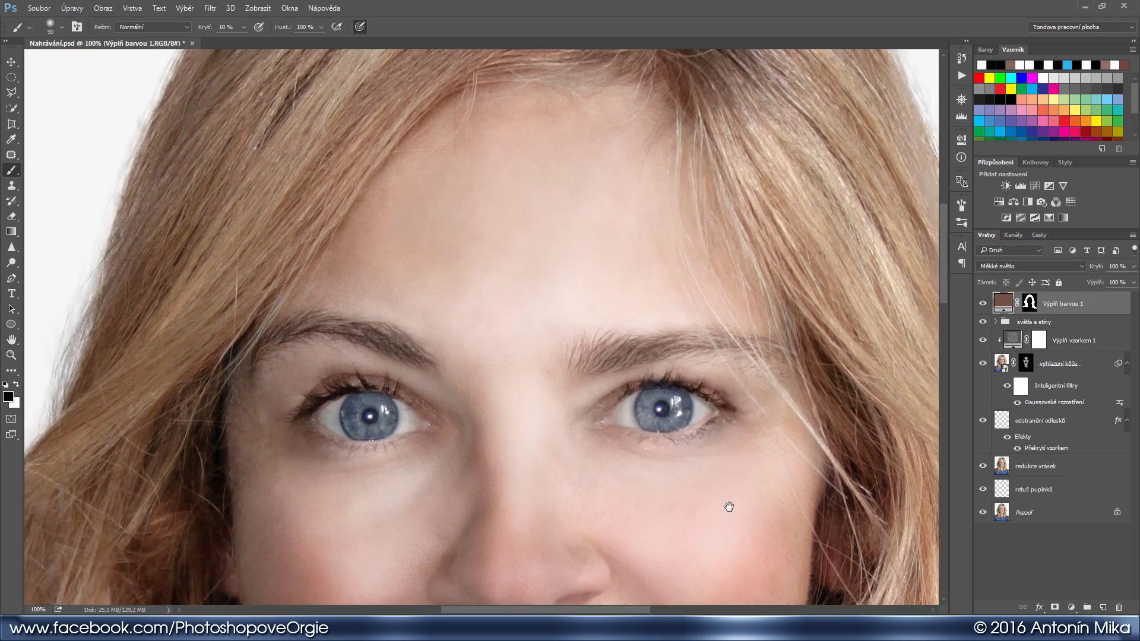
pyautogui.moveTo(679, 260); pyautogui.dragTo(613, 298)
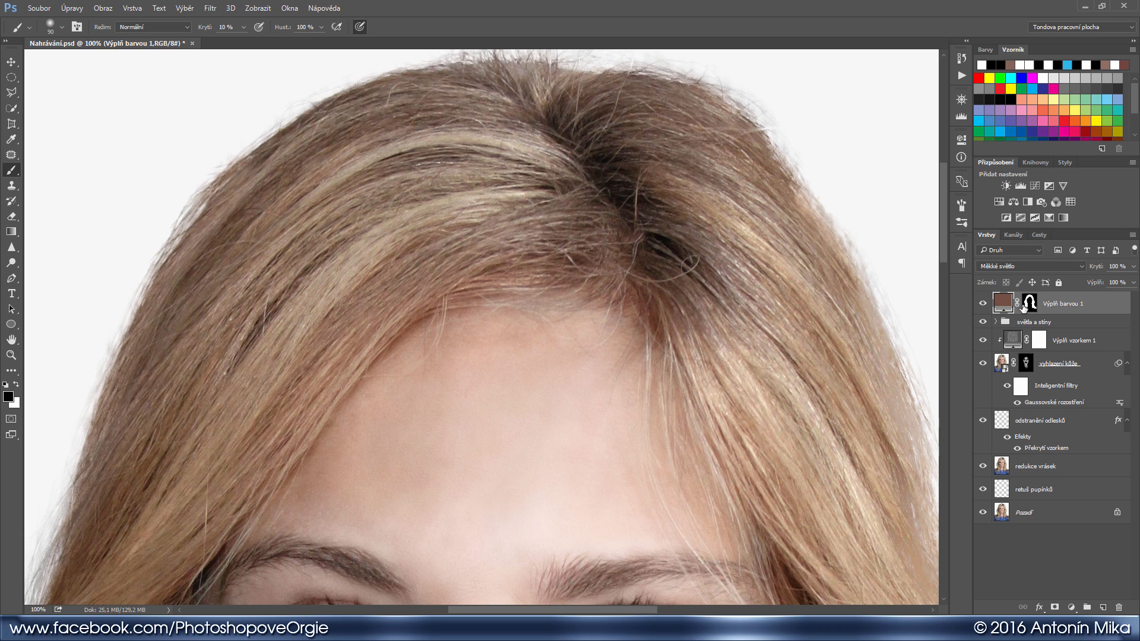
pyautogui.click(1029, 303)
pyautogui.press('b')
pyautogui.rightClick(573, 276)
pyautogui.doubleClick(605, 314)
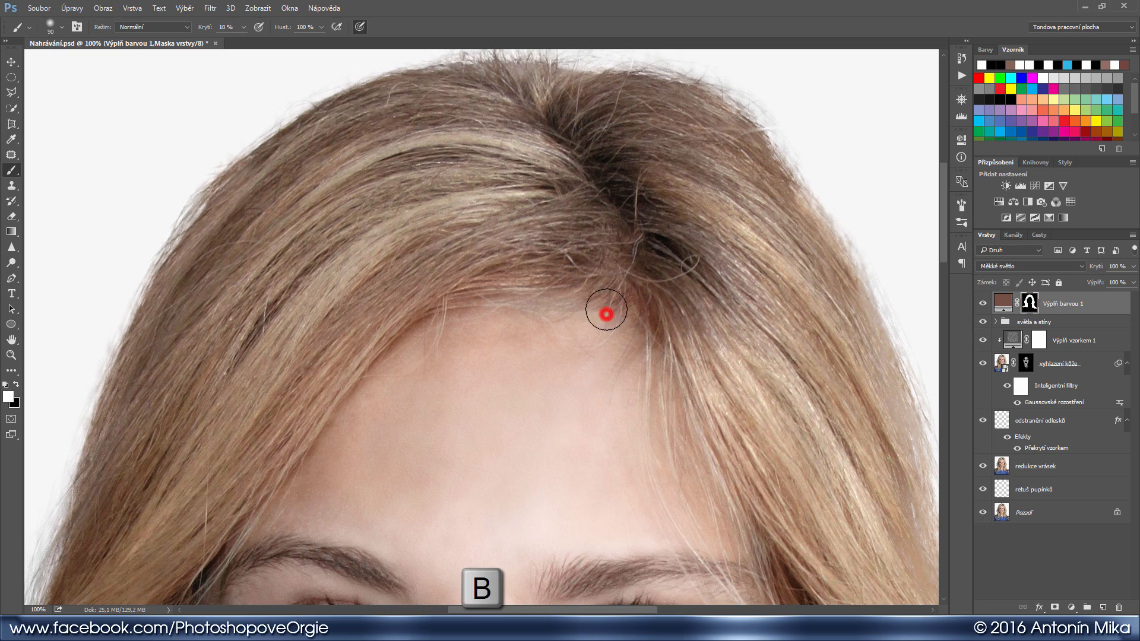
# - Paint white at 30 % opacity on the hair fill mask over the strands falling across the viewer's-left shoulder and blouse
pyautogui.press('3')
pyautogui.moveTo(774, 446)
pyautogui.mouseDown()
pyautogui.moveTo(646, 317)
pyautogui.moveTo(809, 187)
pyautogui.mouseUp()
pyautogui.moveTo(350, 475)
pyautogui.mouseDown()
pyautogui.moveTo(479, 210)
pyautogui.moveTo(383, 432)
pyautogui.mouseUp()
pyautogui.press('[')
pyautogui.press('[')
pyautogui.press('[')
pyautogui.press('[')
pyautogui.press('[')
pyautogui.press('[')
pyautogui.press('[')
pyautogui.press(']')
pyautogui.press(']')
pyautogui.press(']')
pyautogui.moveTo(434, 334); pyautogui.dragTo(433, 391)
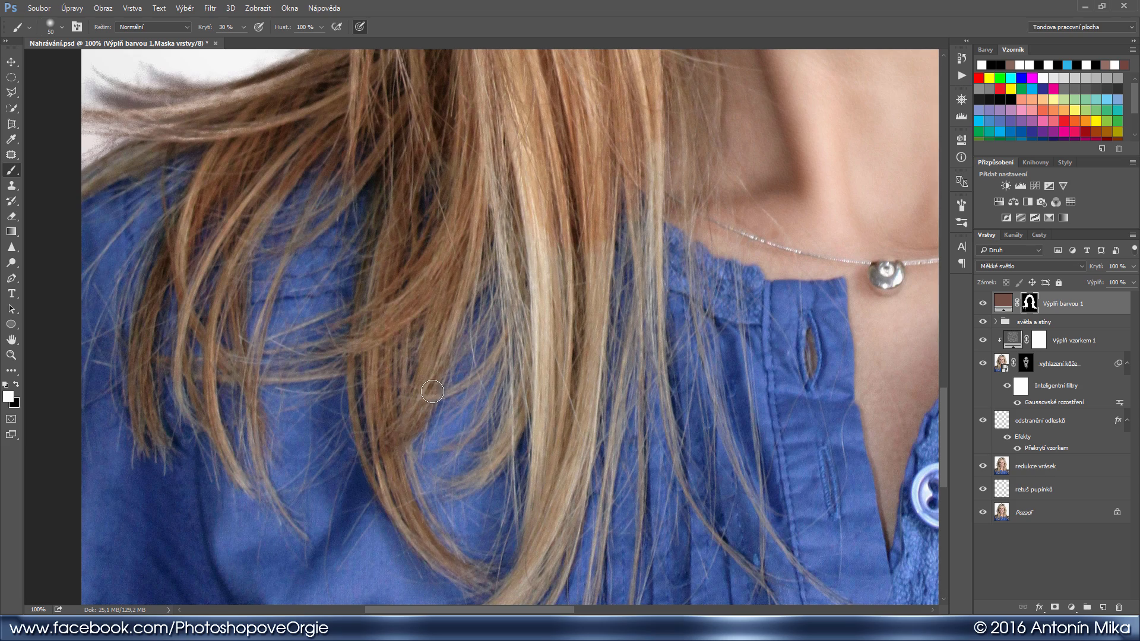
pyautogui.moveTo(520, 219); pyautogui.dragTo(520, 441)
pyautogui.moveTo(586, 514); pyautogui.dragTo(549, 371)
pyautogui.moveTo(473, 469); pyautogui.dragTo(426, 498)
pyautogui.press(']')
pyautogui.press(']')
pyautogui.moveTo(525, 314); pyautogui.dragTo(506, 415)
pyautogui.moveTo(523, 217); pyautogui.dragTo(509, 324)
pyautogui.moveTo(631, 286); pyautogui.dragTo(552, 428)
pyautogui.press('[')
pyautogui.moveTo(536, 252); pyautogui.dragTo(539, 299)
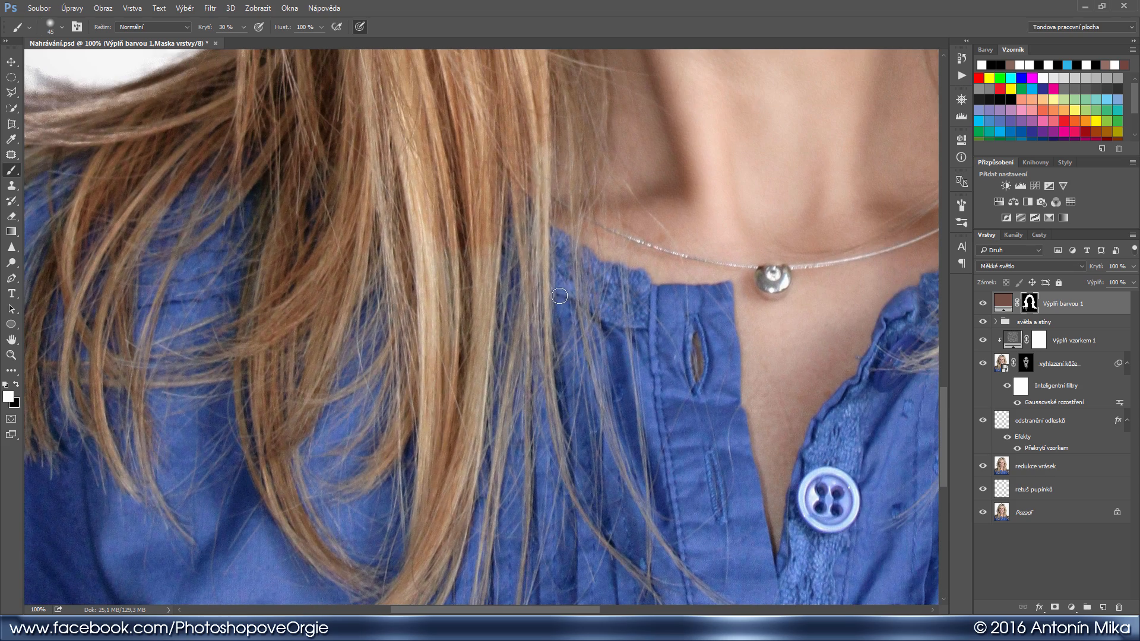
pyautogui.moveTo(454, 270); pyautogui.dragTo(485, 388)
pyautogui.moveTo(534, 178); pyautogui.dragTo(447, 453)
pyautogui.moveTo(478, 399); pyautogui.dragTo(477, 487)
pyautogui.hotkey('ctrl', '-')
pyautogui.moveTo(672, 409); pyautogui.dragTo(738, 226)
pyautogui.moveTo(339, 278); pyautogui.dragTo(339, 298)
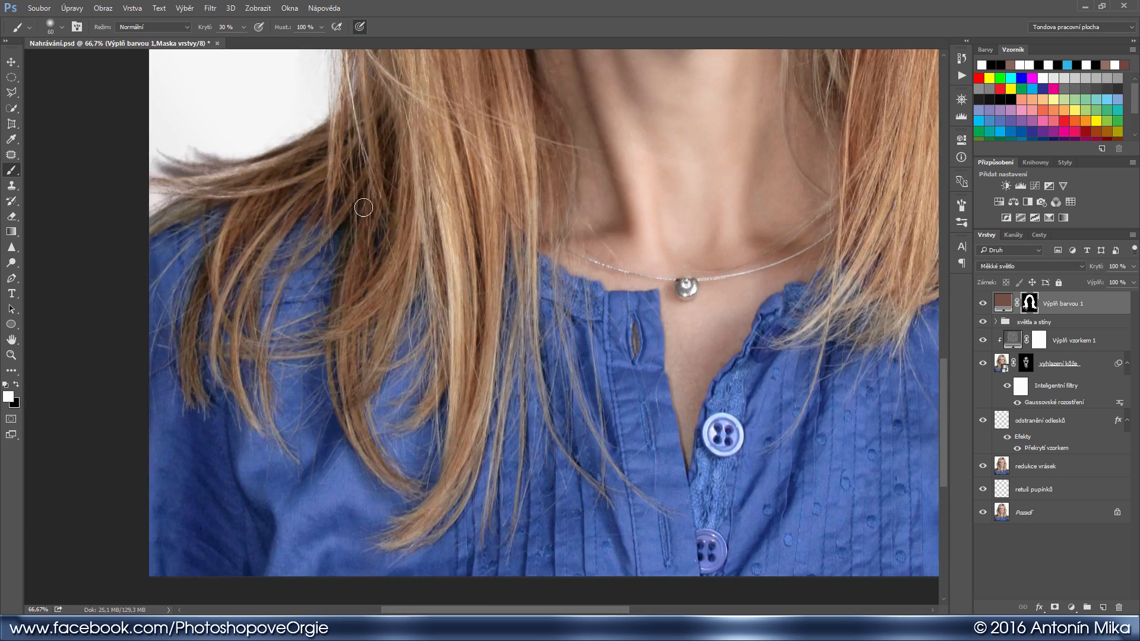
# - Paint white on the hair fill mask over the curled hair ends on the viewer's-right shoulder using a smaller brush
pyautogui.moveTo(772, 249)
pyautogui.mouseDown()
pyautogui.moveTo(230, 323)
pyautogui.moveTo(283, 380)
pyautogui.mouseUp()
pyautogui.moveTo(333, 386); pyautogui.dragTo(344, 409)
pyautogui.press('[')
pyautogui.press('[')
pyautogui.press('[')
pyautogui.moveTo(443, 475); pyautogui.dragTo(526, 460)
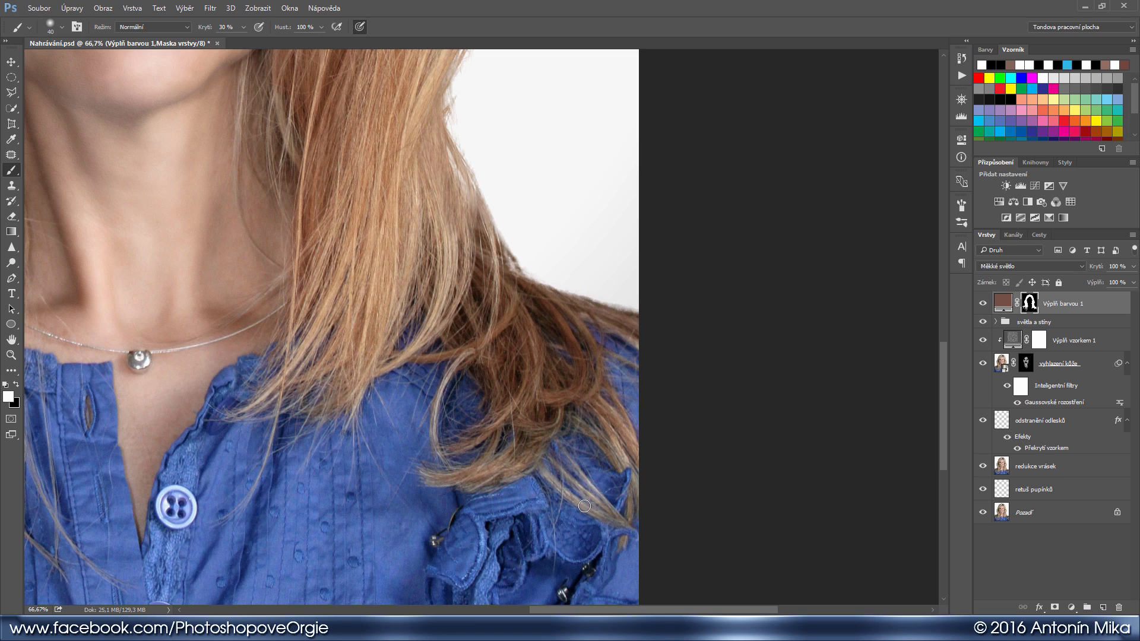
pyautogui.moveTo(586, 505); pyautogui.dragTo(550, 478)
# - Extend the hair fill mask with a larger white brush over the strands beside the neck on the viewer's right
pyautogui.moveTo(198, 167); pyautogui.dragTo(469, 362)
pyautogui.press(']')
pyautogui.press(']')
pyautogui.press(']')
pyautogui.press(']')
pyautogui.press(']')
pyautogui.moveTo(516, 279); pyautogui.dragTo(516, 350)
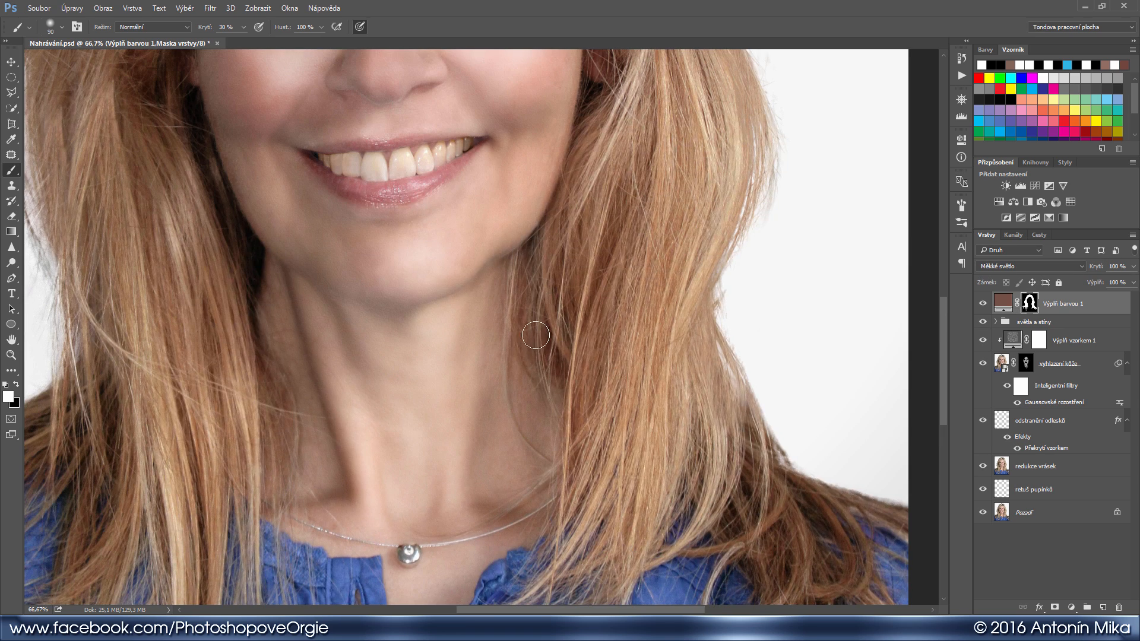
# - Rename the hair colour fill layer as "barva vlasů"
pyautogui.hotkey('ctrl', '-')
pyautogui.hotkey('ctrl', '-')
pyautogui.moveTo(588, 279); pyautogui.dragTo(581, 385)
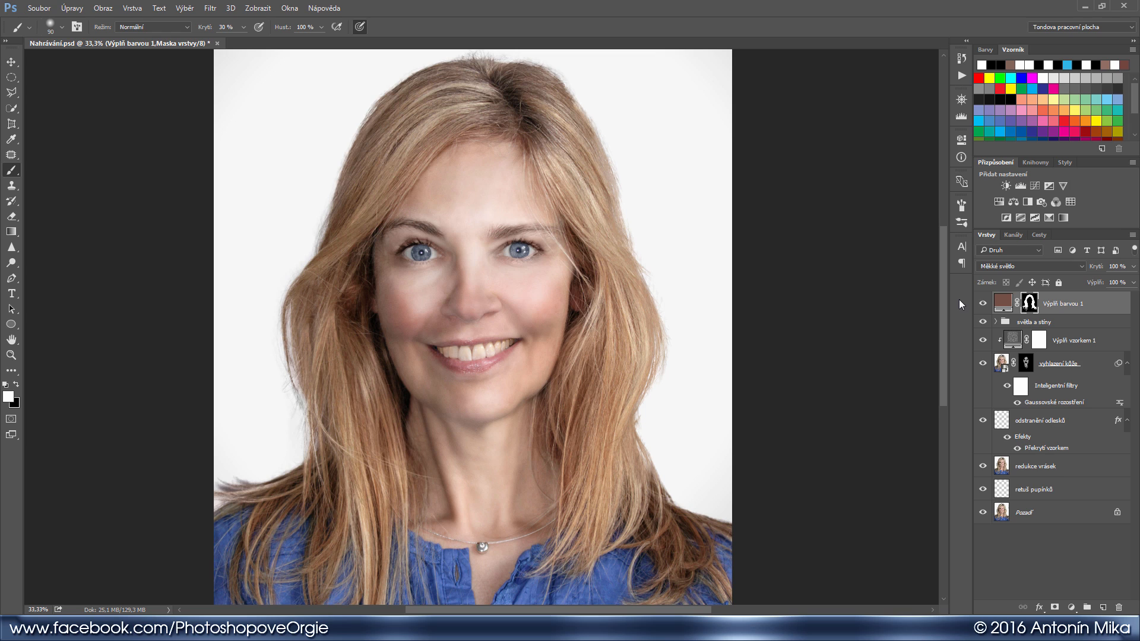
pyautogui.doubleClick(1069, 304)
pyautogui.write('barva vlasů')
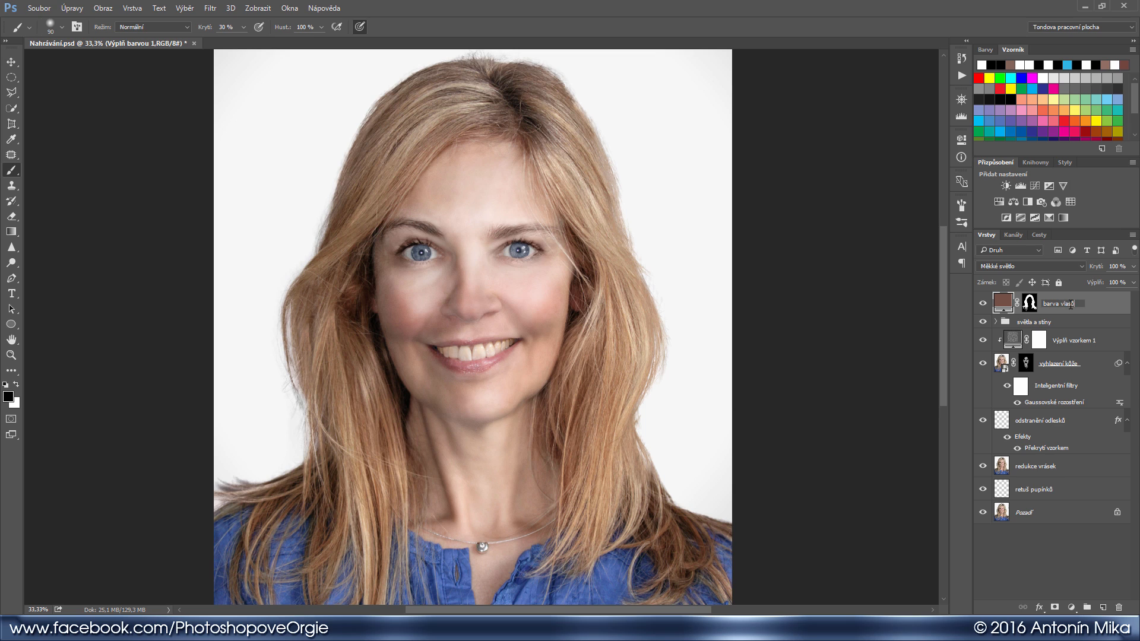
pyautogui.press('Return')
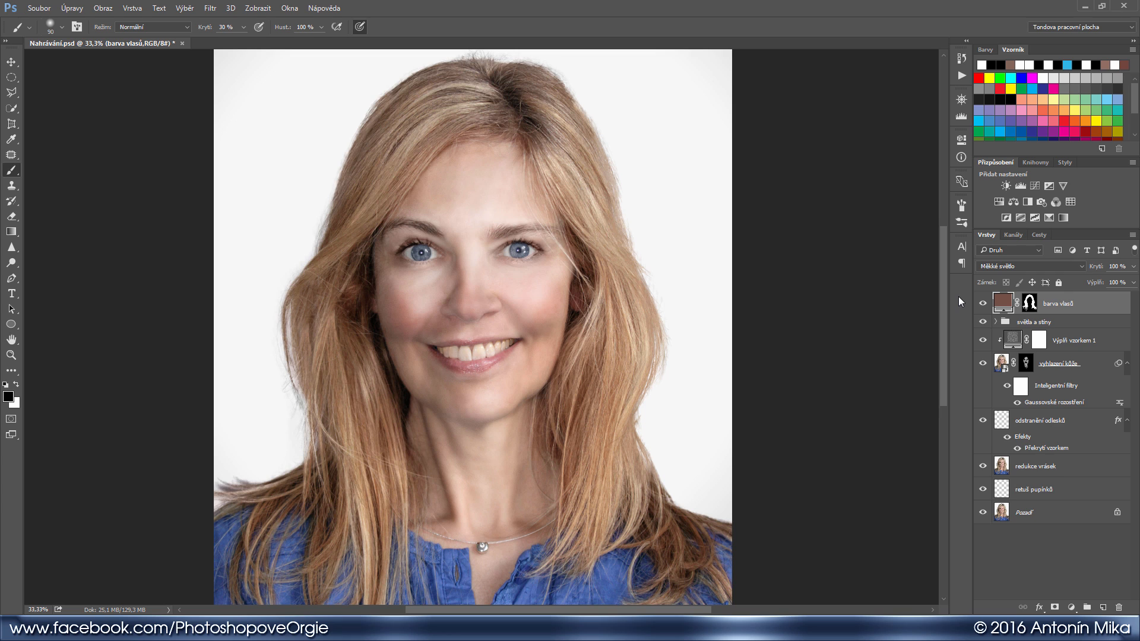
# - Try purple #72466e and blue #1096c8 as the hair layer's fill colour, and cancel the colour change
pyautogui.doubleClick(1004, 303)
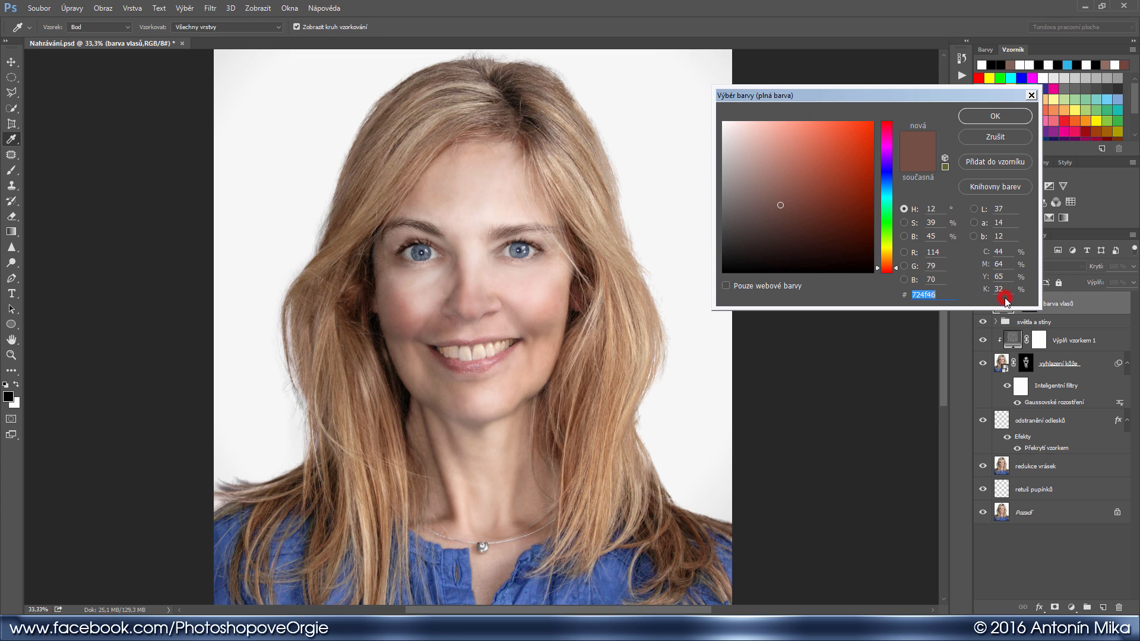
pyautogui.moveTo(888, 148); pyautogui.dragTo(889, 145)
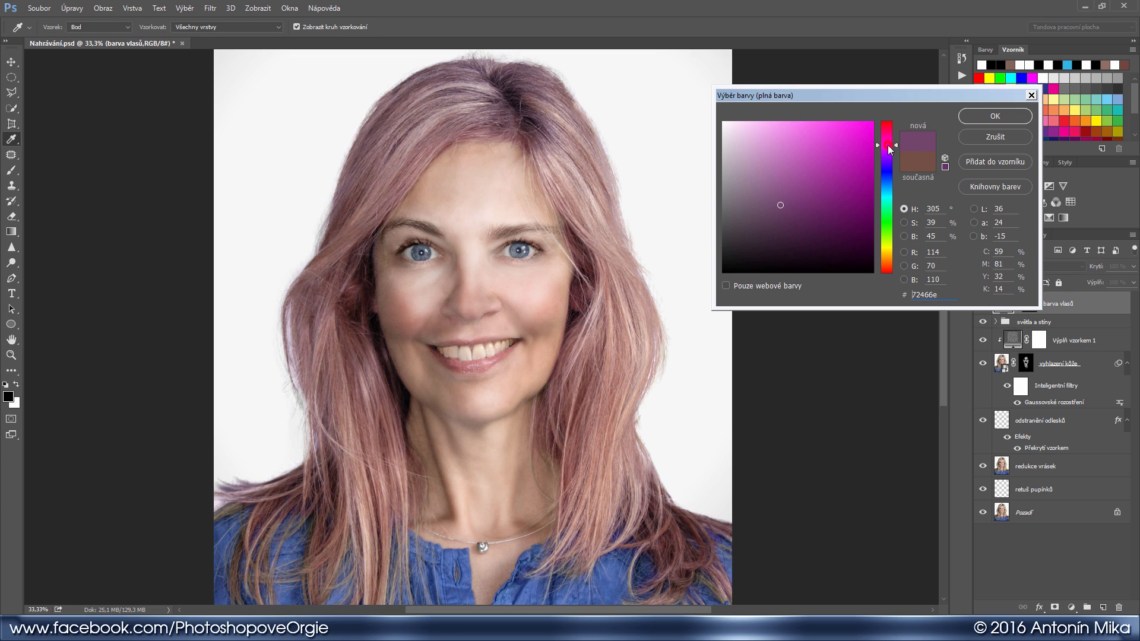
pyautogui.moveTo(838, 174)
pyautogui.mouseDown()
pyautogui.moveTo(855, 155)
pyautogui.moveTo(850, 168)
pyautogui.mouseUp()
pyautogui.click(886, 171)
pyautogui.click(889, 191)
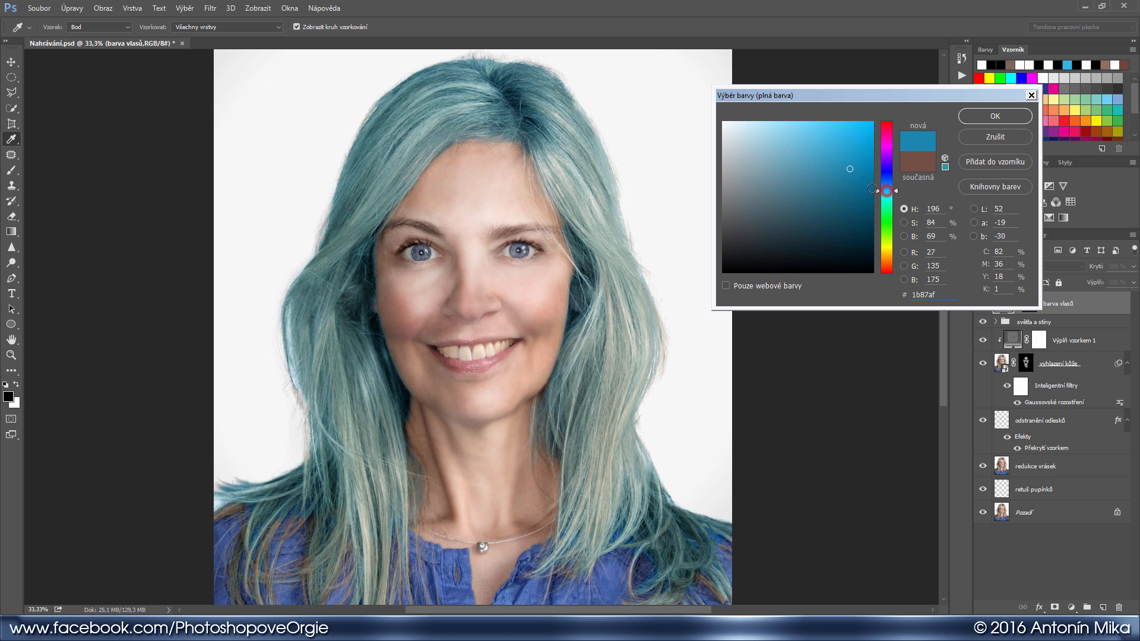
pyautogui.click(861, 154)
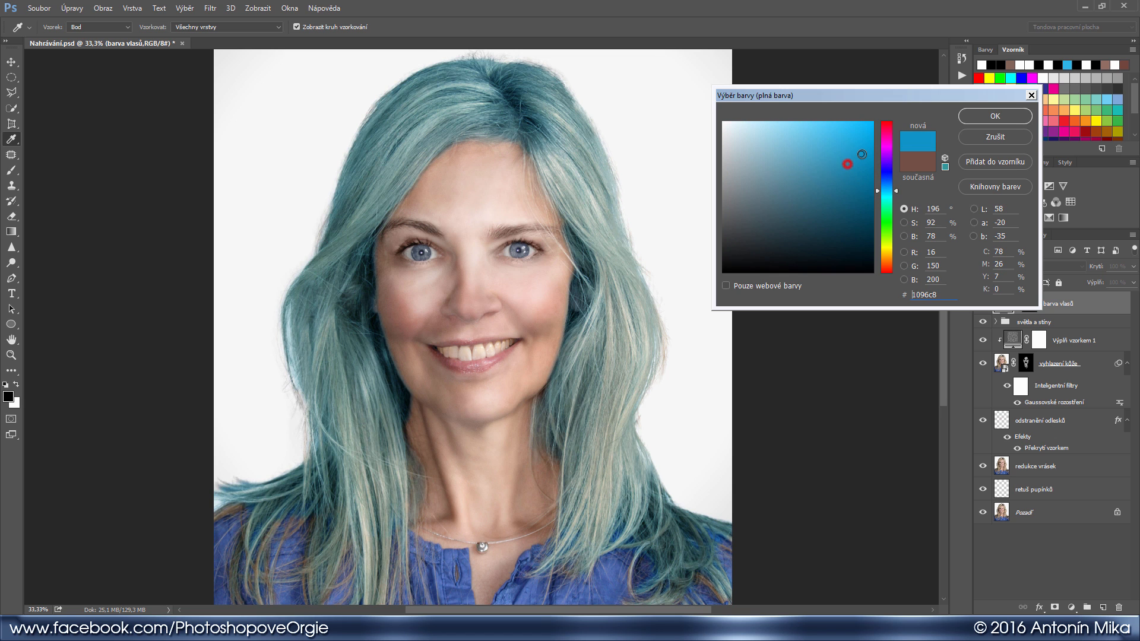
pyautogui.click(976, 137)
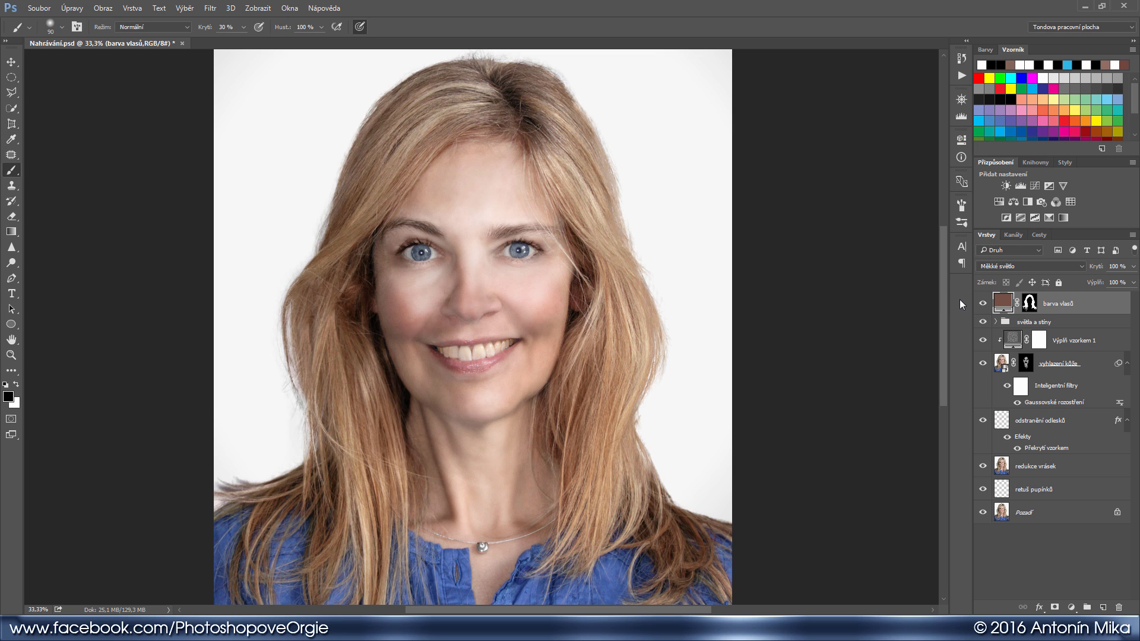
# - Select the upper row of teeth with the Quick Selection tool, including the outermost teeth on both sides
pyautogui.hotkey('ctrl', '+')
pyautogui.hotkey('ctrl', '+')
pyautogui.hotkey('ctrl', '+')
pyautogui.moveTo(574, 370); pyautogui.dragTo(583, 267)
pyautogui.hotkey('ctrl', '+')
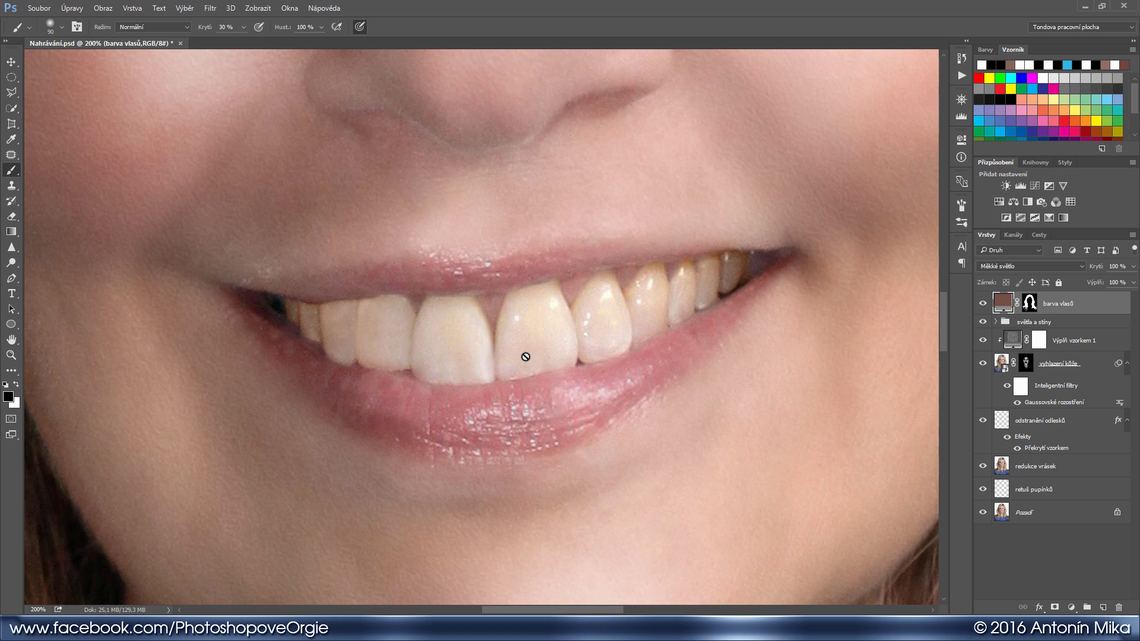
pyautogui.press('w')
pyautogui.moveTo(443, 345)
pyautogui.mouseDown()
pyautogui.moveTo(356, 330)
pyautogui.moveTo(712, 287)
pyautogui.mouseUp()
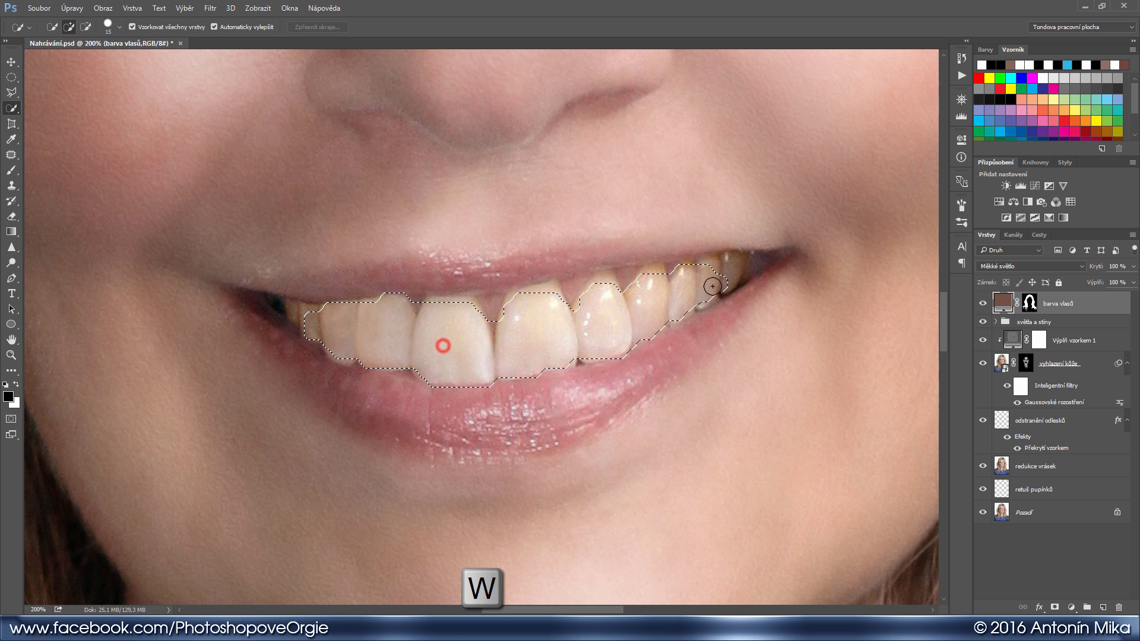
pyautogui.click(300, 310)
pyautogui.click(737, 264)
# - Extend the teeth selection to the gum line and the remaining edges, adjusting the Quick Selection brush size
pyautogui.press(']')
pyautogui.press(']')
pyautogui.click(688, 271)
pyautogui.click(653, 281)
pyautogui.click(605, 289)
pyautogui.click(546, 297)
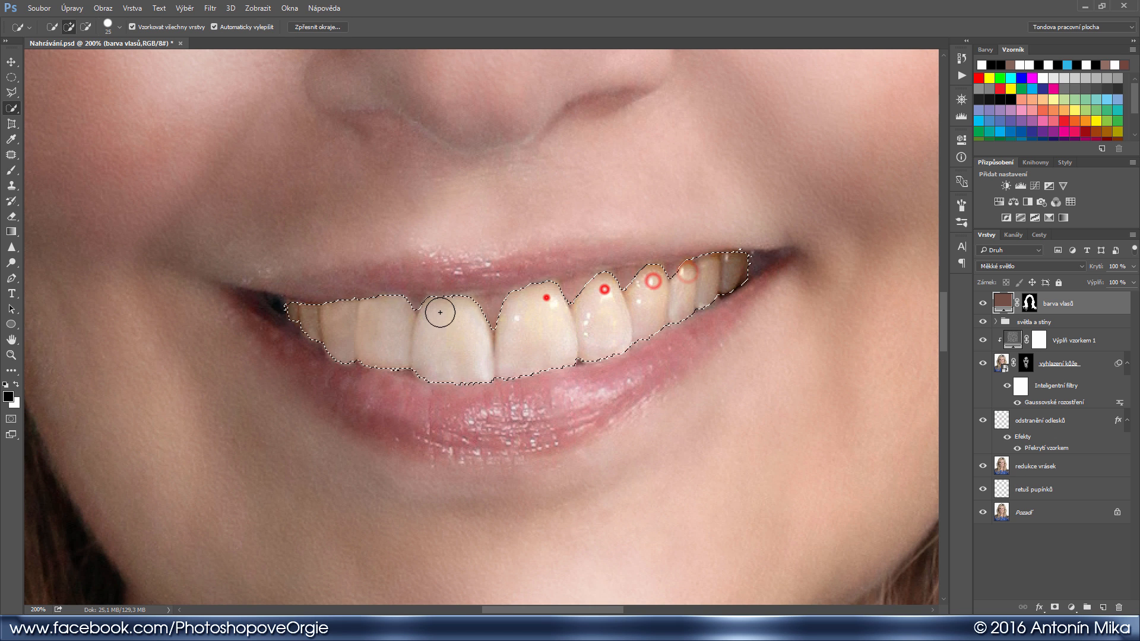
pyautogui.click(392, 356)
pyautogui.press('[')
pyautogui.press('[')
pyautogui.press('[')
pyautogui.press('[')
pyautogui.click(292, 308)
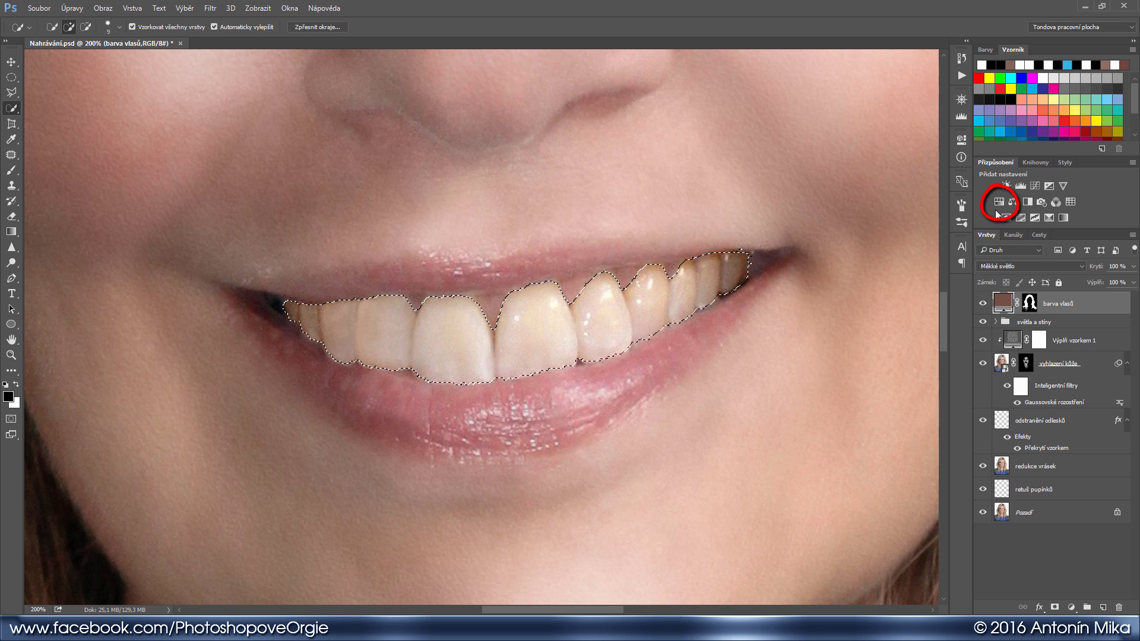
# - Add a Hue/Saturation adjustment layer masked to the teeth and fully desaturate its yellows (Žluté)
pyautogui.click(999, 202)
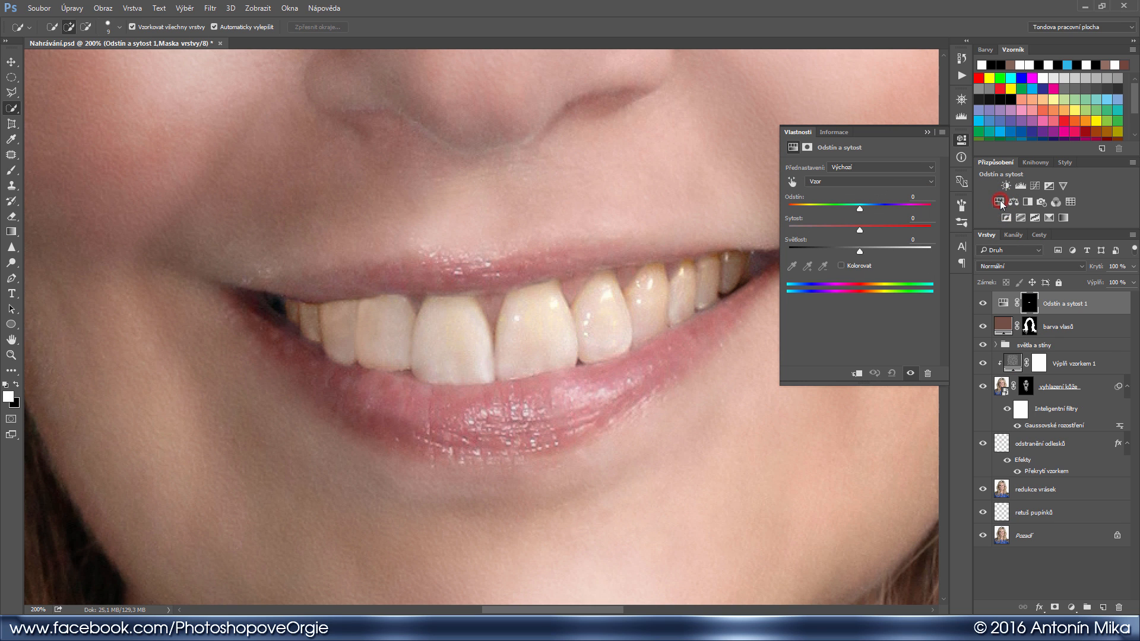
pyautogui.moveTo(725, 299); pyautogui.dragTo(613, 305)
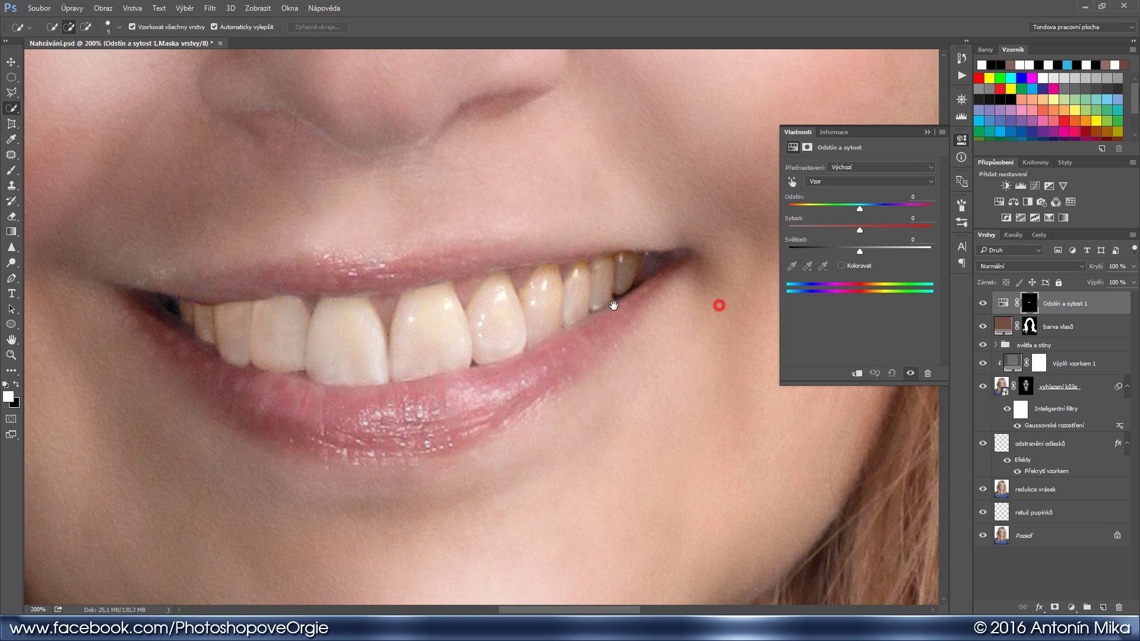
pyautogui.click(857, 181)
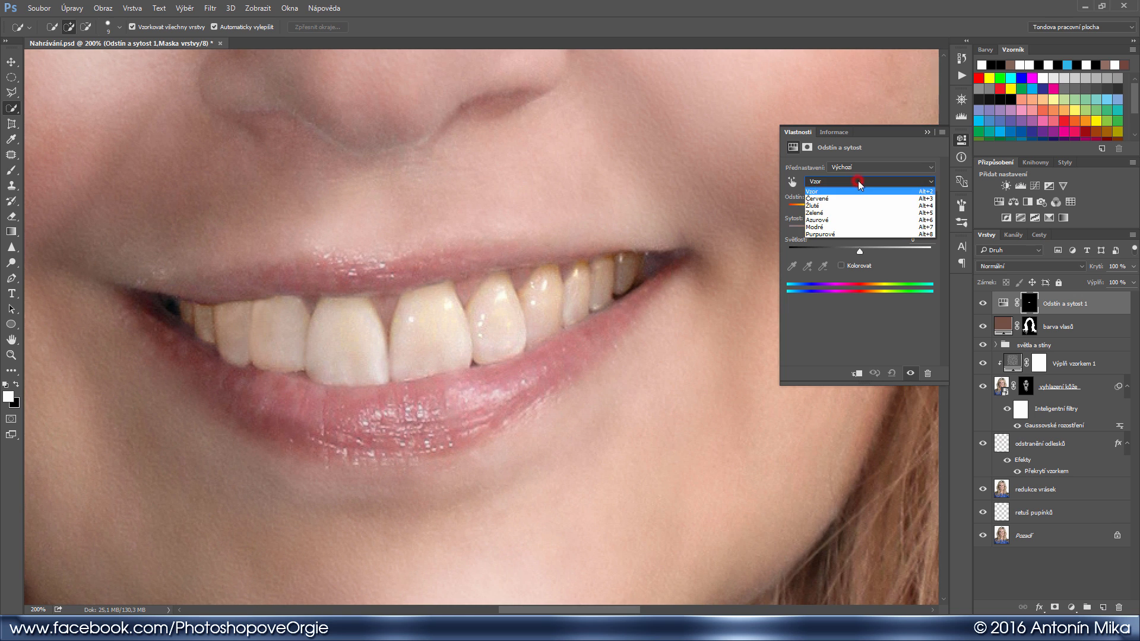
pyautogui.click(830, 205)
pyautogui.moveTo(857, 231); pyautogui.dragTo(766, 231)
# - Set the master (Vzor) saturation to -20 and lightness to +8 in the teeth's Hue/Saturation adjustment
pyautogui.click(825, 184)
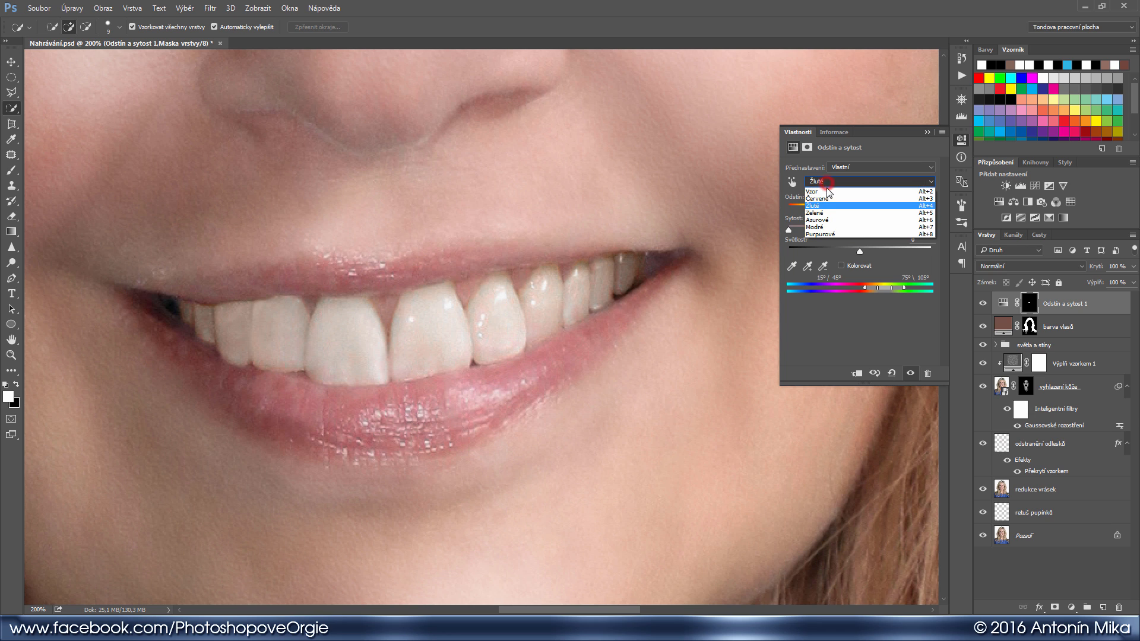
pyautogui.click(826, 182)
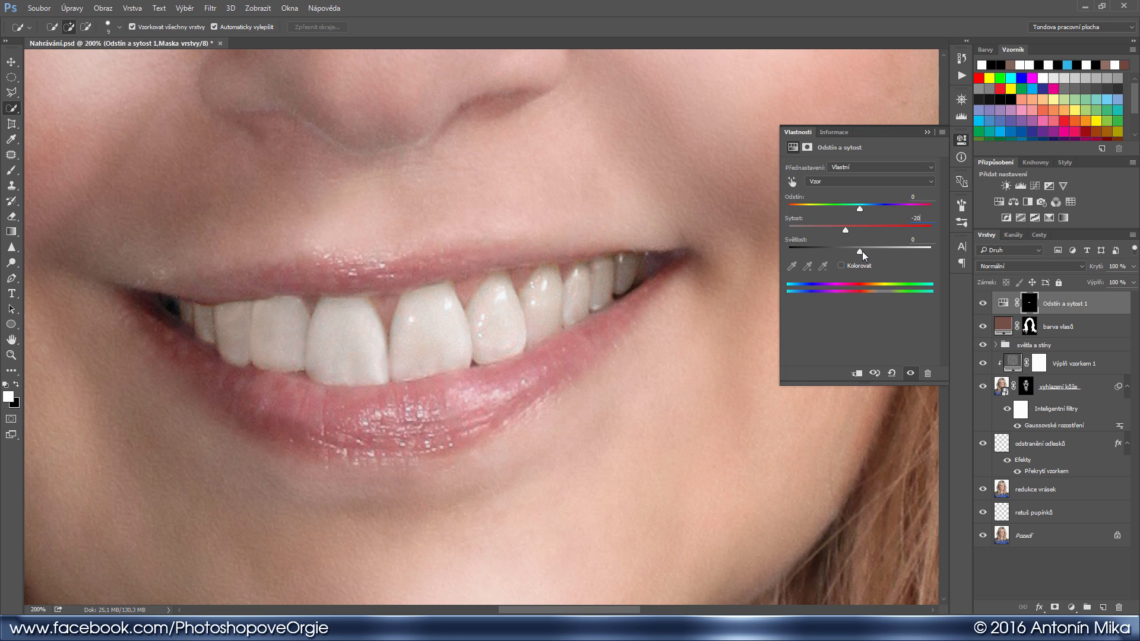
pyautogui.moveTo(862, 251); pyautogui.dragTo(861, 251)
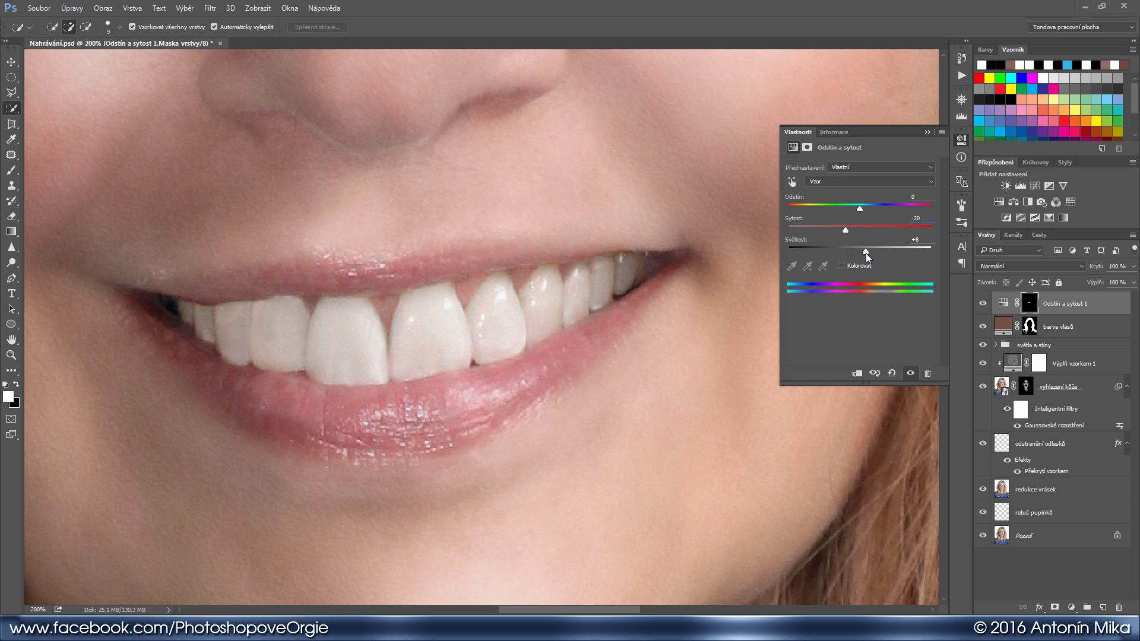
pyautogui.click(961, 141)
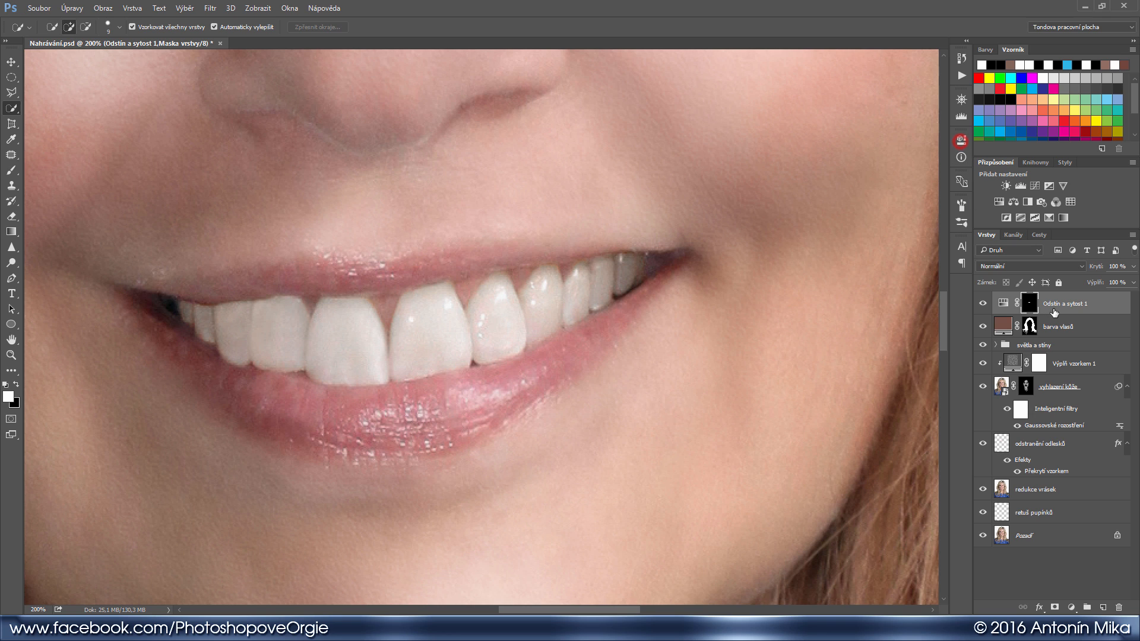
# - Rename the Hue/Saturation adjustment layer as "zuby"
pyautogui.doubleClick(1057, 304)
pyautogui.write('zu')
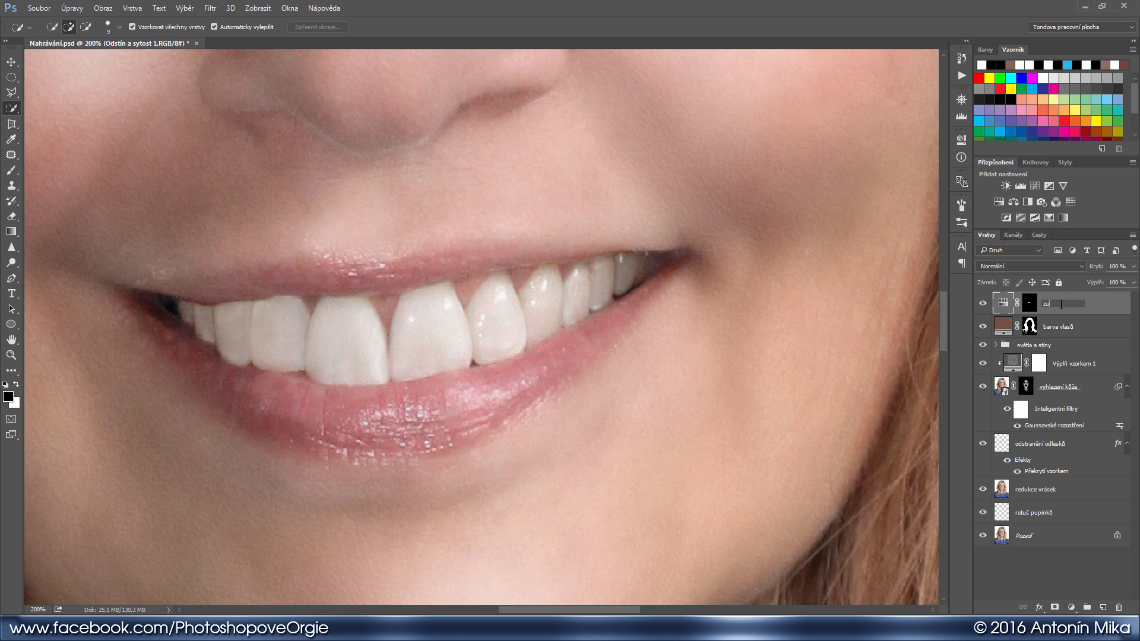
pyautogui.write('by')
pyautogui.press('Return')
# - Compare the teeth with and without the "zuby" layer and examine the whole face
pyautogui.click(983, 303)
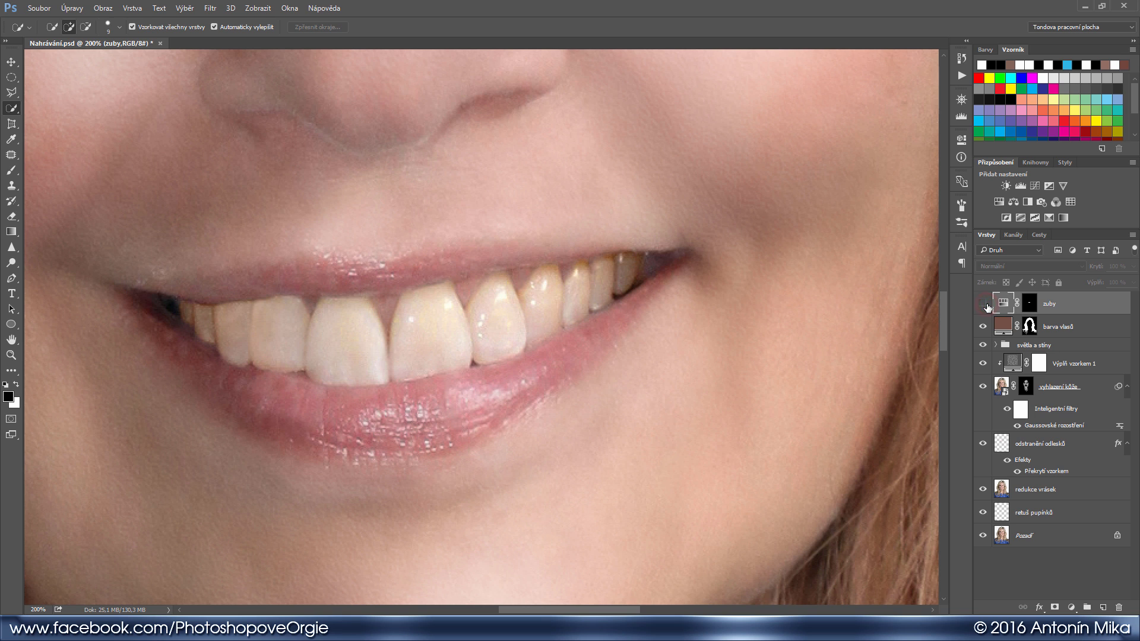
pyautogui.click(986, 306)
pyautogui.click(986, 306)
pyautogui.click(987, 306)
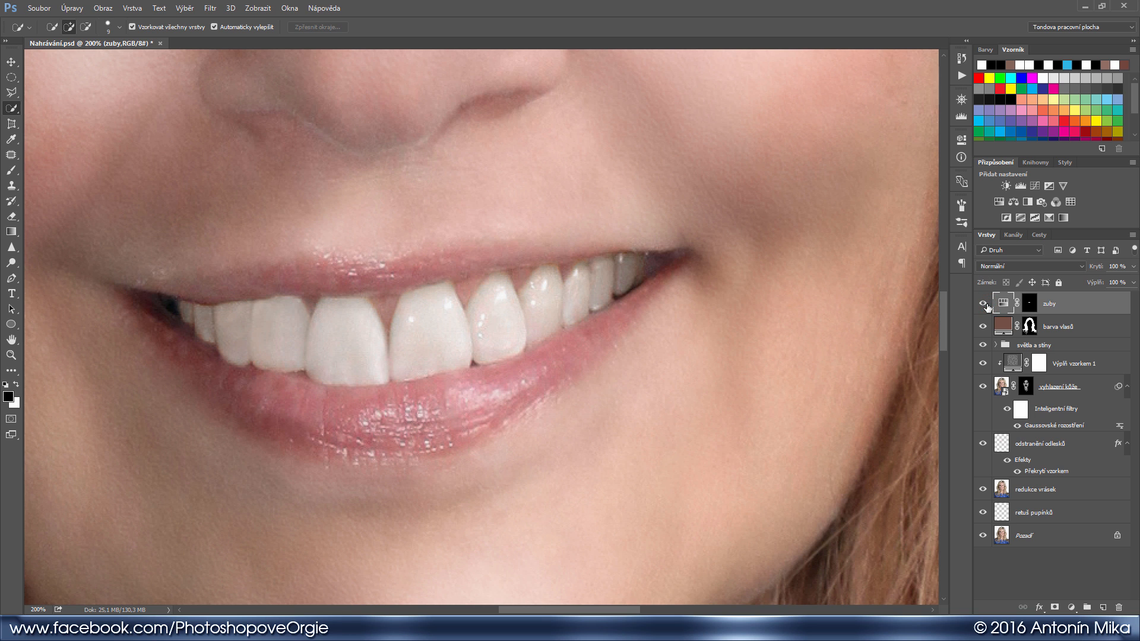
pyautogui.hotkey('ctrl', '-')
pyautogui.hotkey('ctrl', '-')
pyautogui.moveTo(538, 265); pyautogui.dragTo(618, 339)
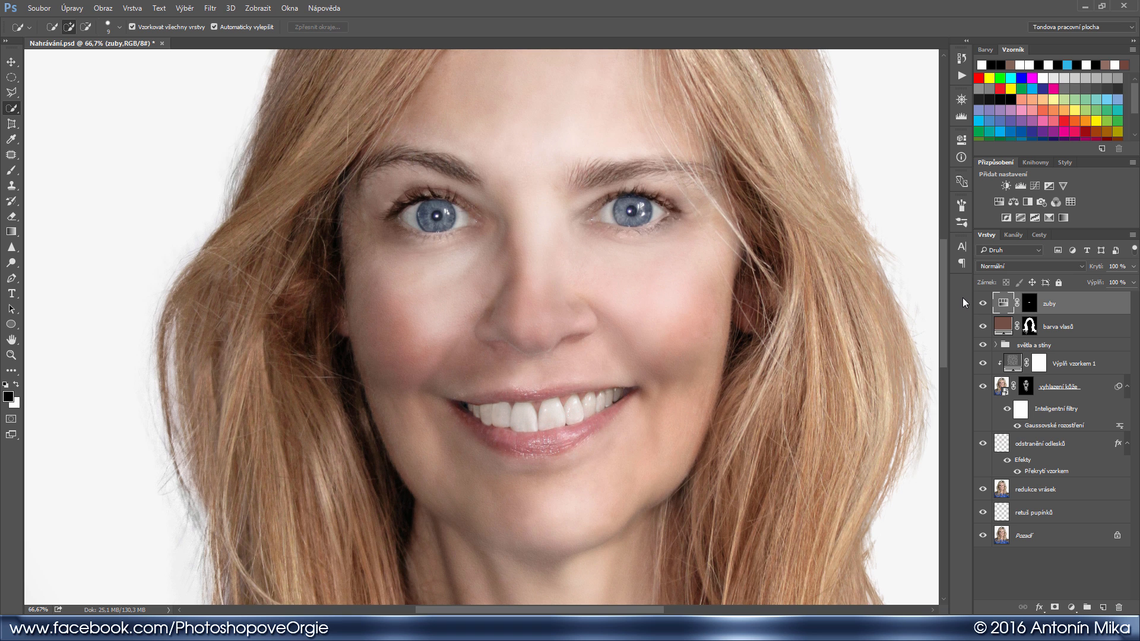
# - Select the iris on the image's left side with a circular selection using the Elliptical Marquee tool
pyautogui.press('m')
pyautogui.hotkey('ctrl', '+')
pyautogui.hotkey('ctrl', '+')
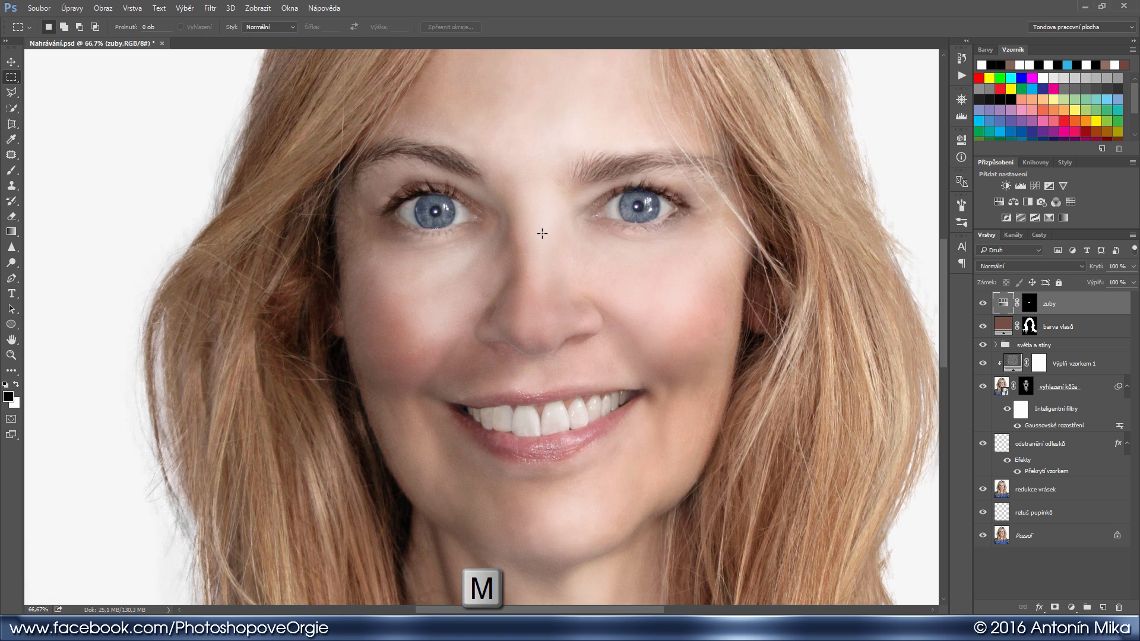
pyautogui.moveTo(542, 233); pyautogui.dragTo(621, 425)
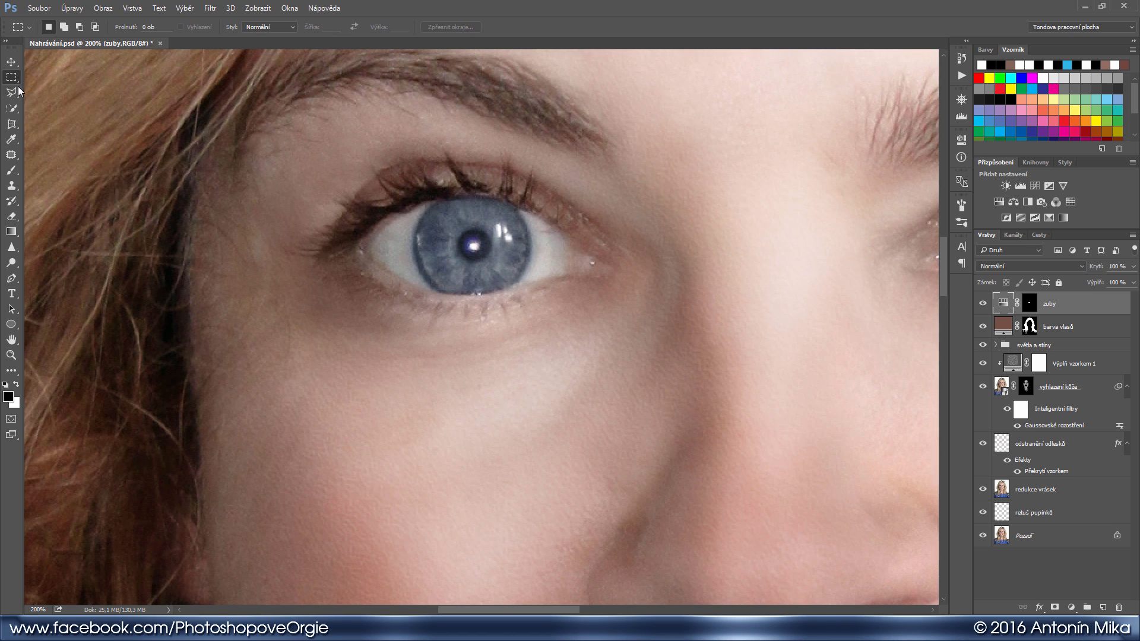
pyautogui.rightClick(6, 76)
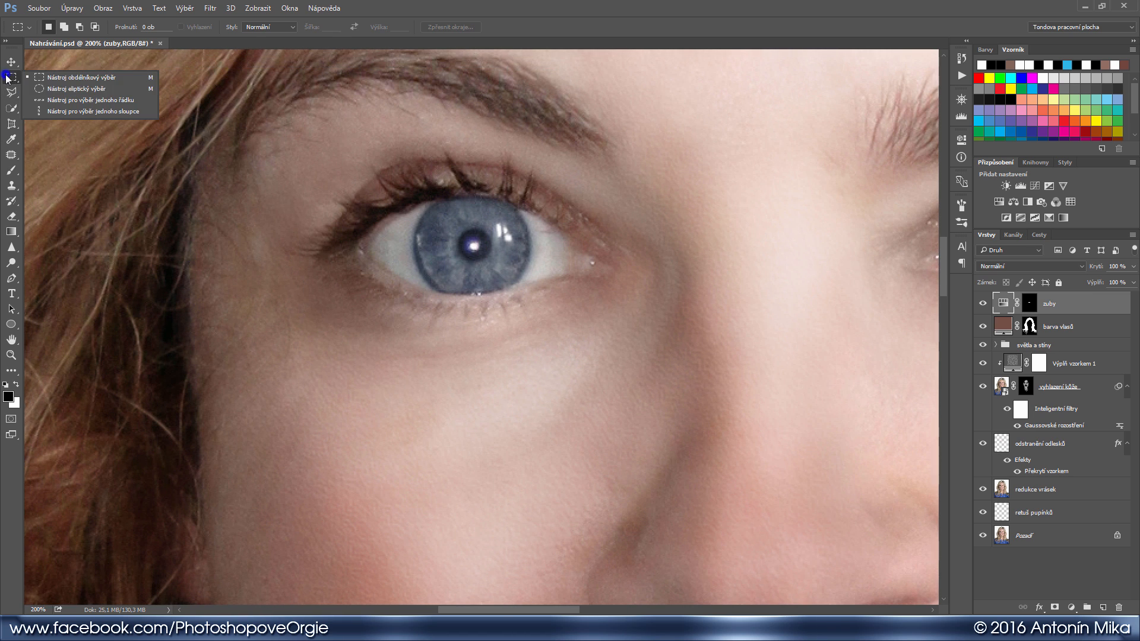
pyautogui.click(120, 91)
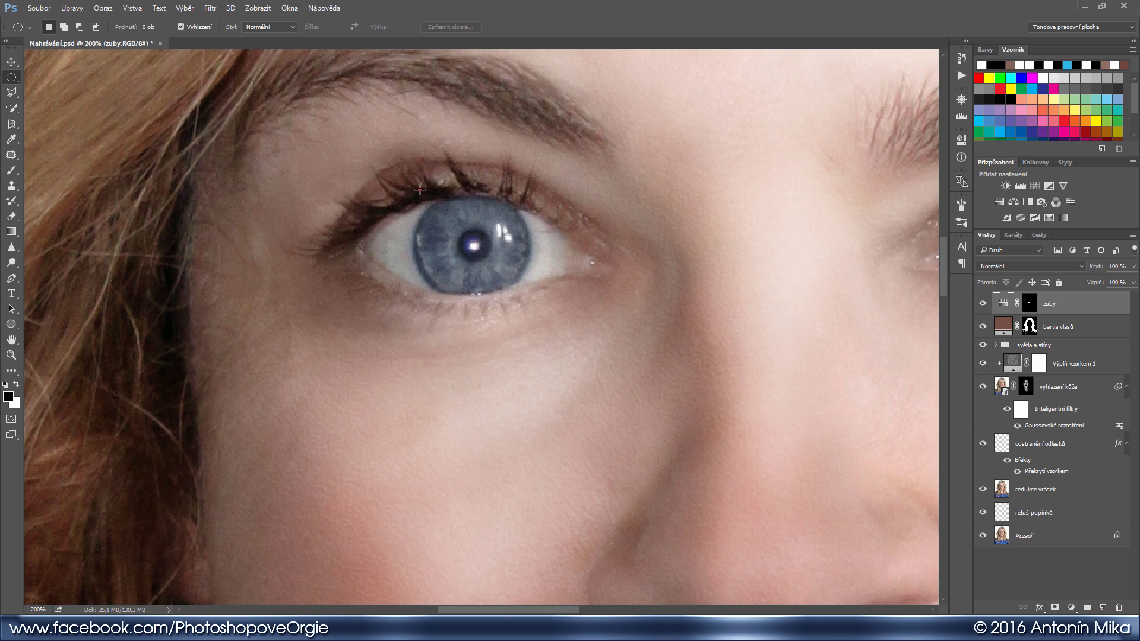
pyautogui.moveTo(420, 189); pyautogui.dragTo(530, 300)
pyautogui.press('space')
pyautogui.moveTo(524, 284); pyautogui.dragTo(528, 307)
pyautogui.press('space')
# - Add a matching circular selection around the iris on the image's right side
pyautogui.moveTo(822, 263); pyautogui.dragTo(355, 333)
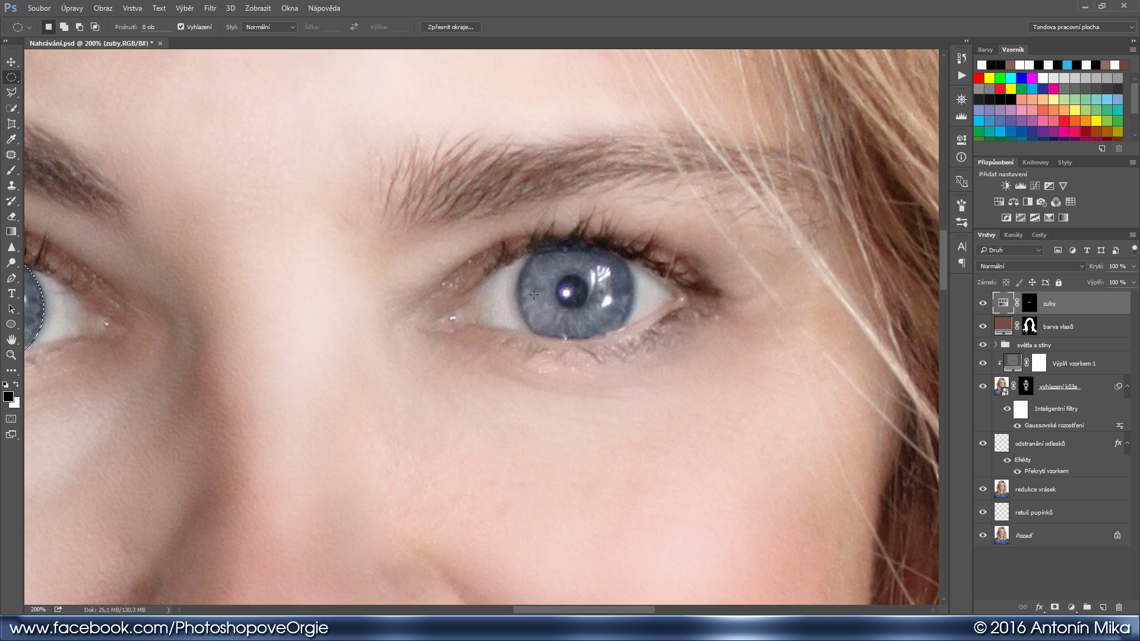
pyautogui.press('shift')
pyautogui.moveTo(524, 249); pyautogui.dragTo(633, 363)
# - Subtract the parts overlapping the upper and lower eyelids from the image-left iris selection with the Lasso tool
pyautogui.moveTo(356, 314); pyautogui.dragTo(783, 321)
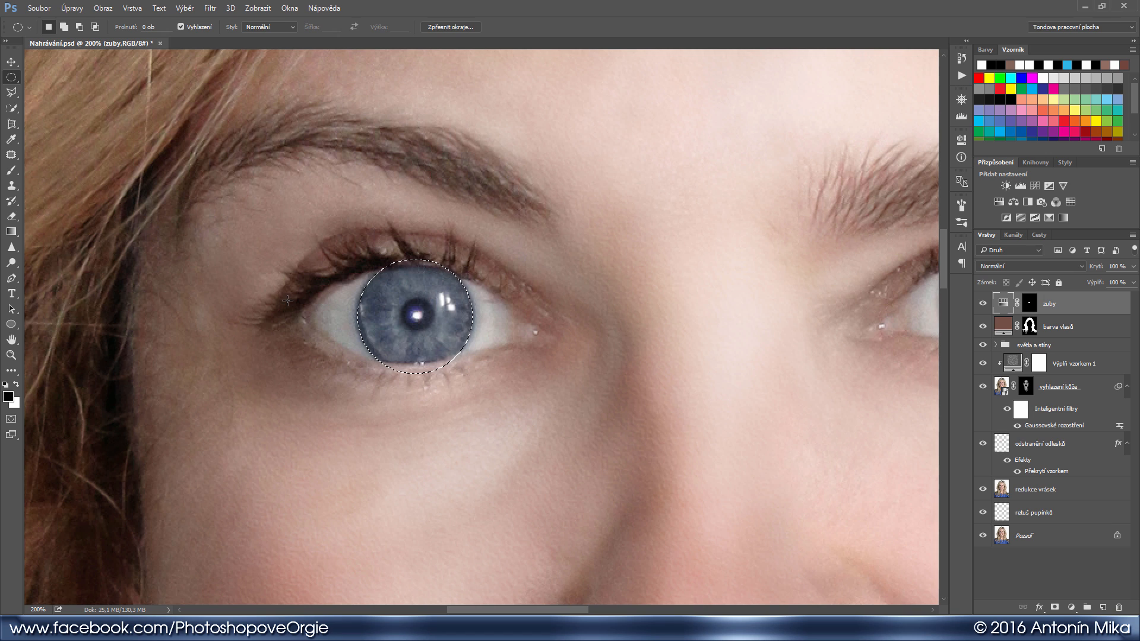
pyautogui.press('l')
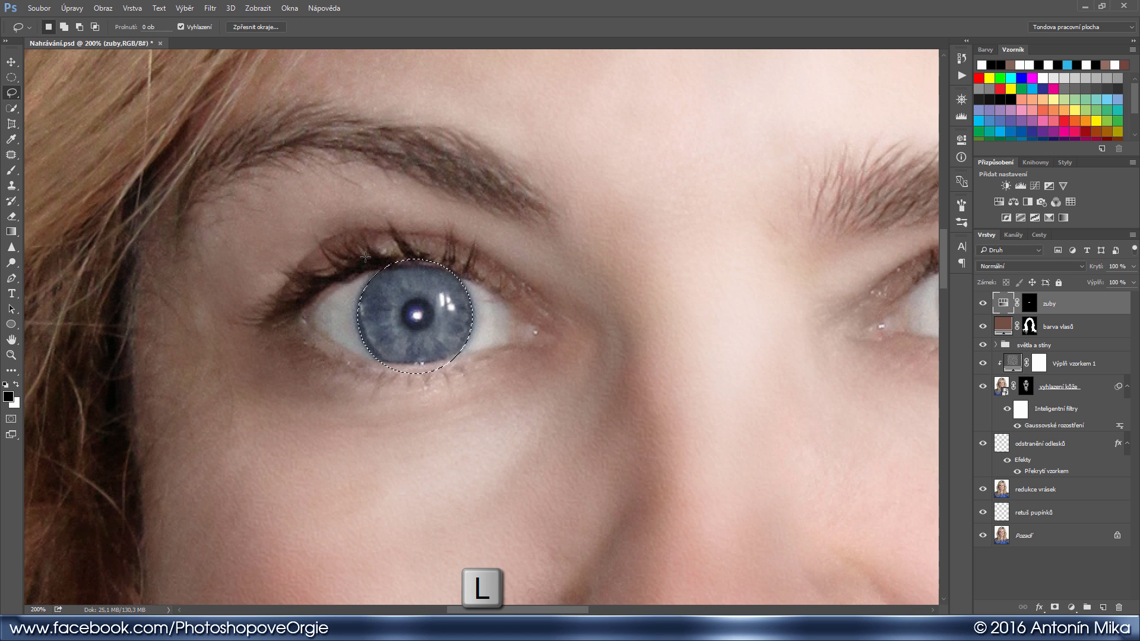
pyautogui.press('alt')
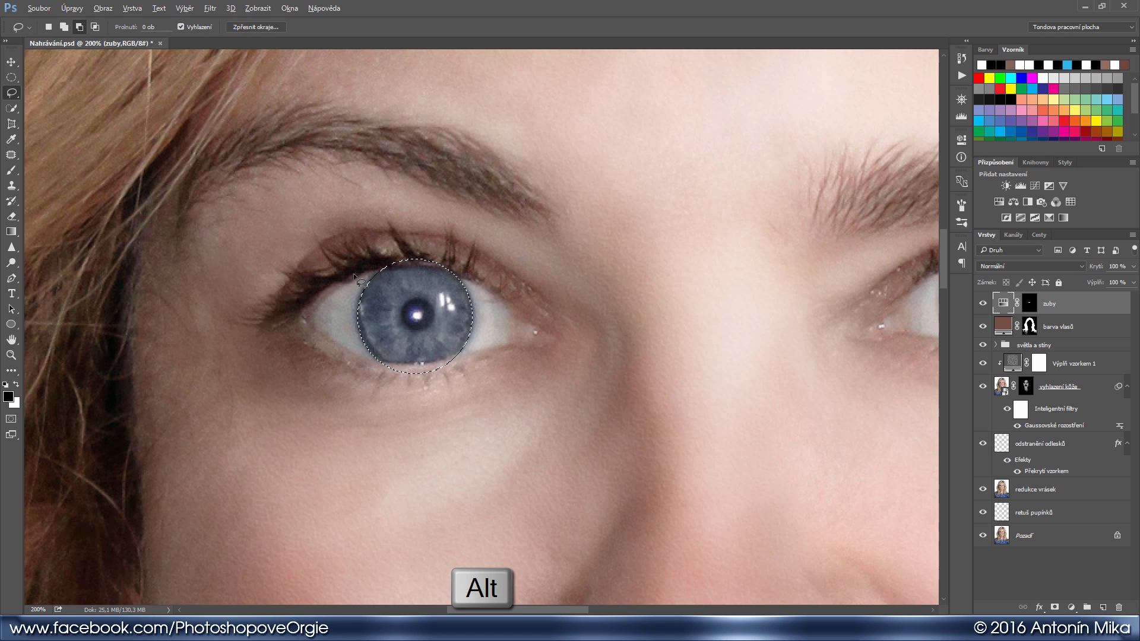
pyautogui.moveTo(419, 272); pyautogui.dragTo(468, 285)
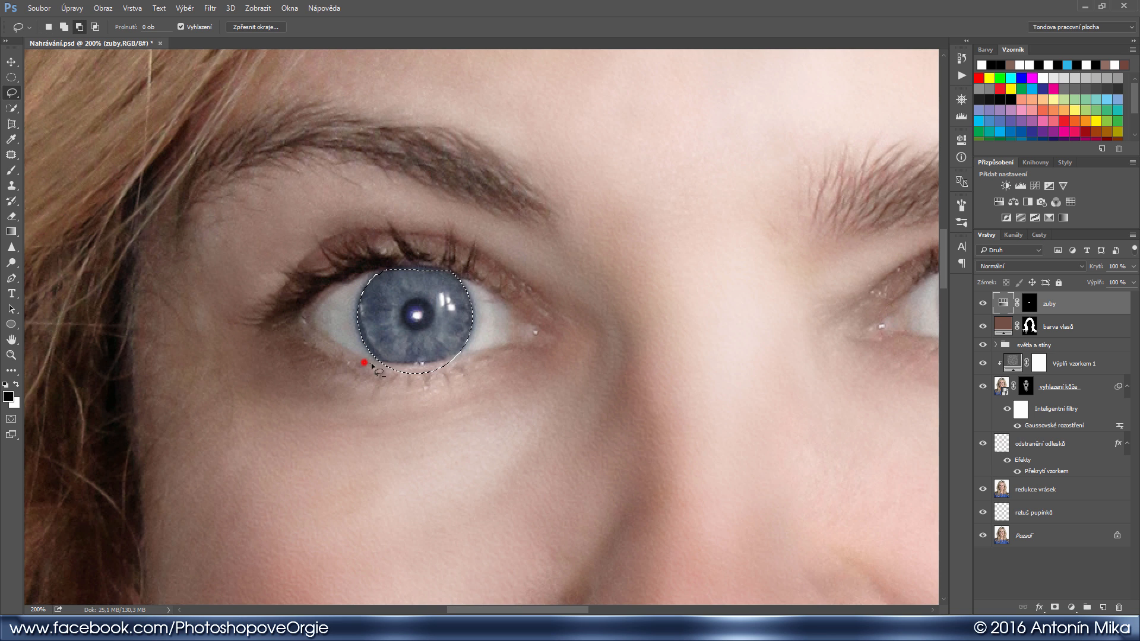
pyautogui.moveTo(364, 362)
pyautogui.mouseDown()
pyautogui.moveTo(427, 363)
pyautogui.moveTo(418, 402)
pyautogui.mouseUp()
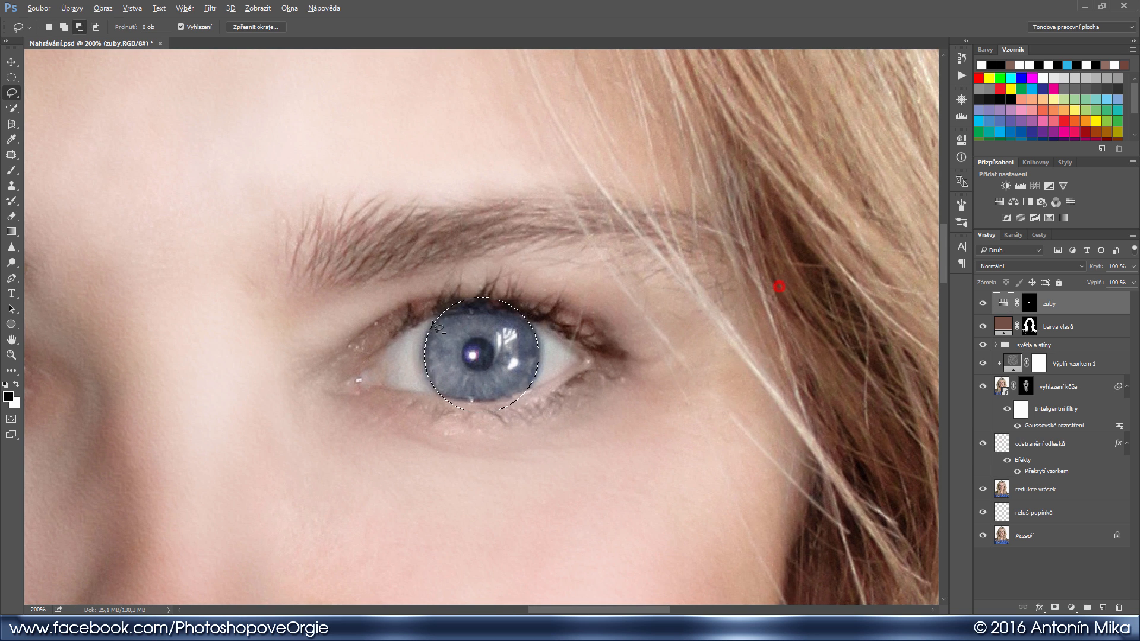
# - Trim the image-right iris selection with the Lasso so it follows the upper and lower eyelids
pyautogui.moveTo(429, 321); pyautogui.dragTo(461, 311)
pyautogui.moveTo(531, 328); pyautogui.dragTo(530, 326)
pyautogui.press('alt')
pyautogui.moveTo(517, 396)
pyautogui.mouseDown()
pyautogui.moveTo(447, 446)
pyautogui.moveTo(415, 404)
pyautogui.mouseUp()
pyautogui.press('space')
# - Add a Vibrance (Živost) adjustment layer masked to both irises and set its vibrance to +78
pyautogui.moveTo(298, 398); pyautogui.dragTo(529, 354)
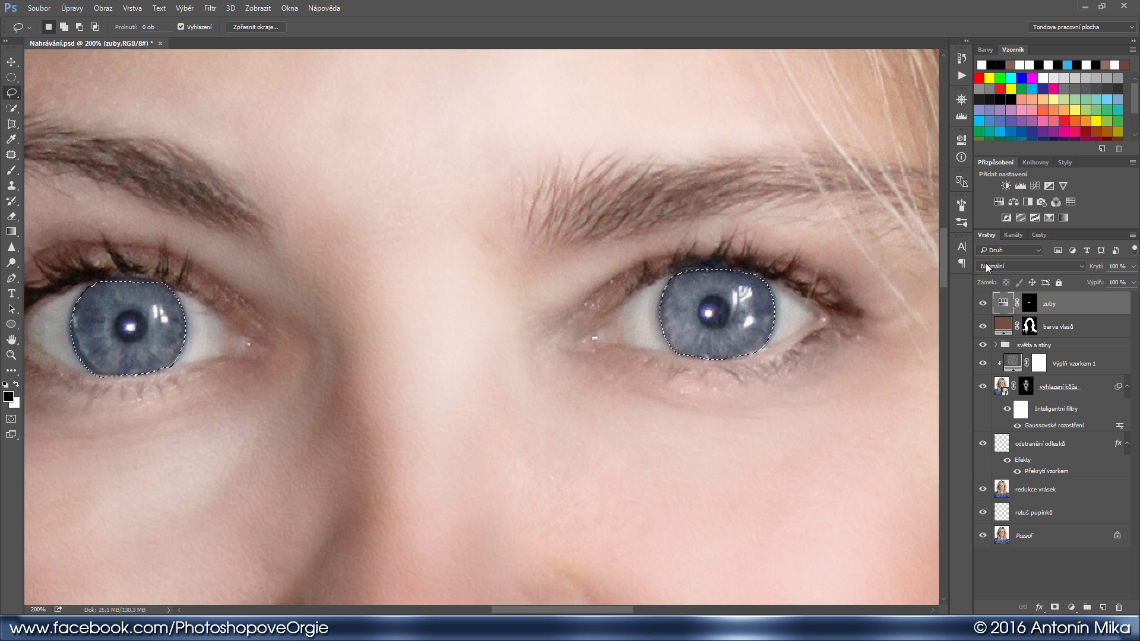
pyautogui.click(1063, 186)
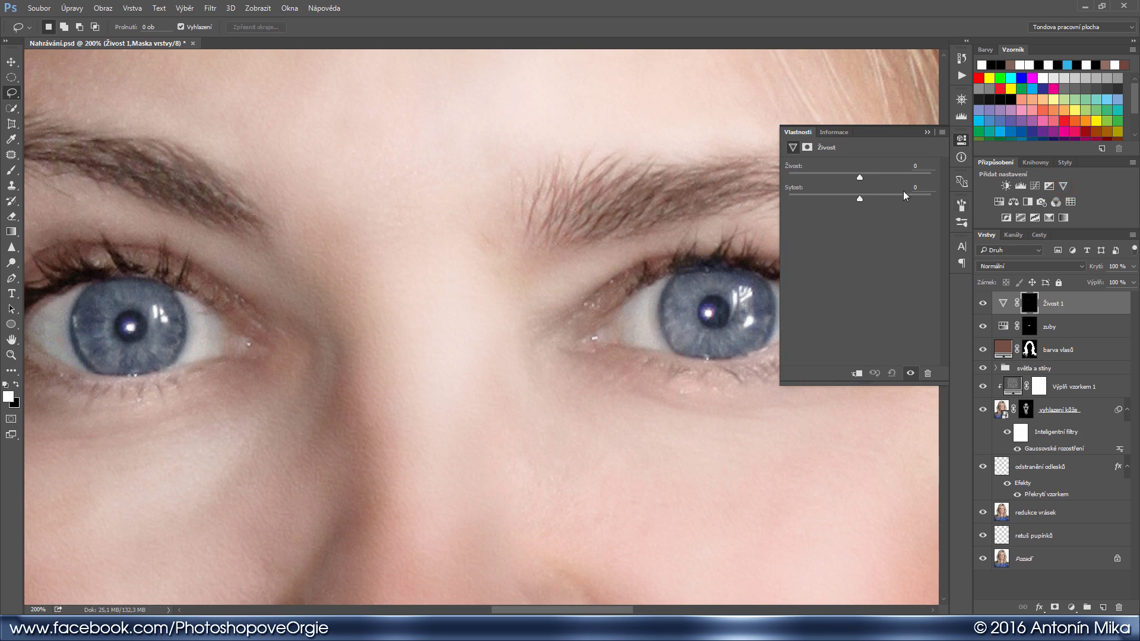
pyautogui.moveTo(861, 177); pyautogui.dragTo(915, 176)
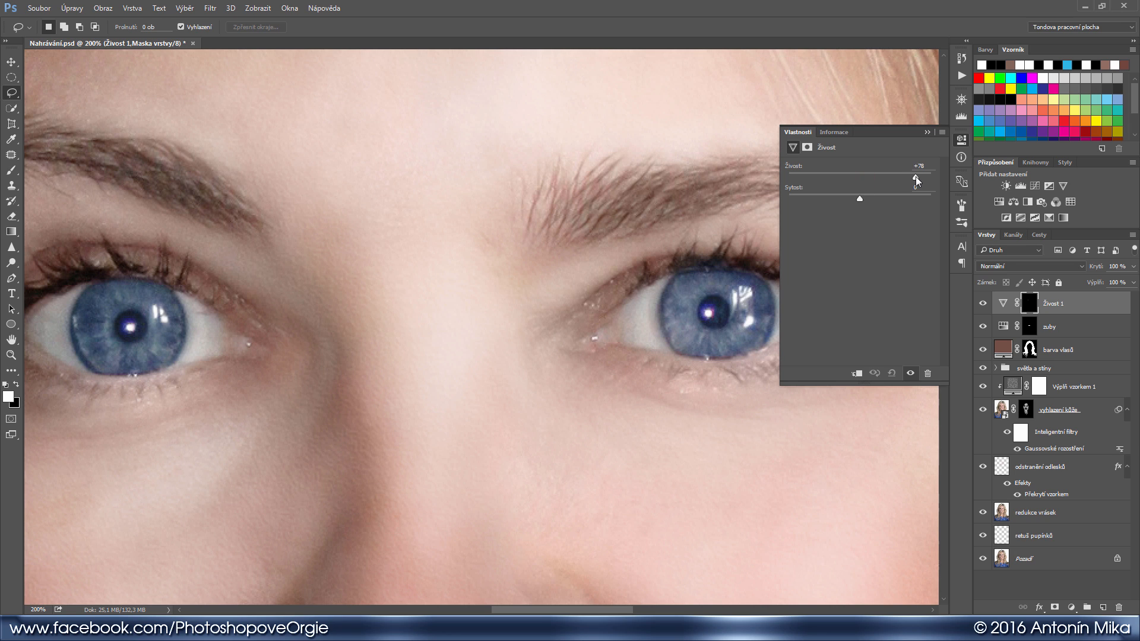
pyautogui.click(962, 141)
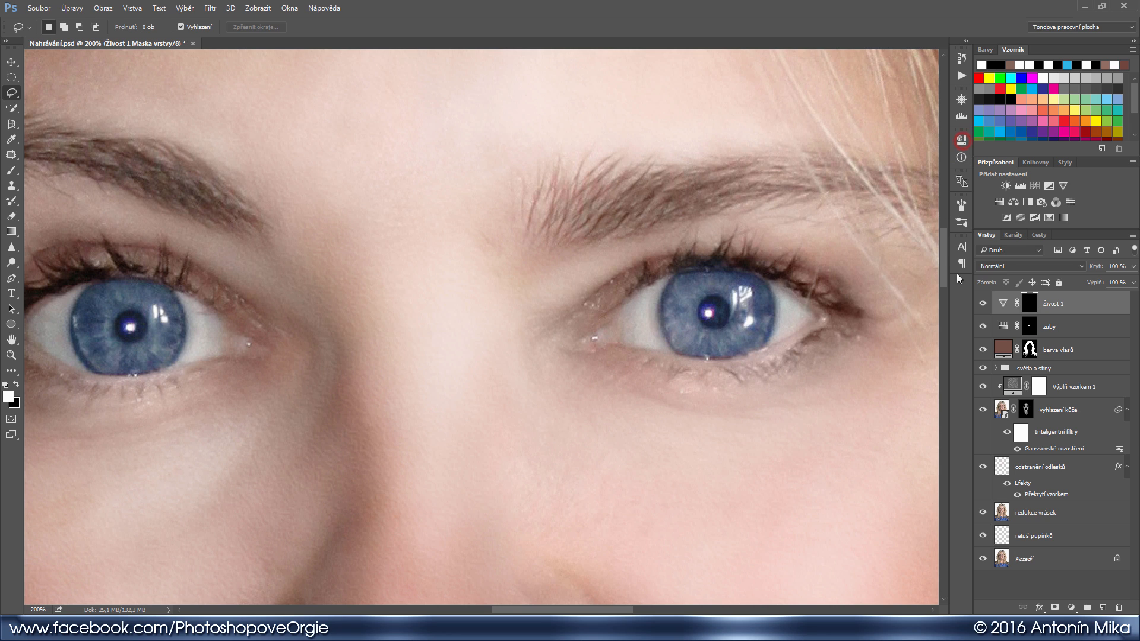
# - Reload the iris selection and add a Brightness/Contrast (Jas a kontrast) adjustment layer with contrast 20
pyautogui.keyDown('ctrl'); pyautogui.click(1030, 305); pyautogui.keyUp('ctrl')
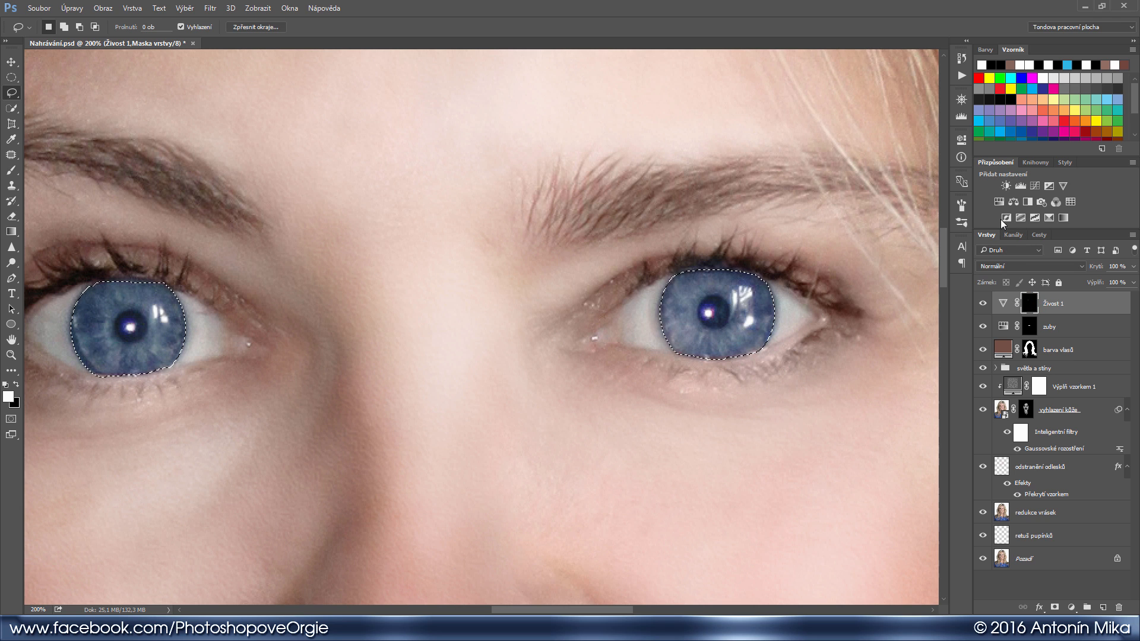
pyautogui.click(1006, 186)
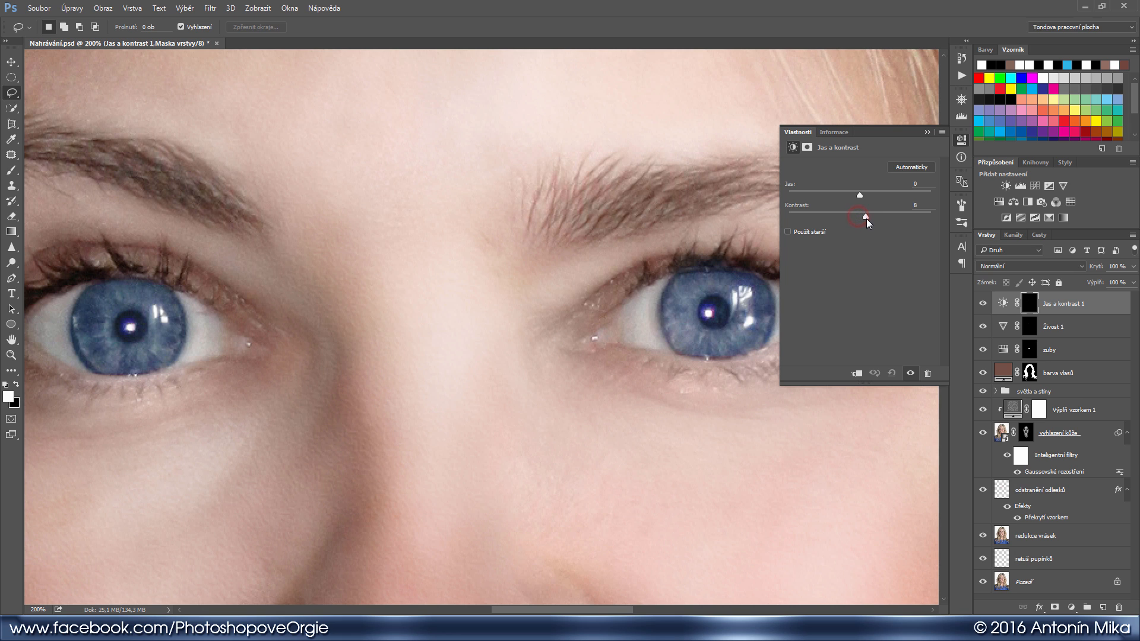
pyautogui.moveTo(871, 220); pyautogui.dragTo(874, 221)
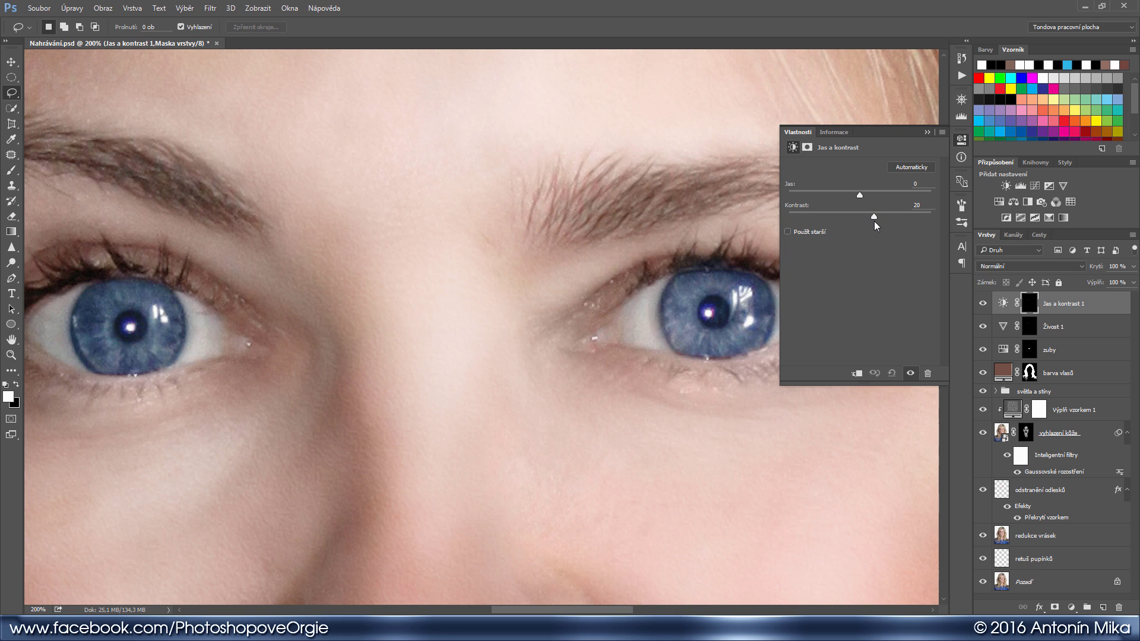
pyautogui.click(963, 143)
# - Create a layer named "světla a stíny", mask it to the irises and set its blend mode to Overlay (Překrýt)
pyautogui.hotkey('ctrl', 'shift', 'n')
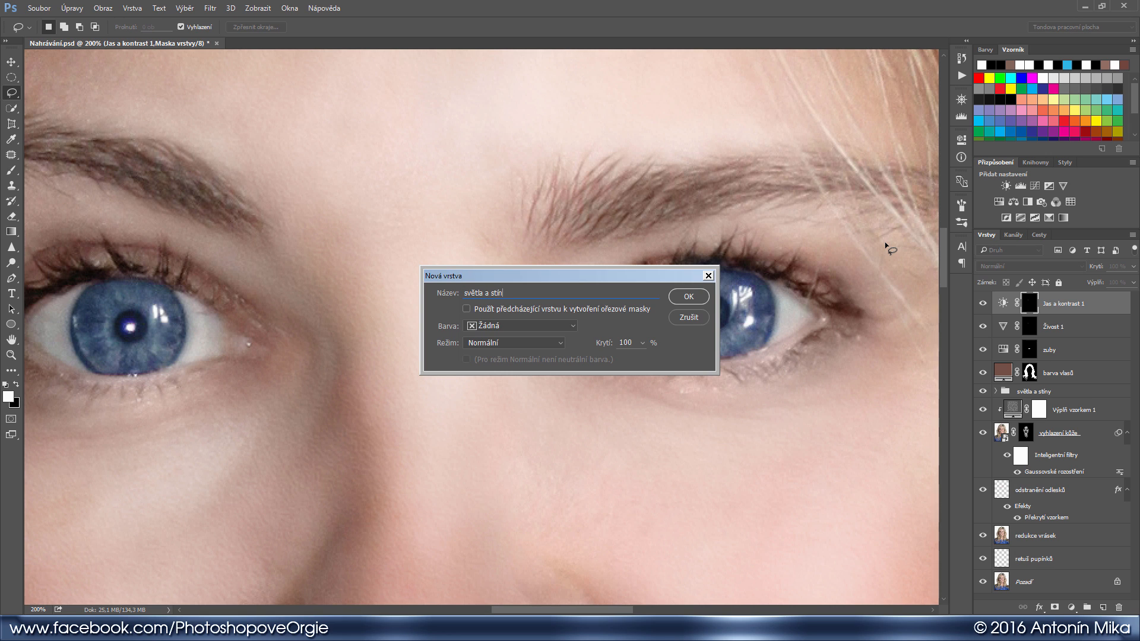
pyautogui.press('Return')
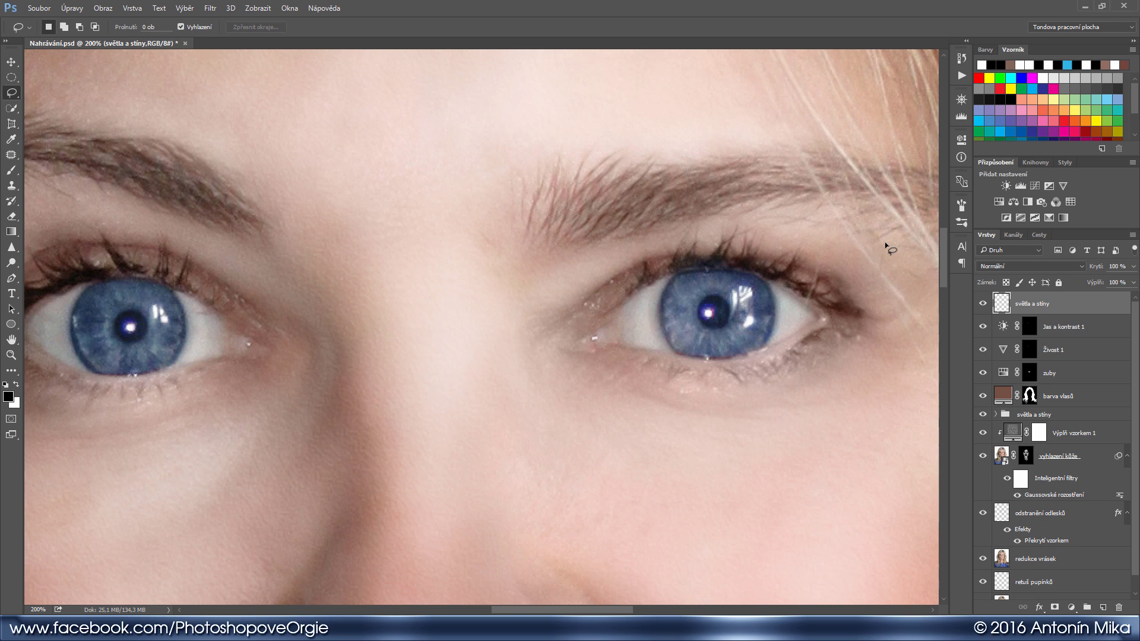
pyautogui.keyDown('ctrl'); pyautogui.click(1031, 334); pyautogui.keyUp('ctrl')
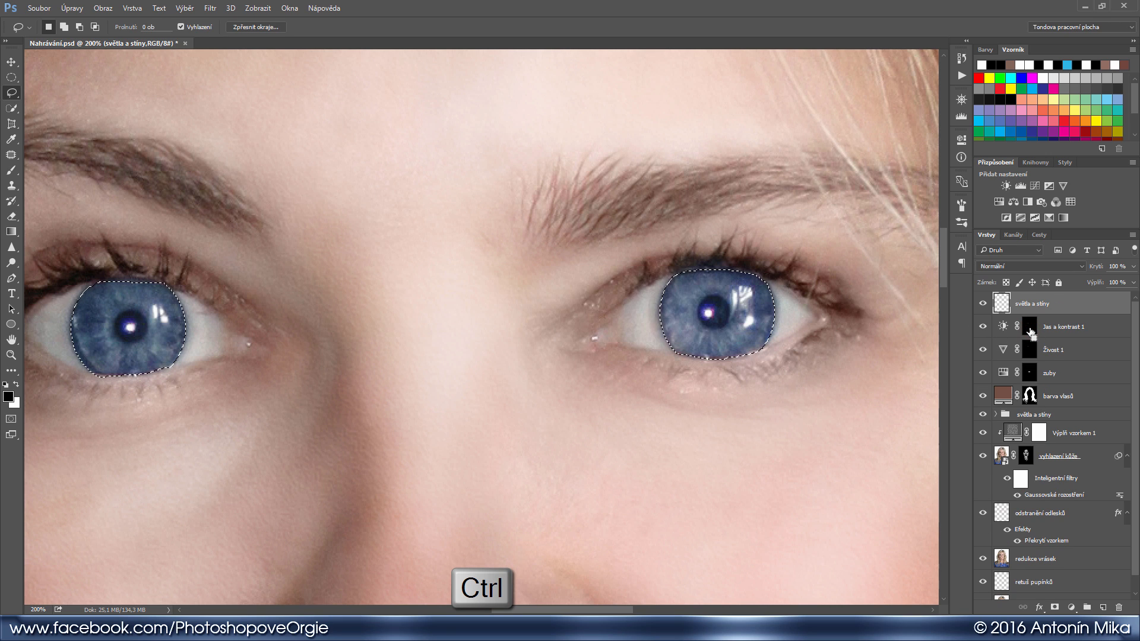
pyautogui.click(1054, 607)
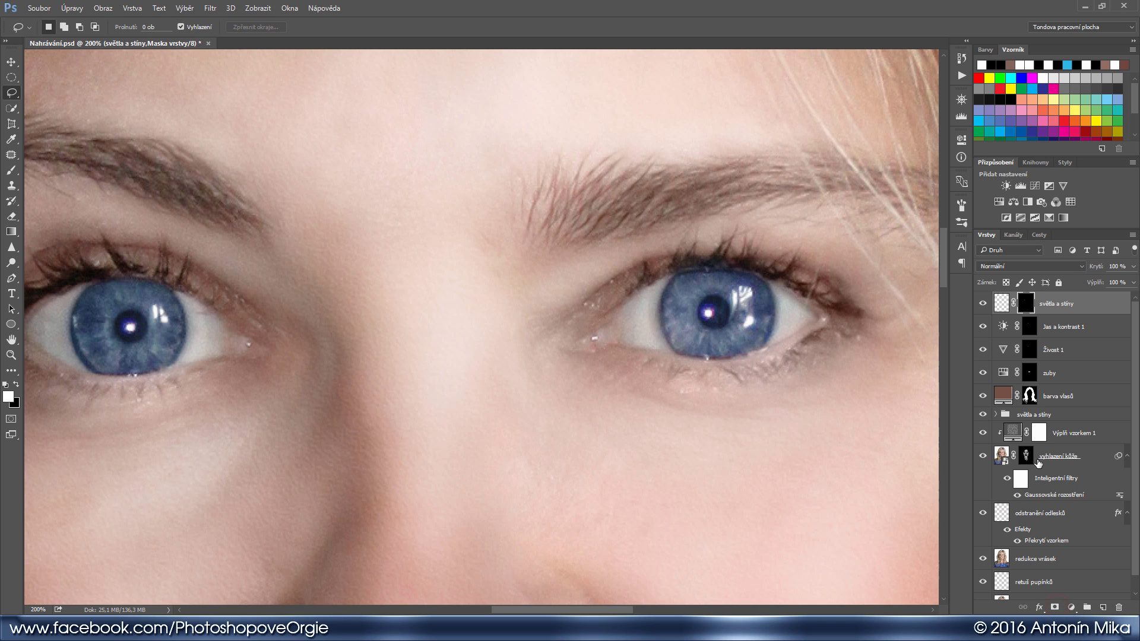
pyautogui.click(1031, 271)
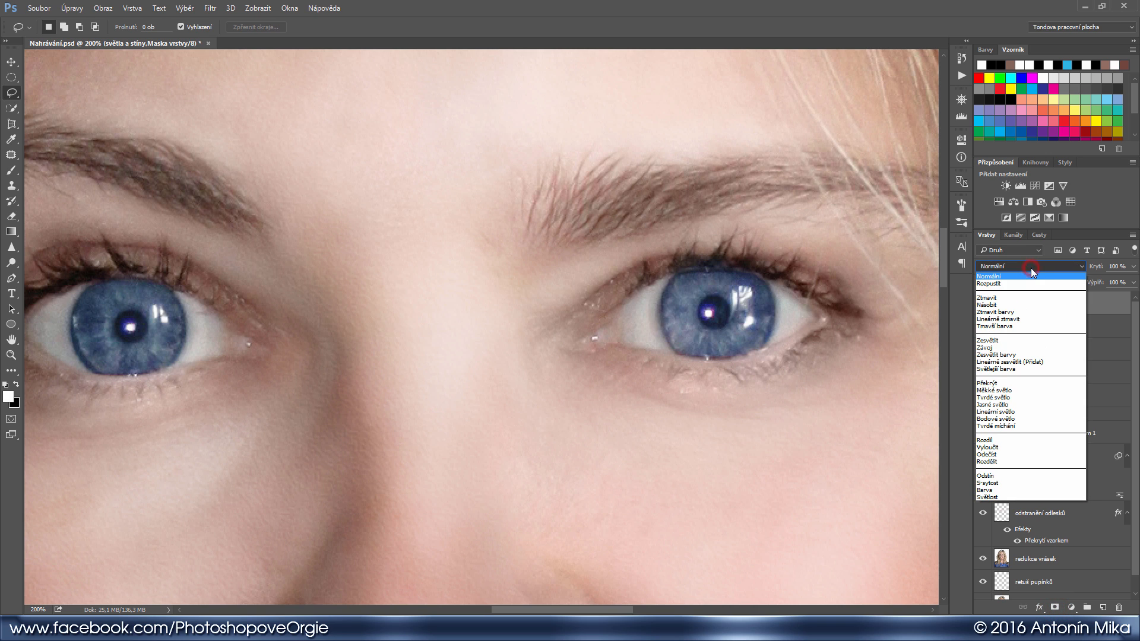
pyautogui.click(1003, 382)
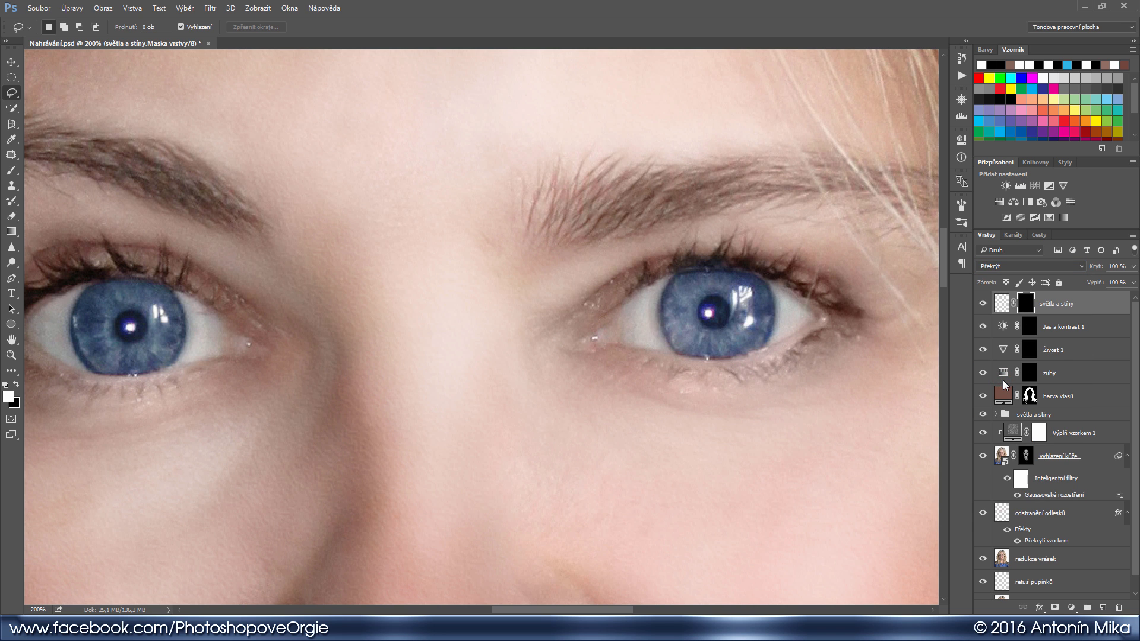
# - Set up a small brush at 30% opacity for fine painting inside the image-left iris
pyautogui.hotkey('ctrl', '+')
pyautogui.hotkey('ctrl', '+')
pyautogui.moveTo(283, 288)
pyautogui.mouseDown()
pyautogui.moveTo(449, 311)
pyautogui.moveTo(880, 310)
pyautogui.moveTo(921, 269)
pyautogui.mouseUp()
pyautogui.hotkey('ctrl', '+')
pyautogui.press('b')
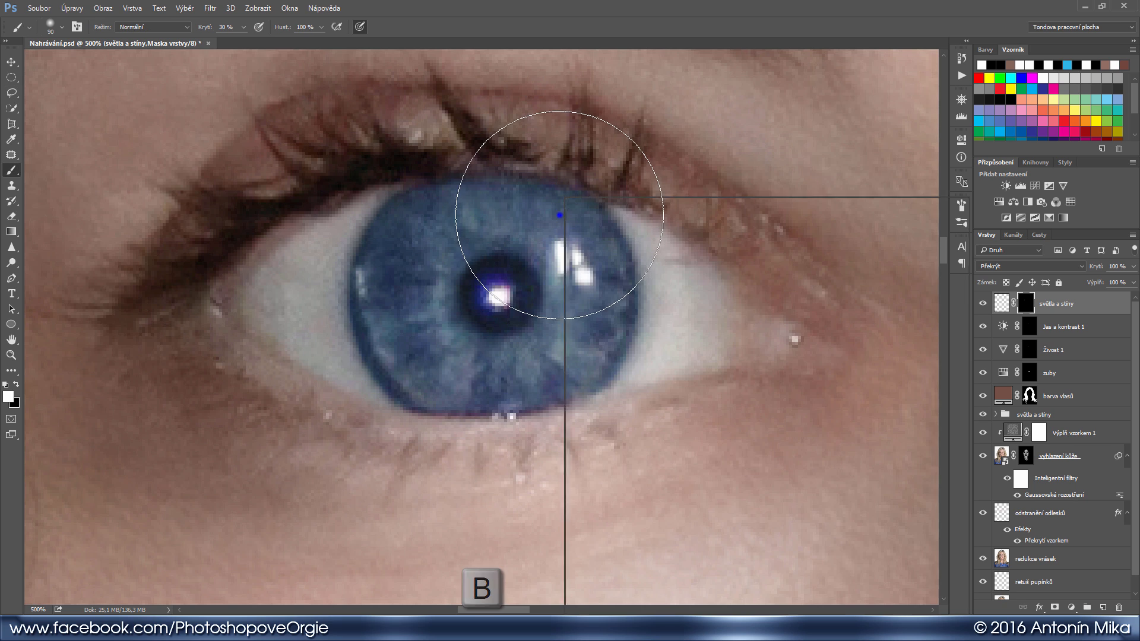
pyautogui.rightClick(560, 214)
pyautogui.doubleClick(589, 314)
pyautogui.press('[')
pyautogui.press('[')
pyautogui.press('[')
pyautogui.press('[')
pyautogui.press('[')
pyautogui.press('[')
pyautogui.press('[')
pyautogui.press('[')
pyautogui.press('[')
pyautogui.press('[')
pyautogui.press('[')
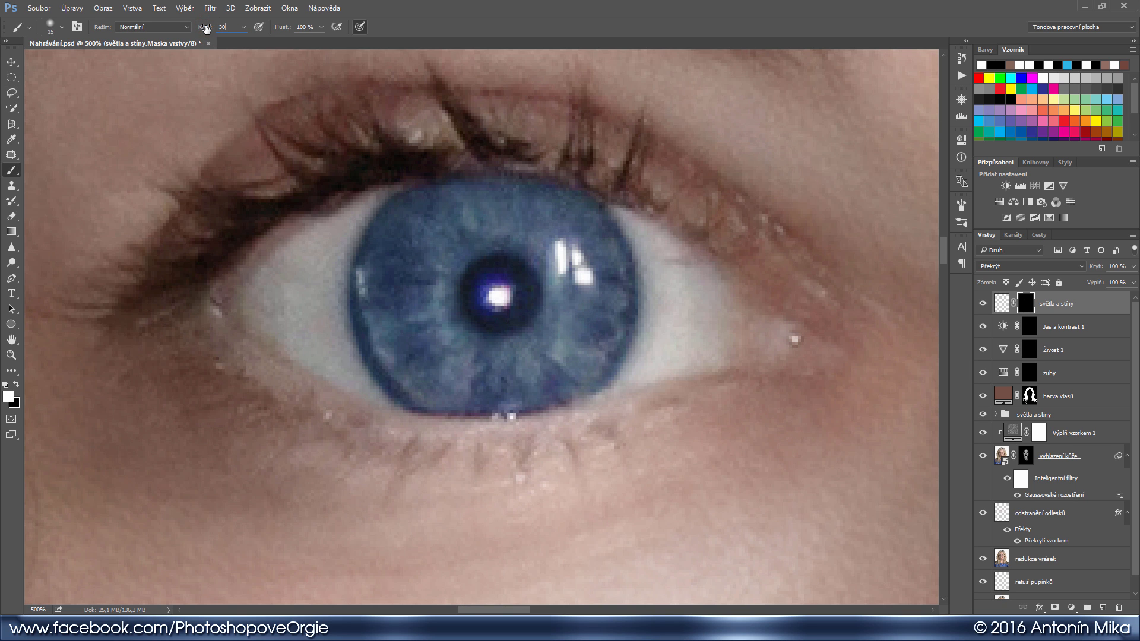
pyautogui.press('Return')
# - Lighten the ring around the image-left pupil by painting white on the image of the top "světla a stíny" layer
pyautogui.click(1001, 304)
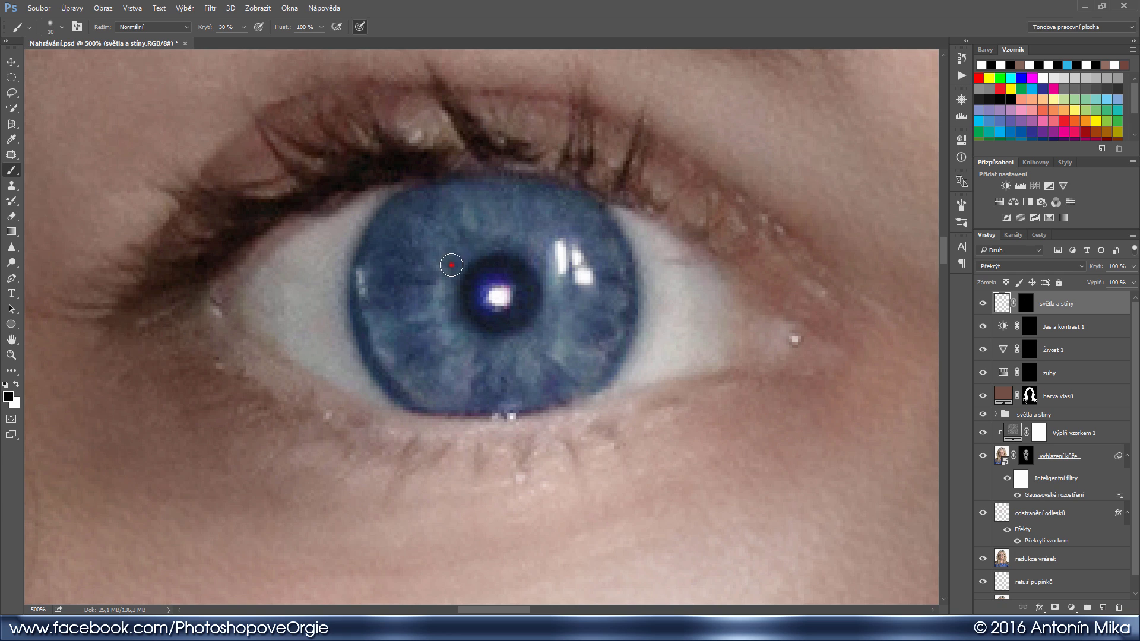
pyautogui.moveTo(451, 265); pyautogui.dragTo(488, 243)
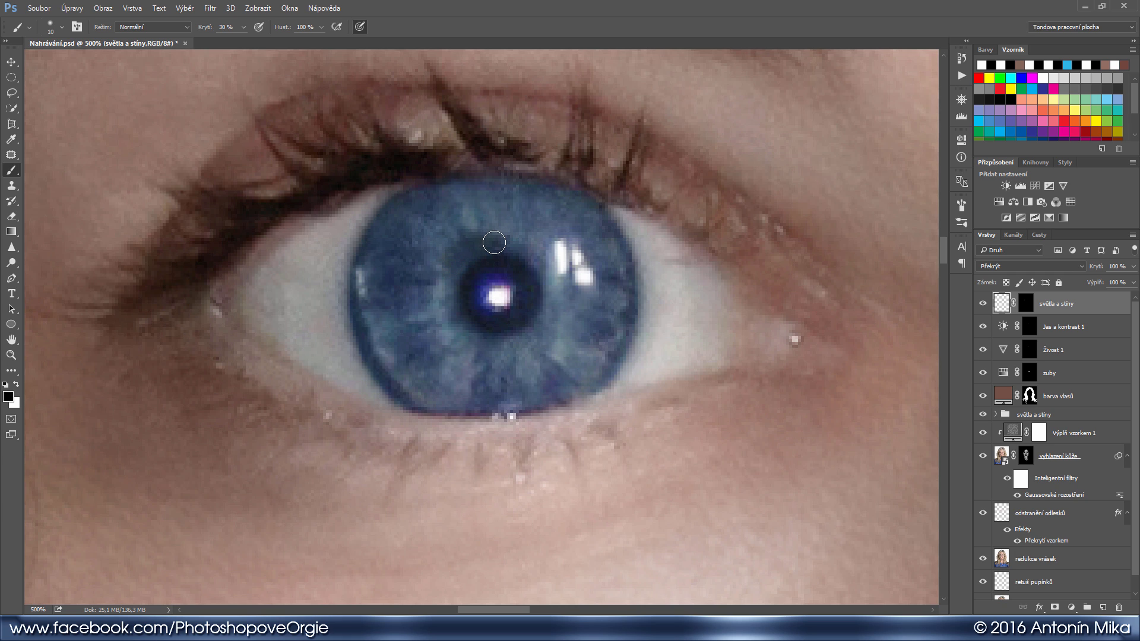
pyautogui.press('x')
pyautogui.moveTo(480, 244)
pyautogui.mouseDown()
pyautogui.moveTo(539, 255)
pyautogui.moveTo(553, 319)
pyautogui.moveTo(536, 342)
pyautogui.moveTo(458, 339)
pyautogui.moveTo(439, 303)
pyautogui.moveTo(444, 264)
pyautogui.moveTo(476, 246)
pyautogui.mouseUp()
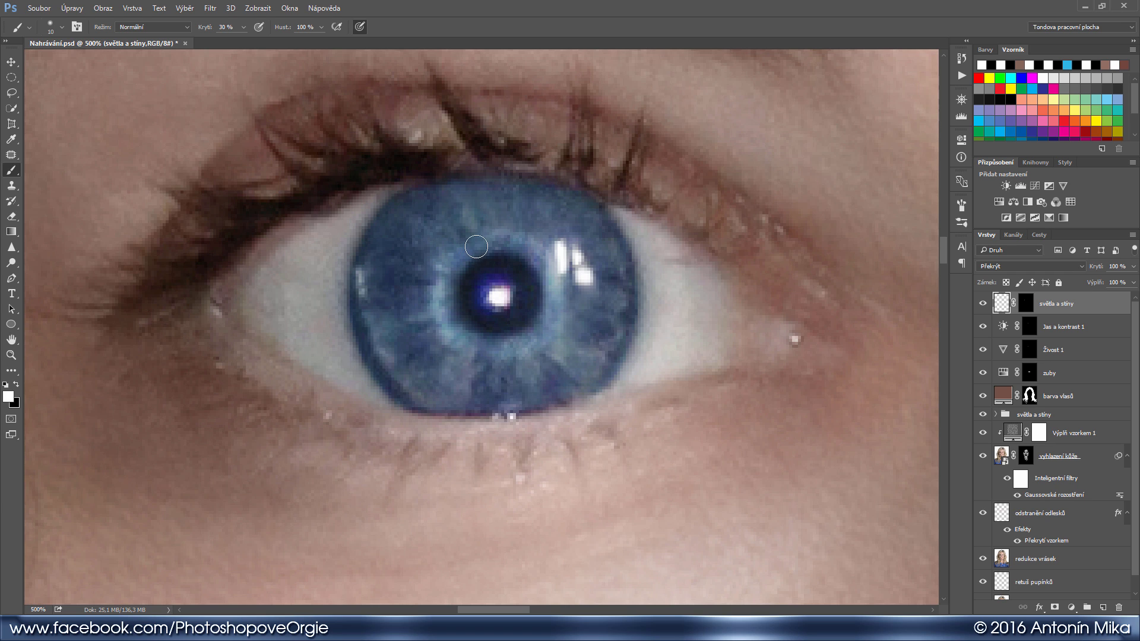
# - Darken the outer edge of the image-left iris with black, using a brush of size 20
pyautogui.press('x')
pyautogui.press(']')
pyautogui.moveTo(409, 204)
pyautogui.mouseDown()
pyautogui.moveTo(362, 308)
pyautogui.moveTo(385, 367)
pyautogui.moveTo(434, 404)
pyautogui.moveTo(514, 407)
pyautogui.moveTo(593, 370)
pyautogui.moveTo(618, 328)
pyautogui.moveTo(613, 244)
pyautogui.moveTo(545, 194)
pyautogui.moveTo(460, 181)
pyautogui.moveTo(404, 193)
pyautogui.mouseUp()
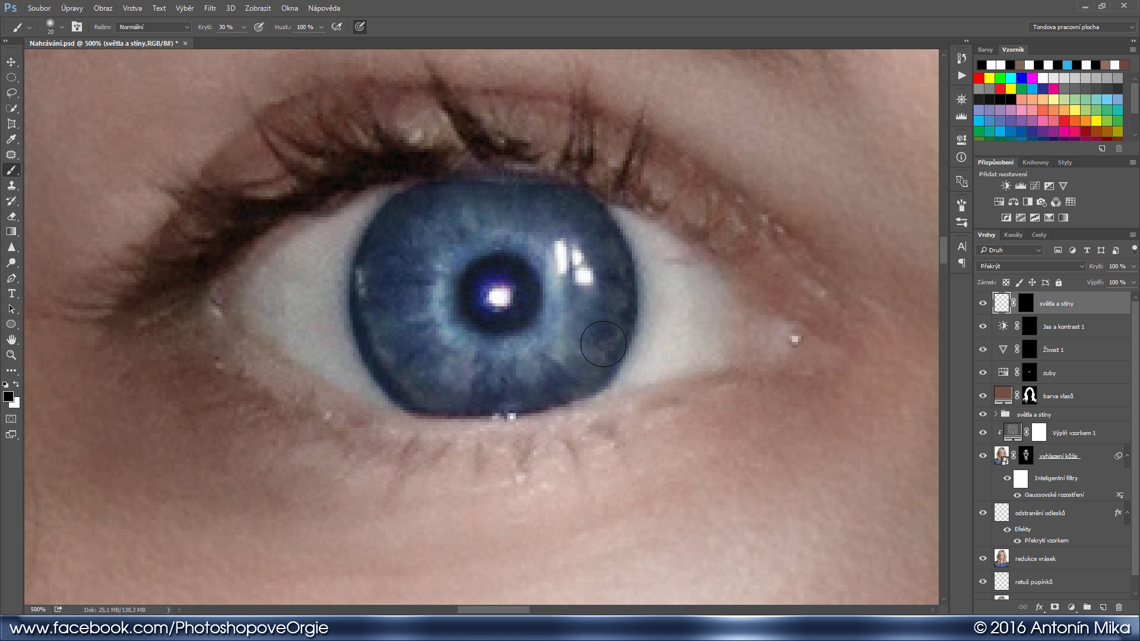
# - Lighten the ring around the image-right pupil with white, using a smaller brush
pyautogui.moveTo(753, 317)
pyautogui.mouseDown()
pyautogui.moveTo(346, 330)
pyautogui.moveTo(354, 347)
pyautogui.moveTo(329, 347)
pyautogui.mouseUp()
pyautogui.press('x')
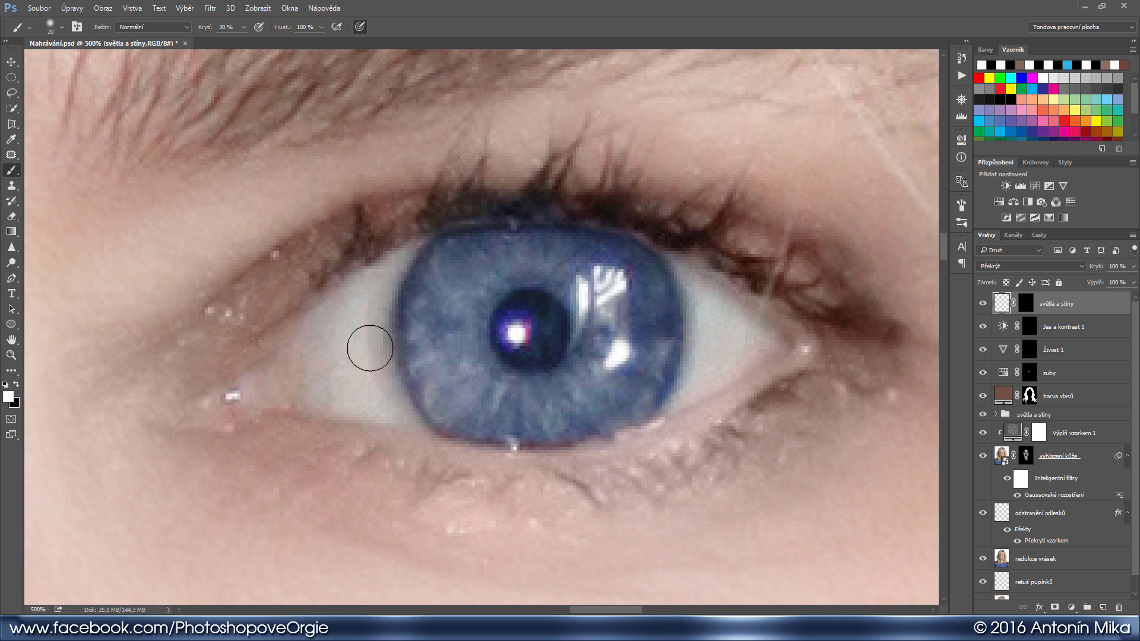
pyautogui.press('[')
pyautogui.moveTo(475, 313)
pyautogui.mouseDown()
pyautogui.moveTo(506, 275)
pyautogui.moveTo(556, 282)
pyautogui.moveTo(586, 331)
pyautogui.moveTo(584, 361)
pyautogui.moveTo(563, 379)
pyautogui.moveTo(498, 382)
pyautogui.moveTo(473, 354)
pyautogui.moveTo(479, 306)
pyautogui.mouseUp()
# - Darken the outer edge of the image-right iris with black, using a brush of size 20
pyautogui.press(']')
pyautogui.press(']')
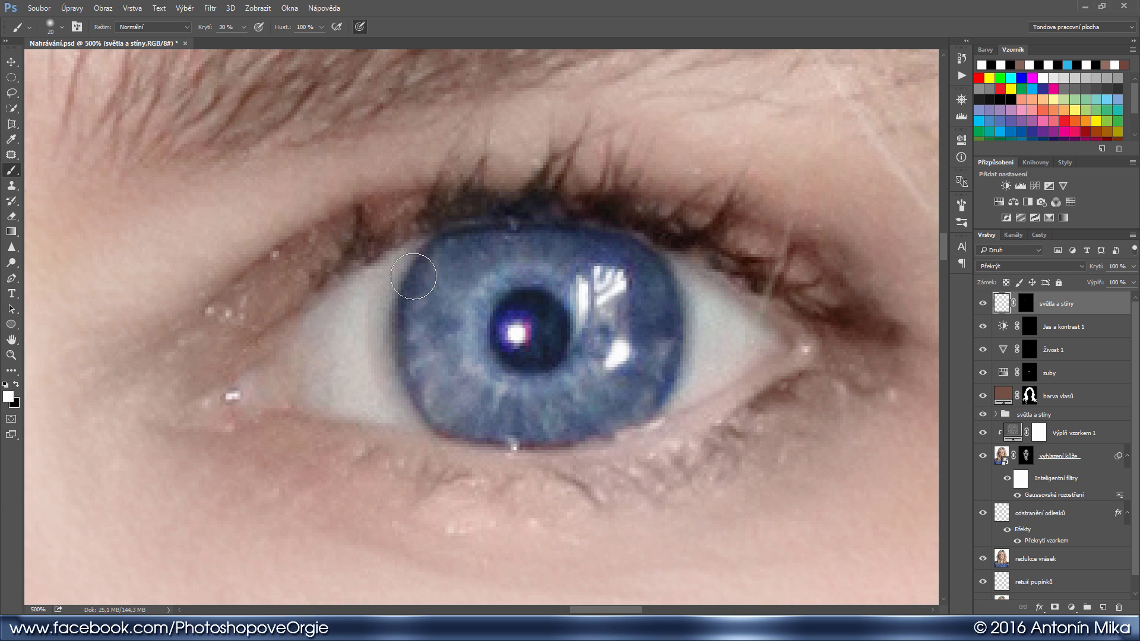
pyautogui.moveTo(455, 233)
pyautogui.mouseDown()
pyautogui.moveTo(417, 264)
pyautogui.moveTo(406, 312)
pyautogui.mouseUp()
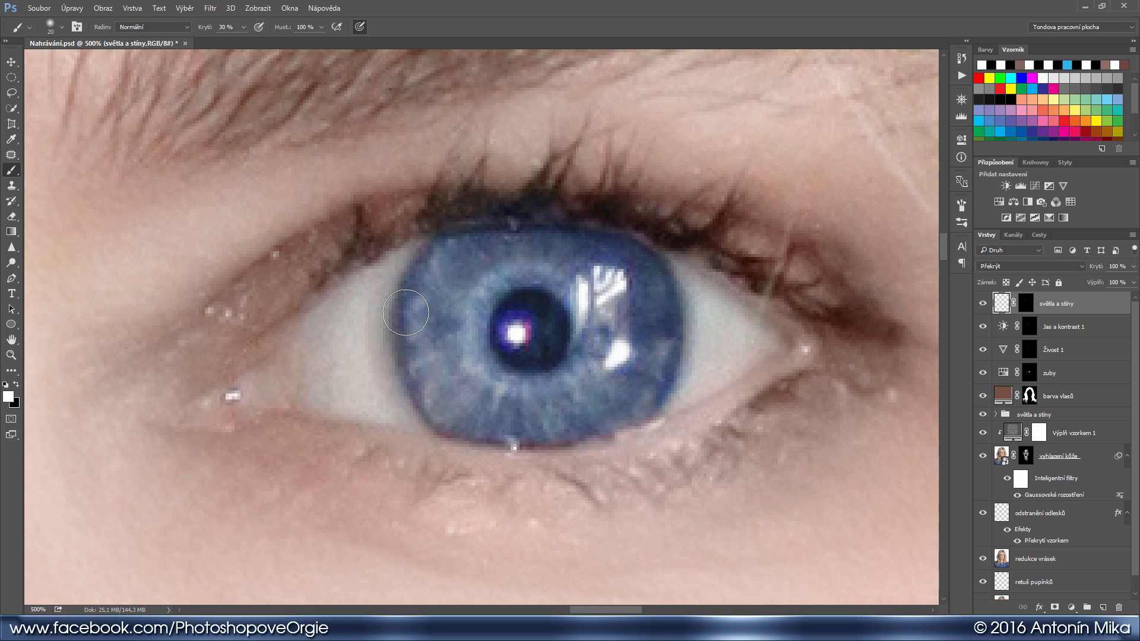
pyautogui.hotkey('ctrl', 'z')
pyautogui.press('x')
pyautogui.moveTo(451, 239)
pyautogui.mouseDown()
pyautogui.moveTo(421, 285)
pyautogui.moveTo(409, 337)
pyautogui.moveTo(417, 401)
pyautogui.moveTo(478, 440)
pyautogui.moveTo(603, 431)
pyautogui.moveTo(655, 386)
pyautogui.moveTo(665, 319)
pyautogui.moveTo(642, 257)
pyautogui.moveTo(540, 219)
pyautogui.moveTo(491, 219)
pyautogui.mouseUp()
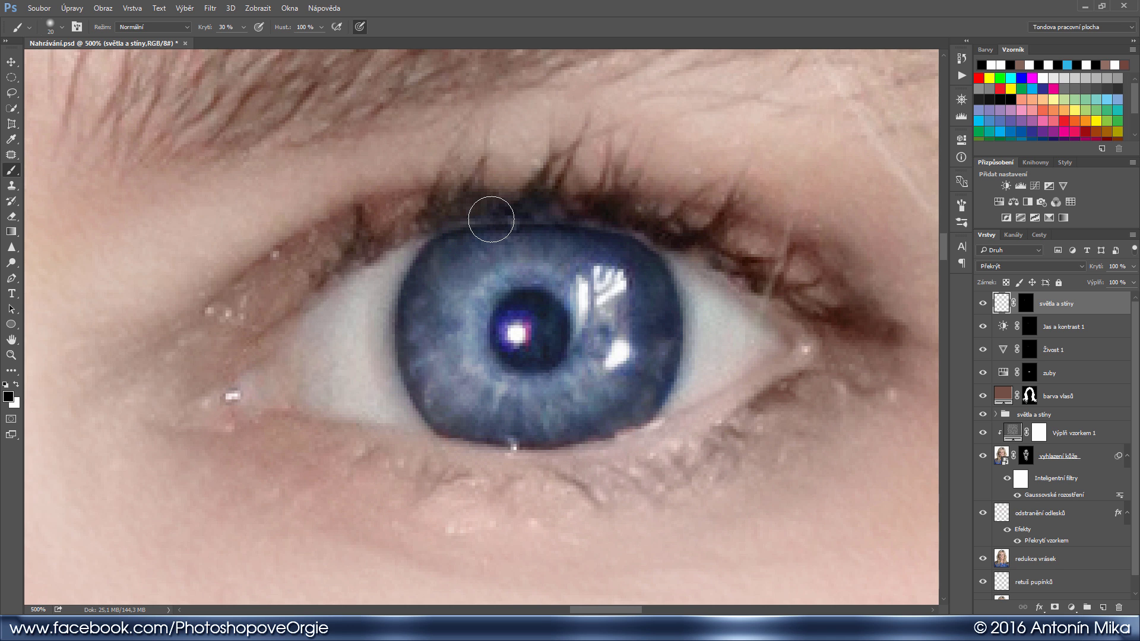
# - Examine both retouched eyes in the context of the face at 100% zoom
pyautogui.hotkey('ctrl', '1')
pyautogui.moveTo(382, 331); pyautogui.dragTo(527, 301)
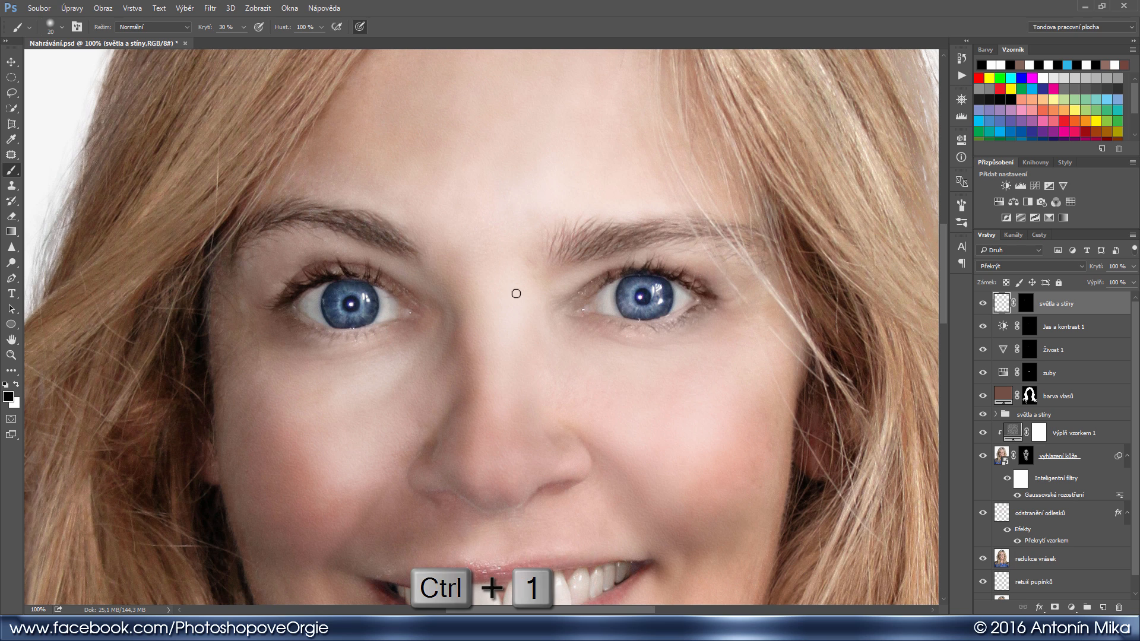
pyautogui.press('space')
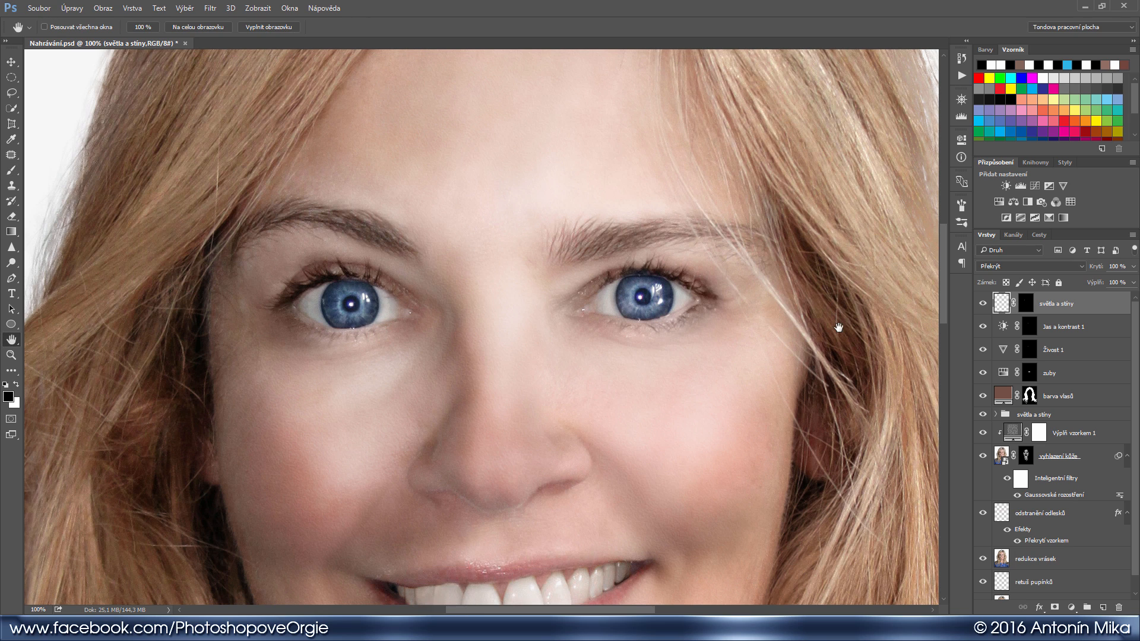
# - Compare the eyes with the topmost světla a stíny layer hidden and shown, and set its opacity to 34%
pyautogui.click(982, 304)
pyautogui.click(982, 304)
pyautogui.click(982, 304)
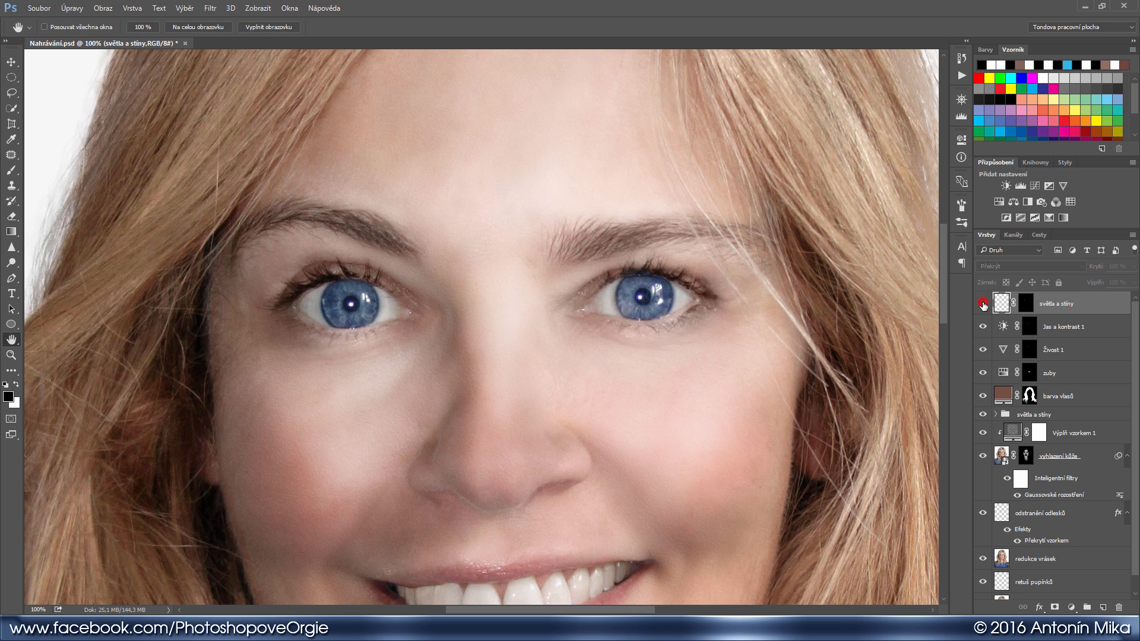
pyautogui.click(982, 304)
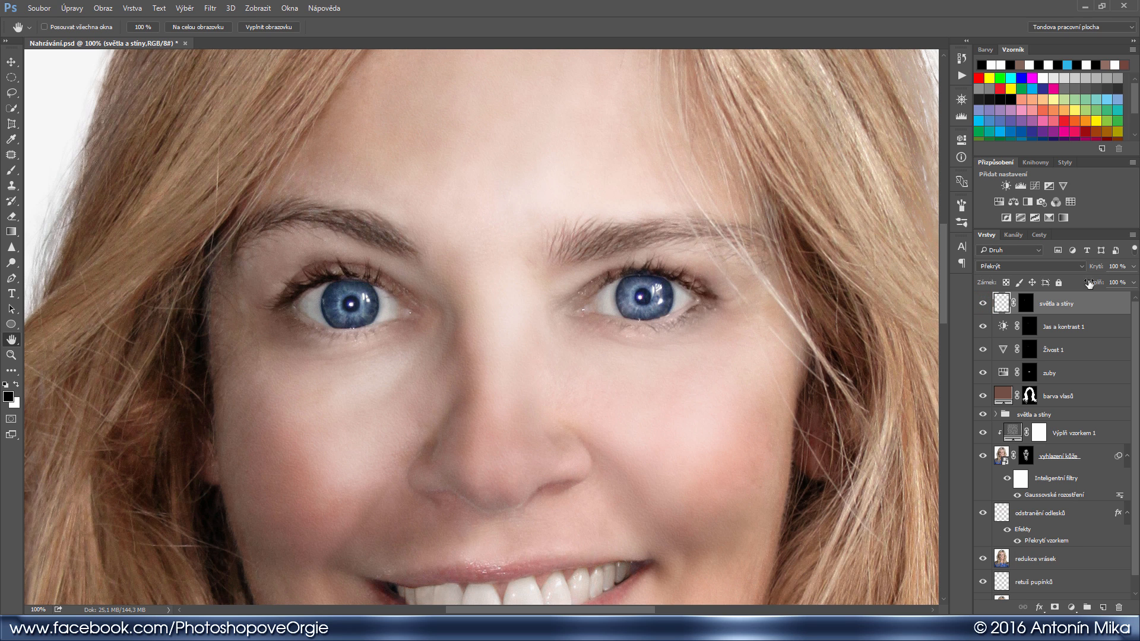
pyautogui.click(1134, 266)
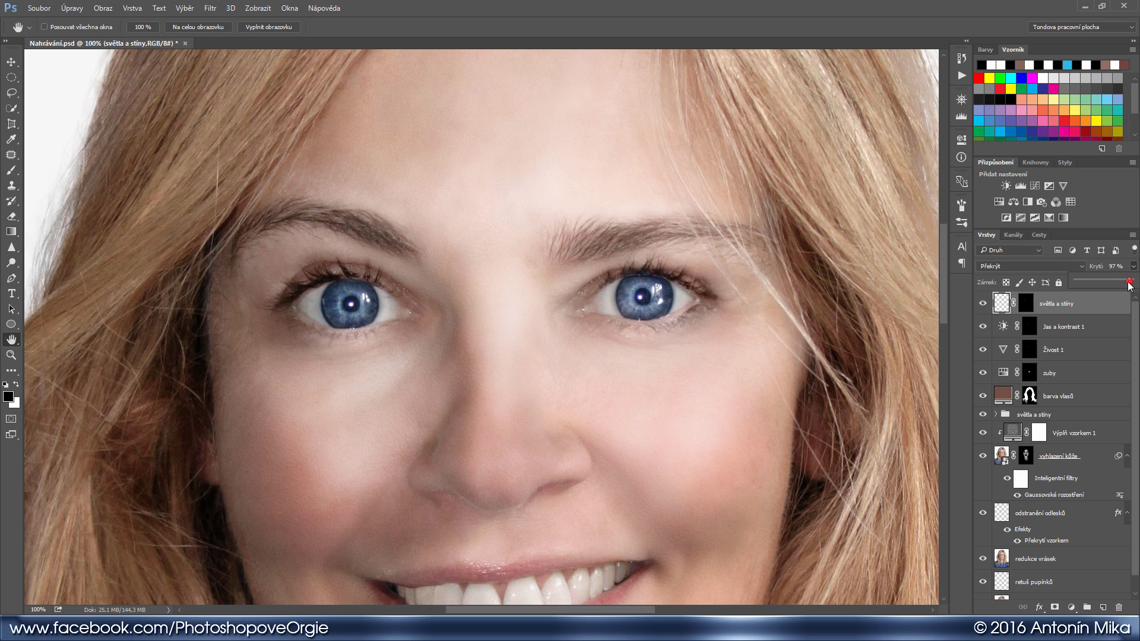
pyautogui.moveTo(1091, 282); pyautogui.dragTo(1093, 282)
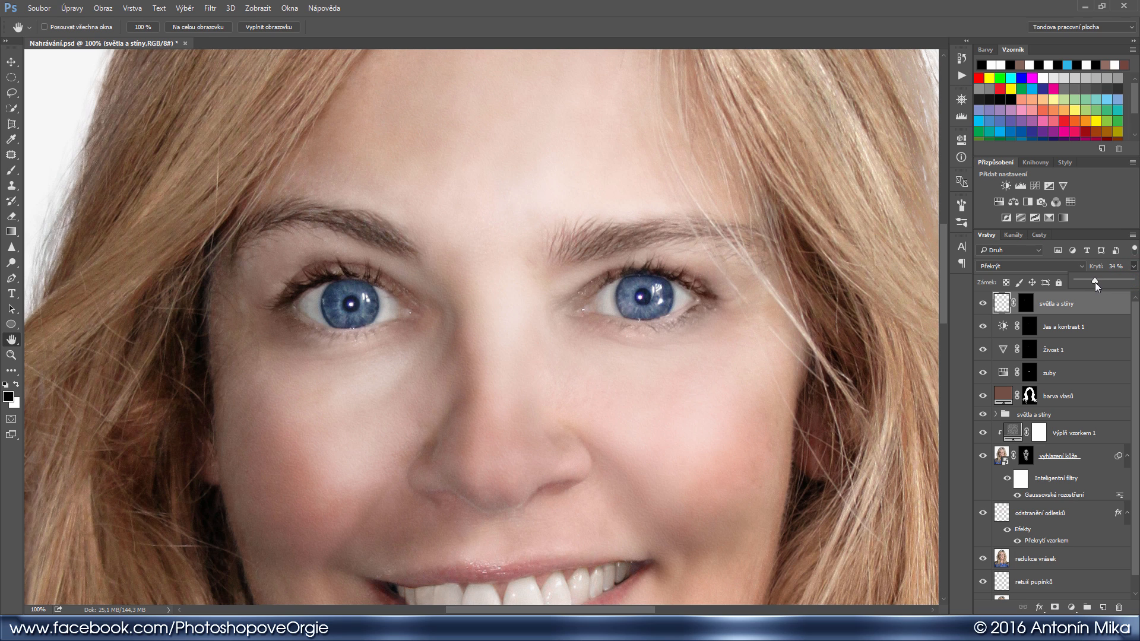
pyautogui.press('Return')
# - Group the topmost světla a stíny layer with the Jas a kontrast 1 and Živost 1 layers and name the group oči
pyautogui.keyDown('ctrl'); pyautogui.click(1062, 329); pyautogui.keyUp('ctrl')
pyautogui.keyDown('ctrl'); pyautogui.click(1058, 350); pyautogui.keyUp('ctrl')
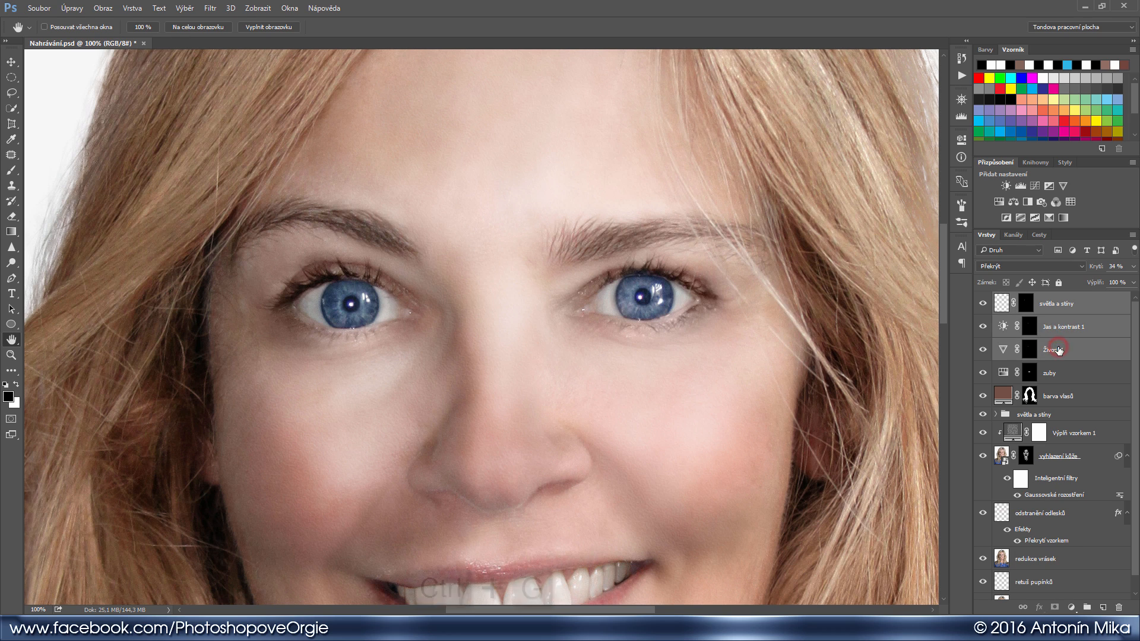
pyautogui.hotkey('ctrl', 'g')
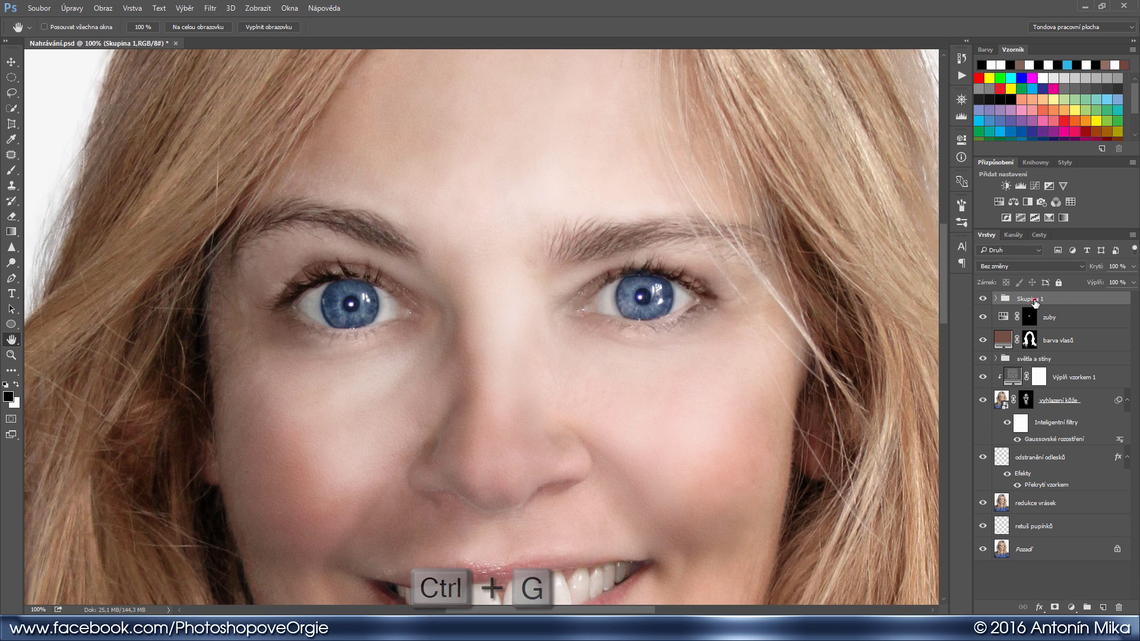
pyautogui.doubleClick(1031, 300)
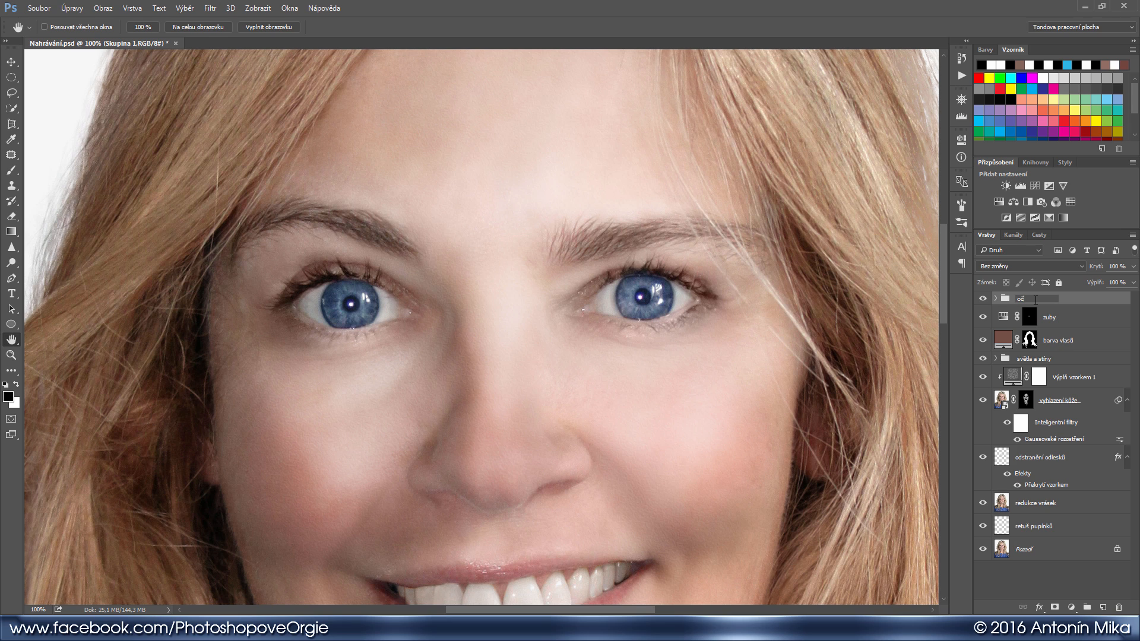
pyautogui.press('Return')
# - Compare the eyes with the oči group hidden and shown, and examine the whole face at 50% zoom
pyautogui.click(983, 299)
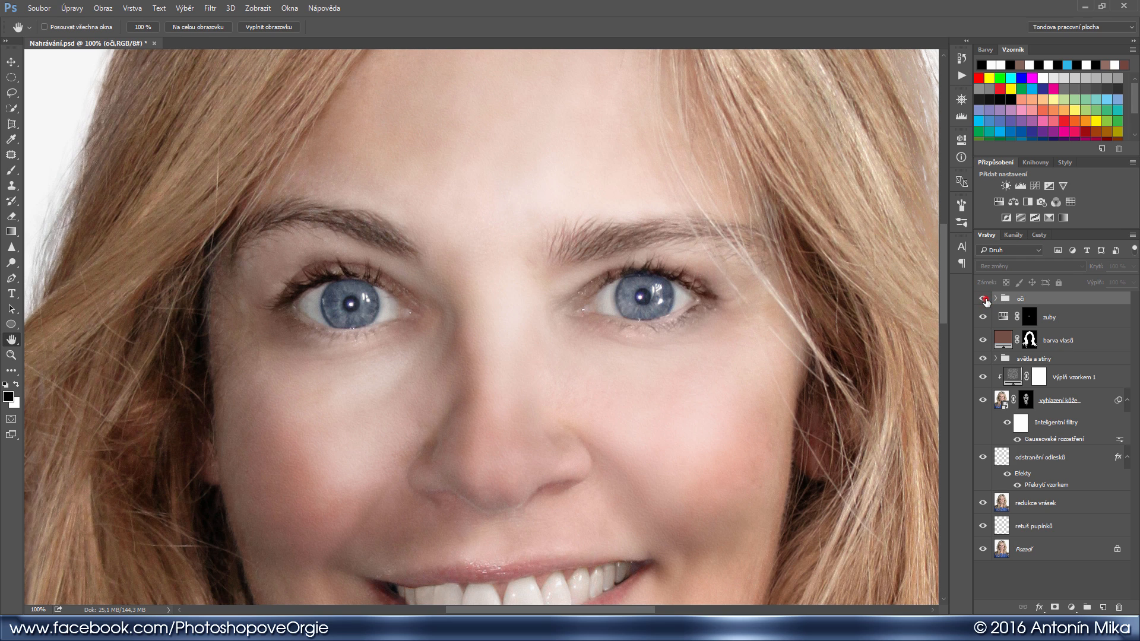
pyautogui.click(983, 298)
pyautogui.click(983, 298)
pyautogui.click(983, 299)
pyautogui.hotkey('ctrl', '-')
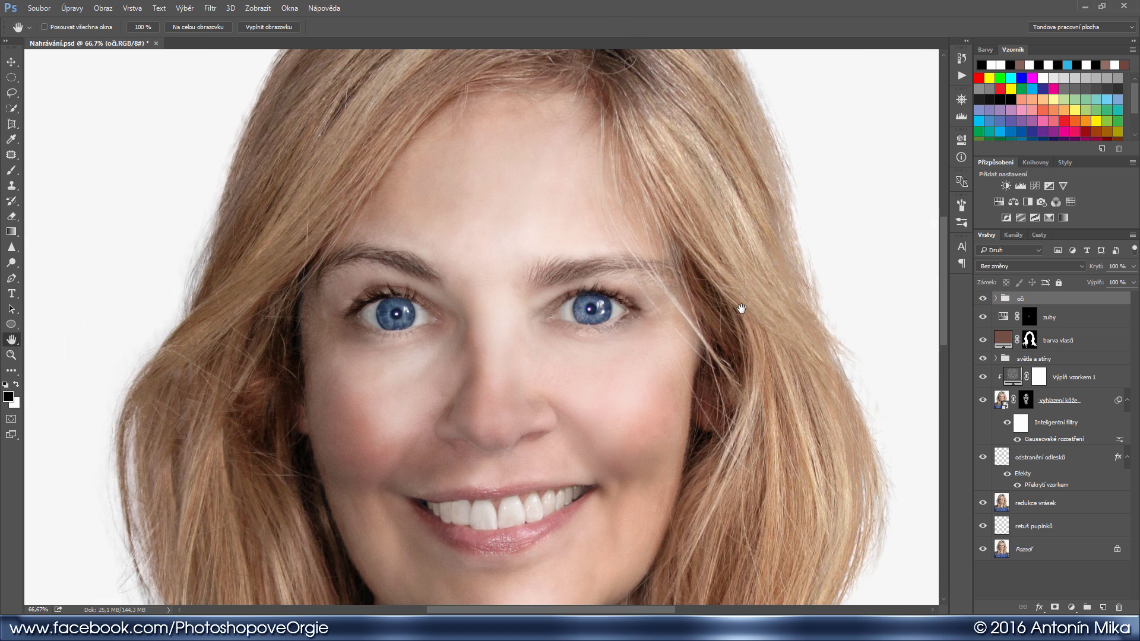
pyautogui.hotkey('ctrl', '-')
pyautogui.moveTo(609, 338); pyautogui.dragTo(614, 318)
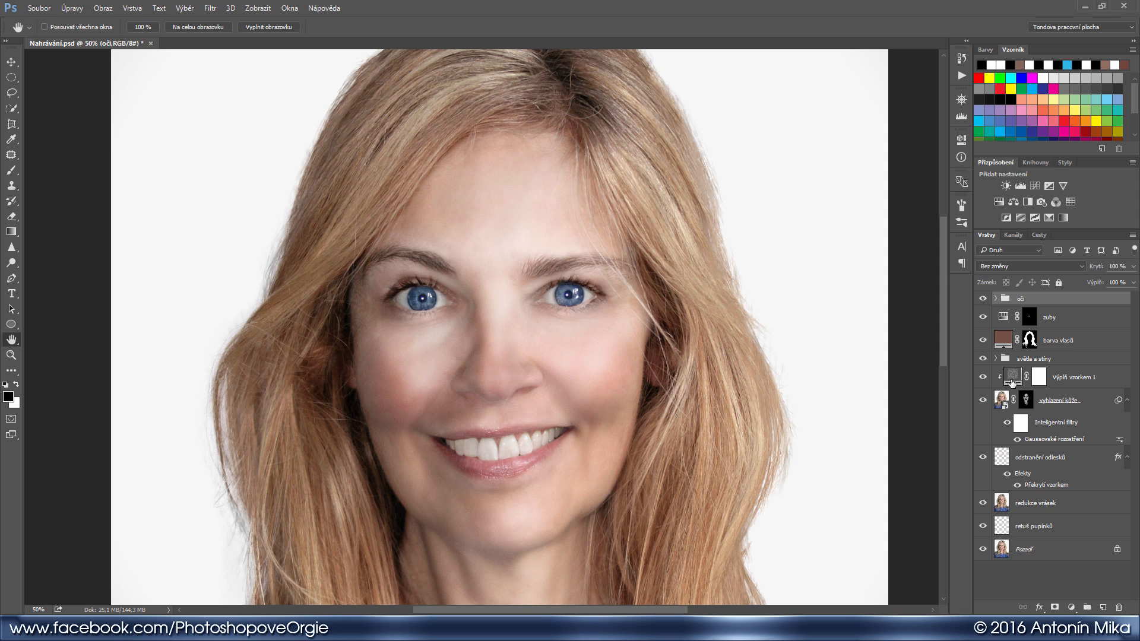